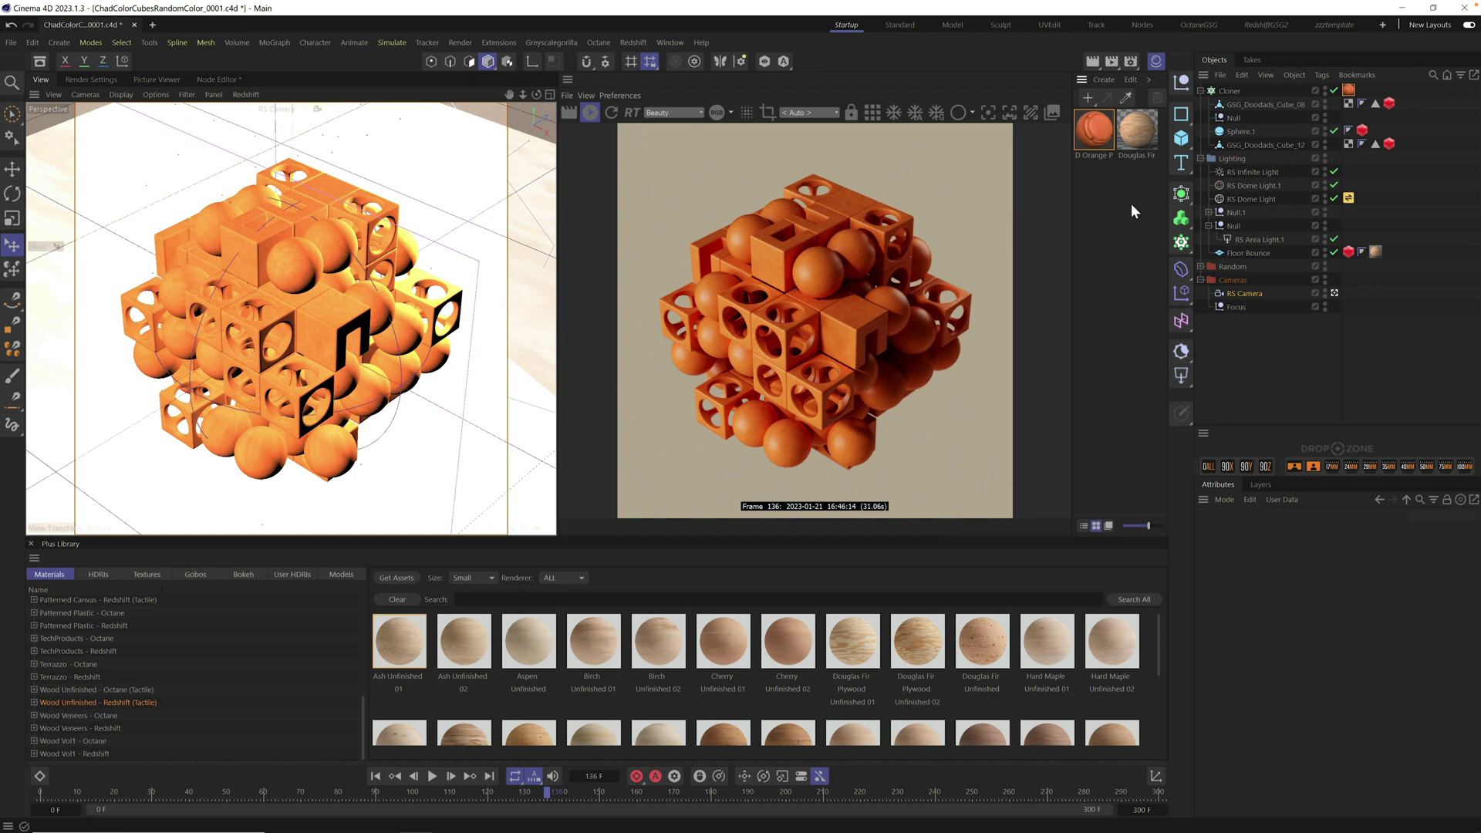
- Create a Redshift Standard material and apply it to the Cloner in place of its orange material
{"action": "left_click", "coordinate": [1104, 79]}
{"action": "mouse_move", "coordinate": [1121, 148]}
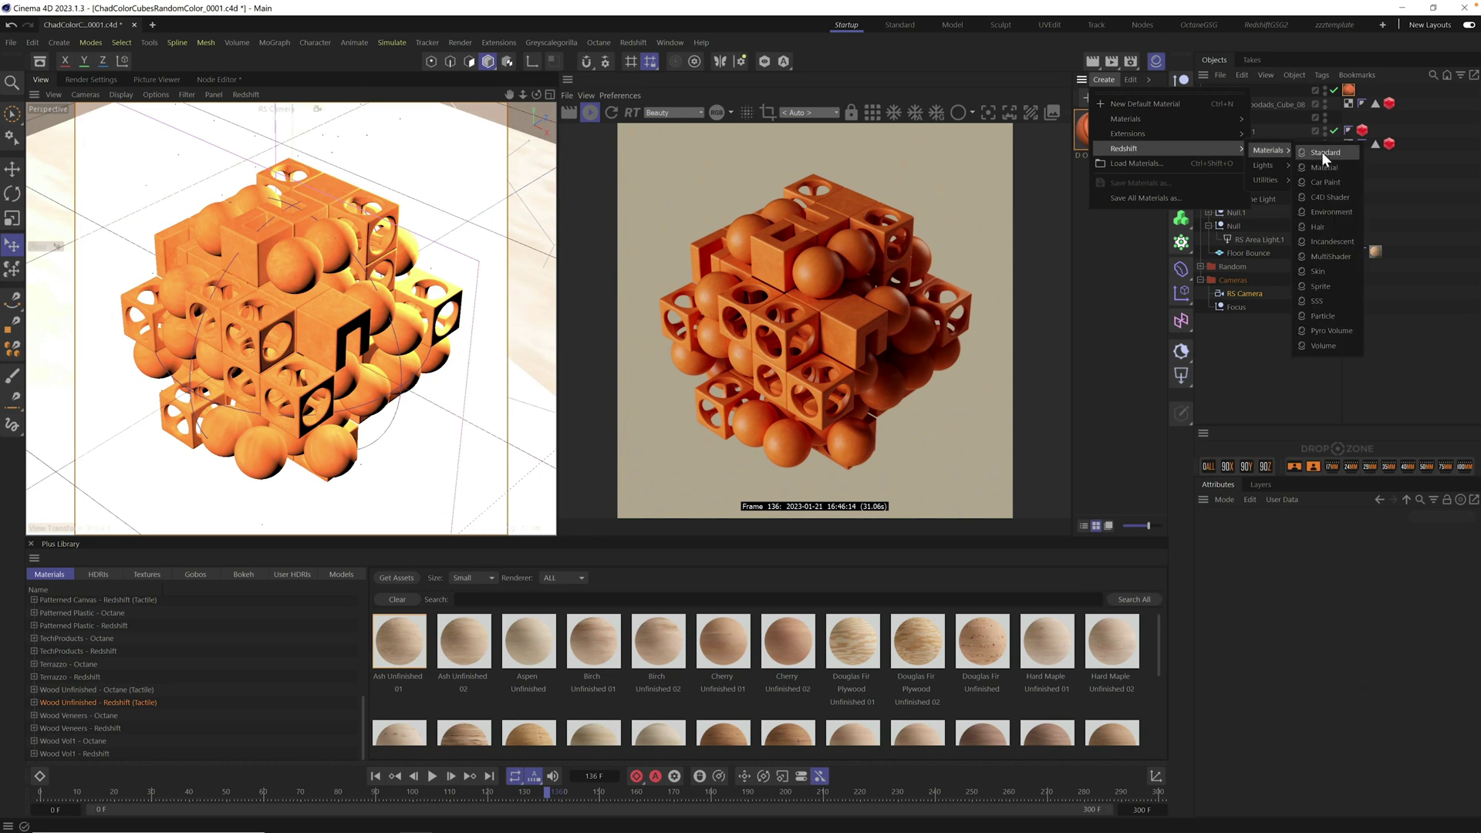
{"action": "left_click", "coordinate": [1322, 152]}
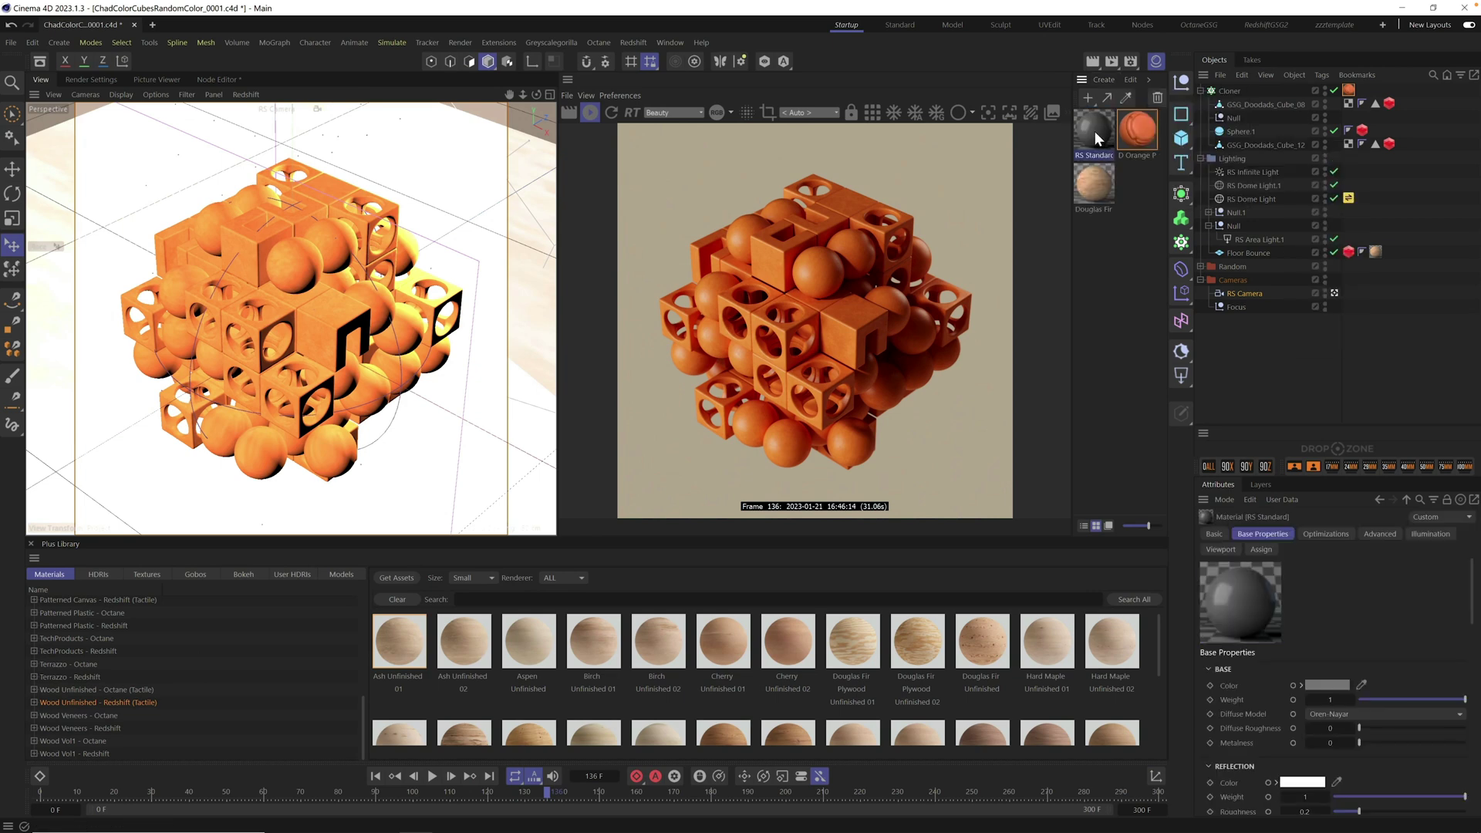
{"action": "left_click_drag", "start_coordinate": [1104, 131], "coordinate": [1348, 91]}
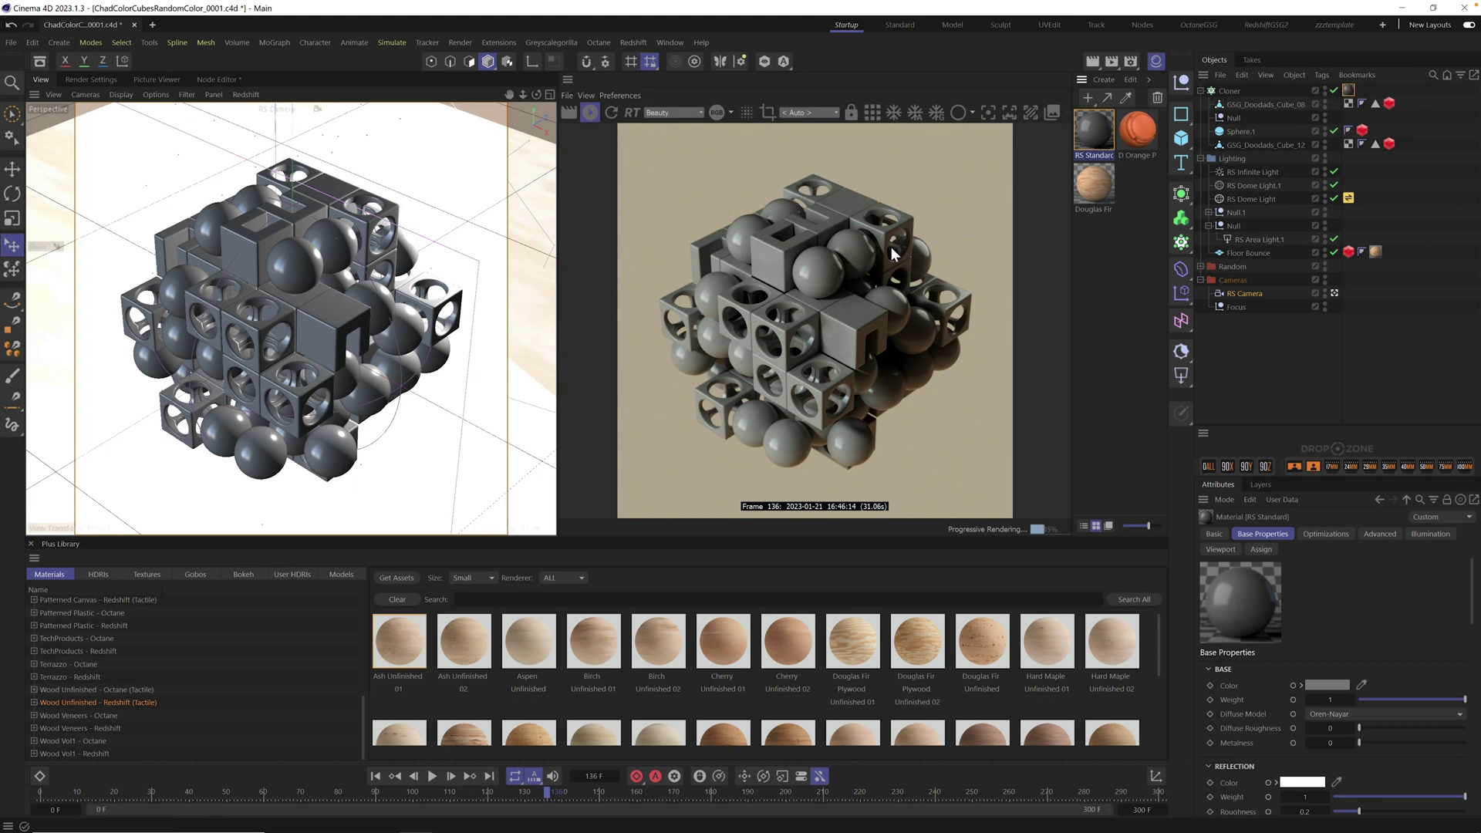
- Add a Color User Data node and a Ramp node to the RS Standard material's node graph
{"action": "double_click", "coordinate": [1098, 130]}
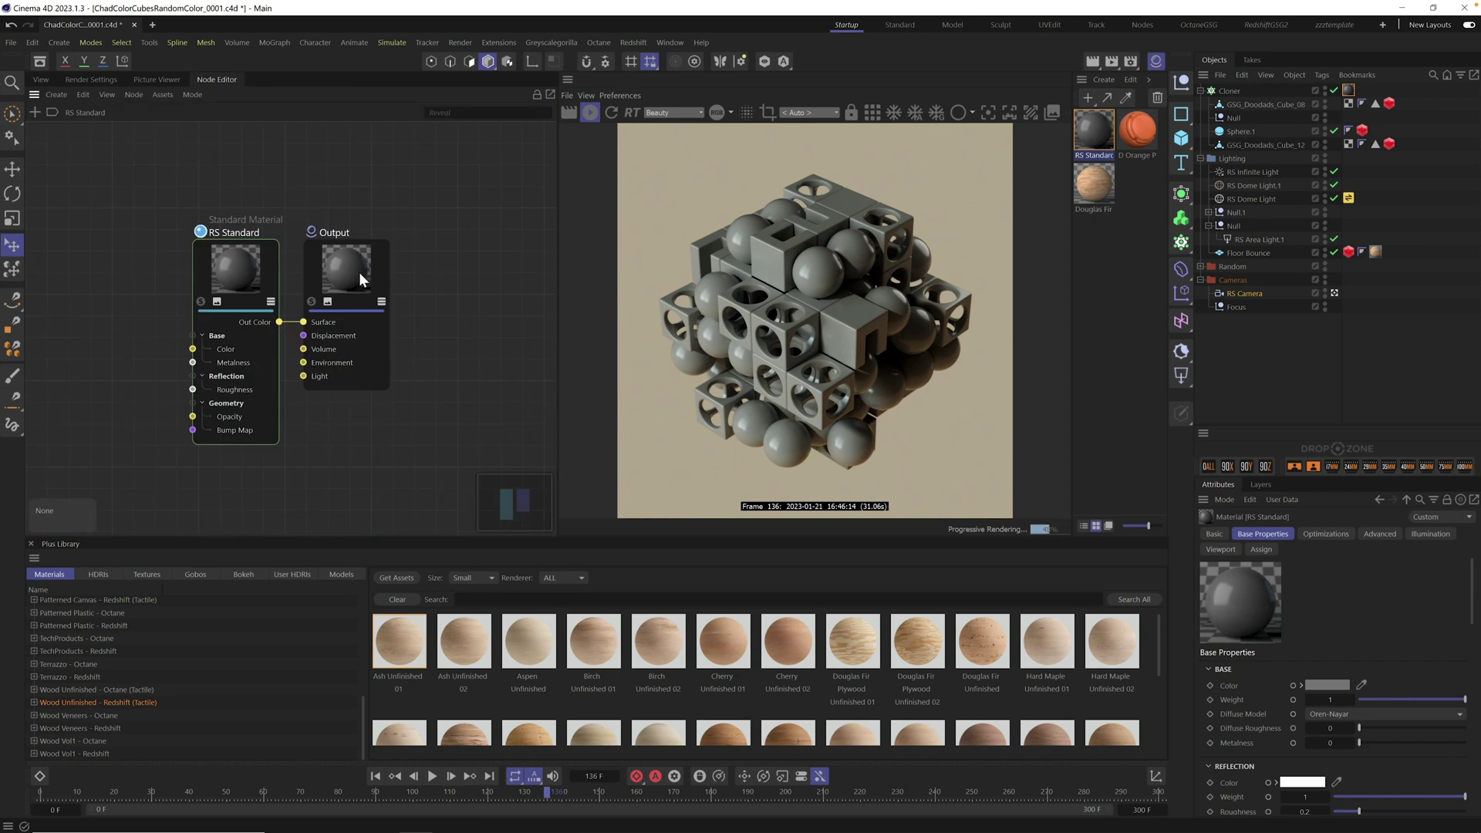
{"action": "middle_click_drag", "start_coordinate": [281, 173], "coordinate": [358, 172]}
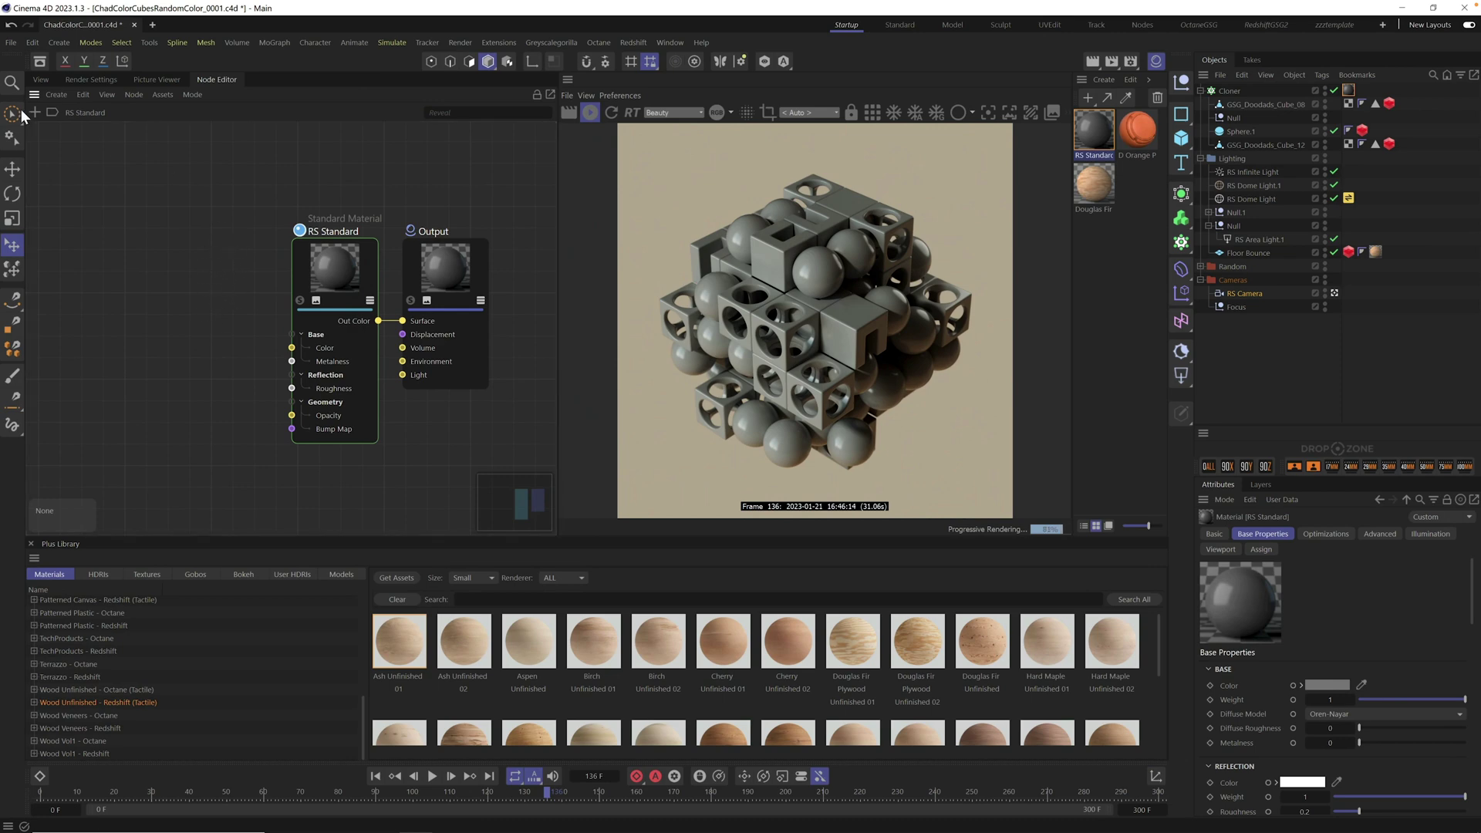
{"action": "double_click", "coordinate": [226, 293]}
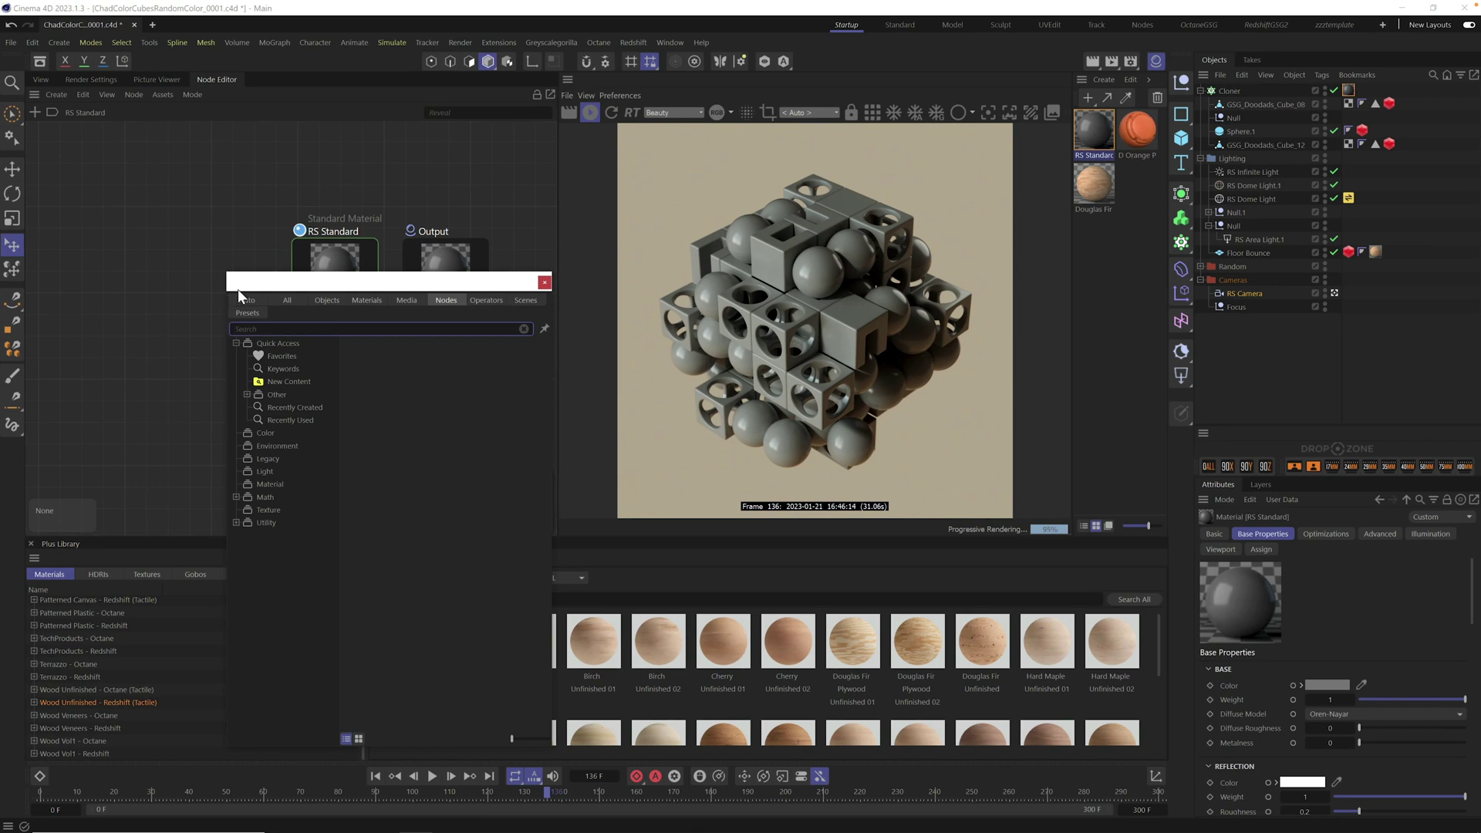
{"action": "type", "text": "data"}
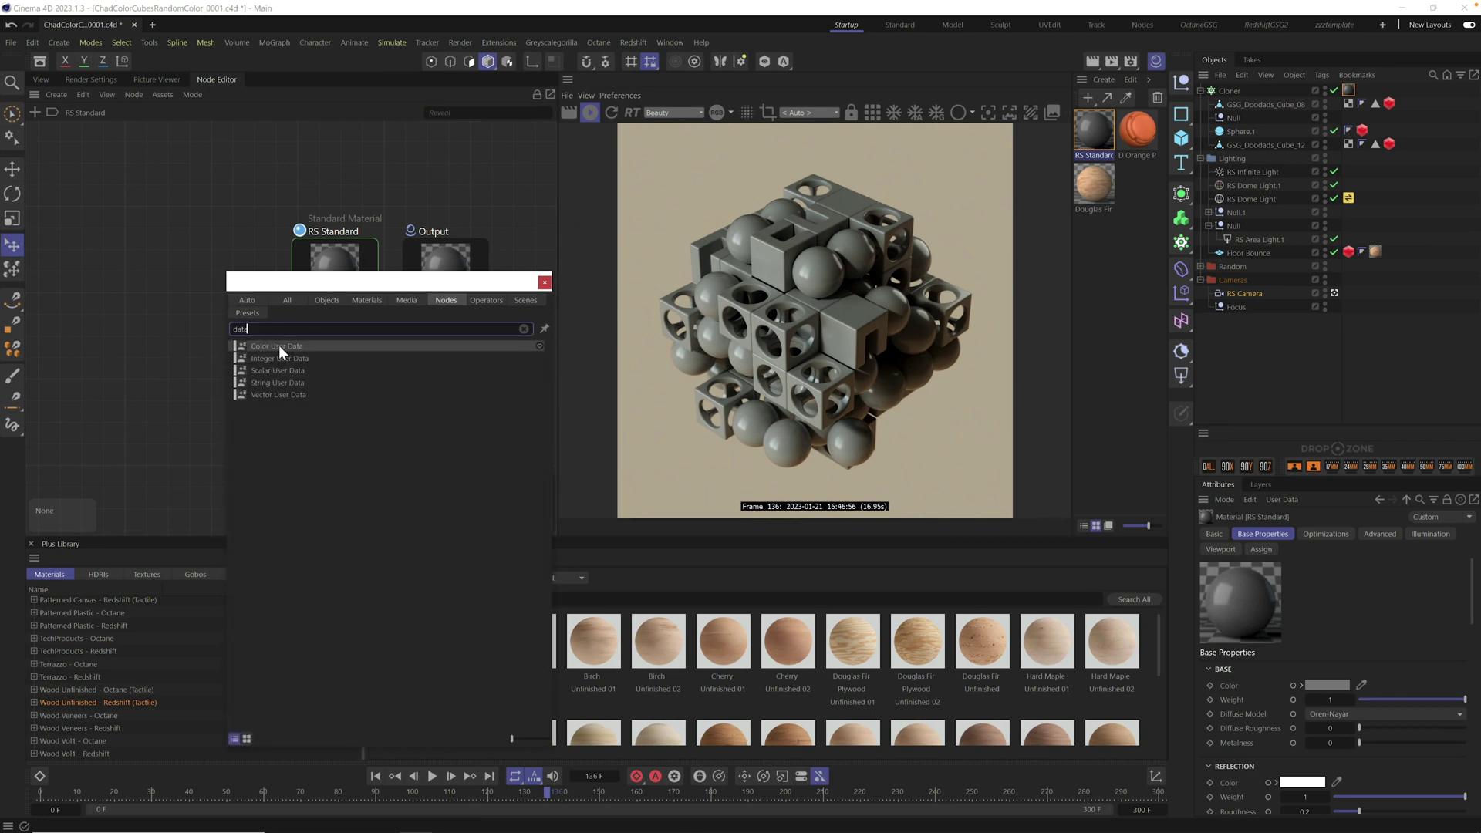
{"action": "left_click_drag", "start_coordinate": [279, 345], "coordinate": [159, 252]}
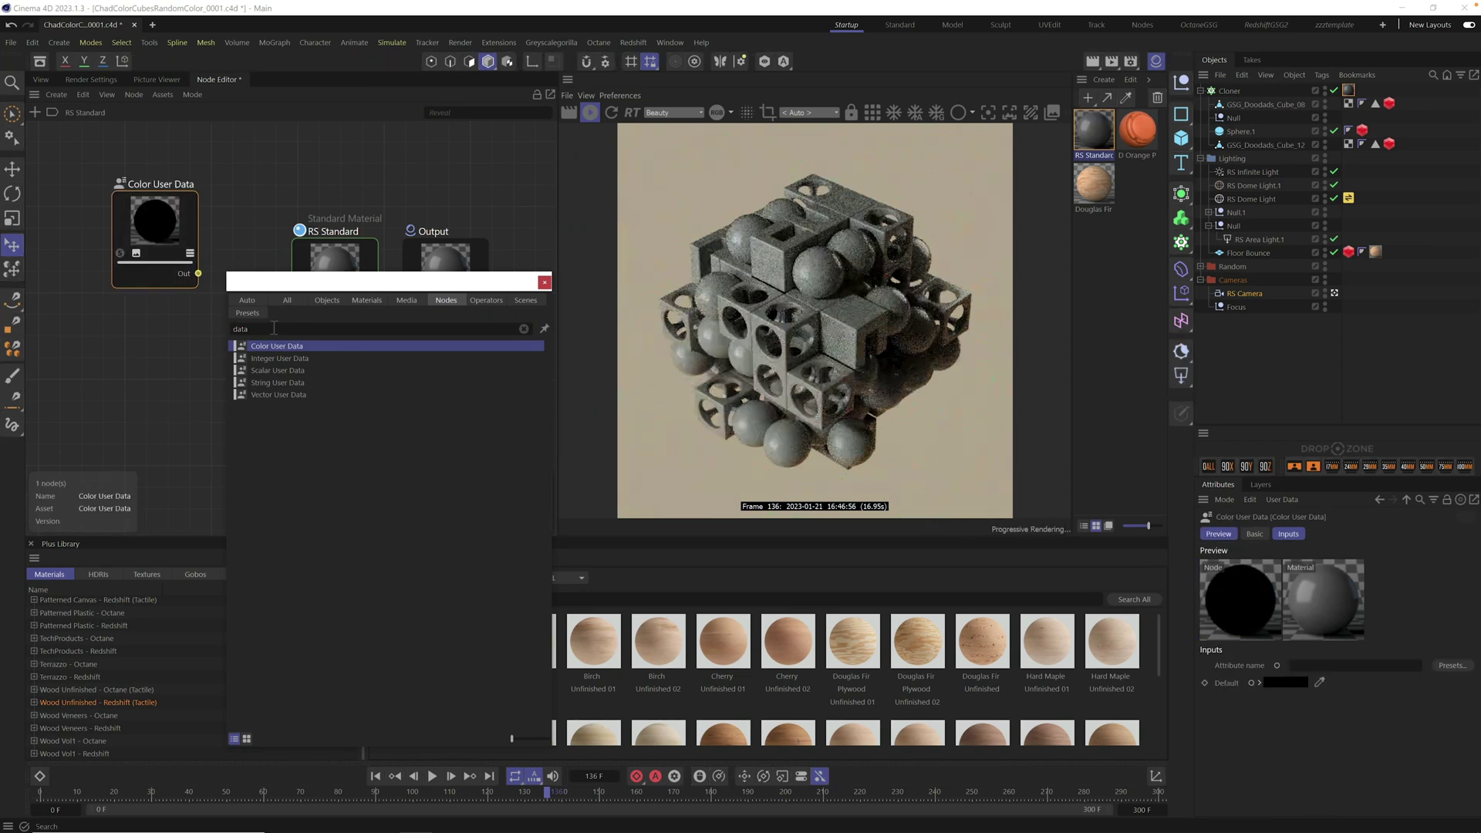
{"action": "type", "text": "ramp"}
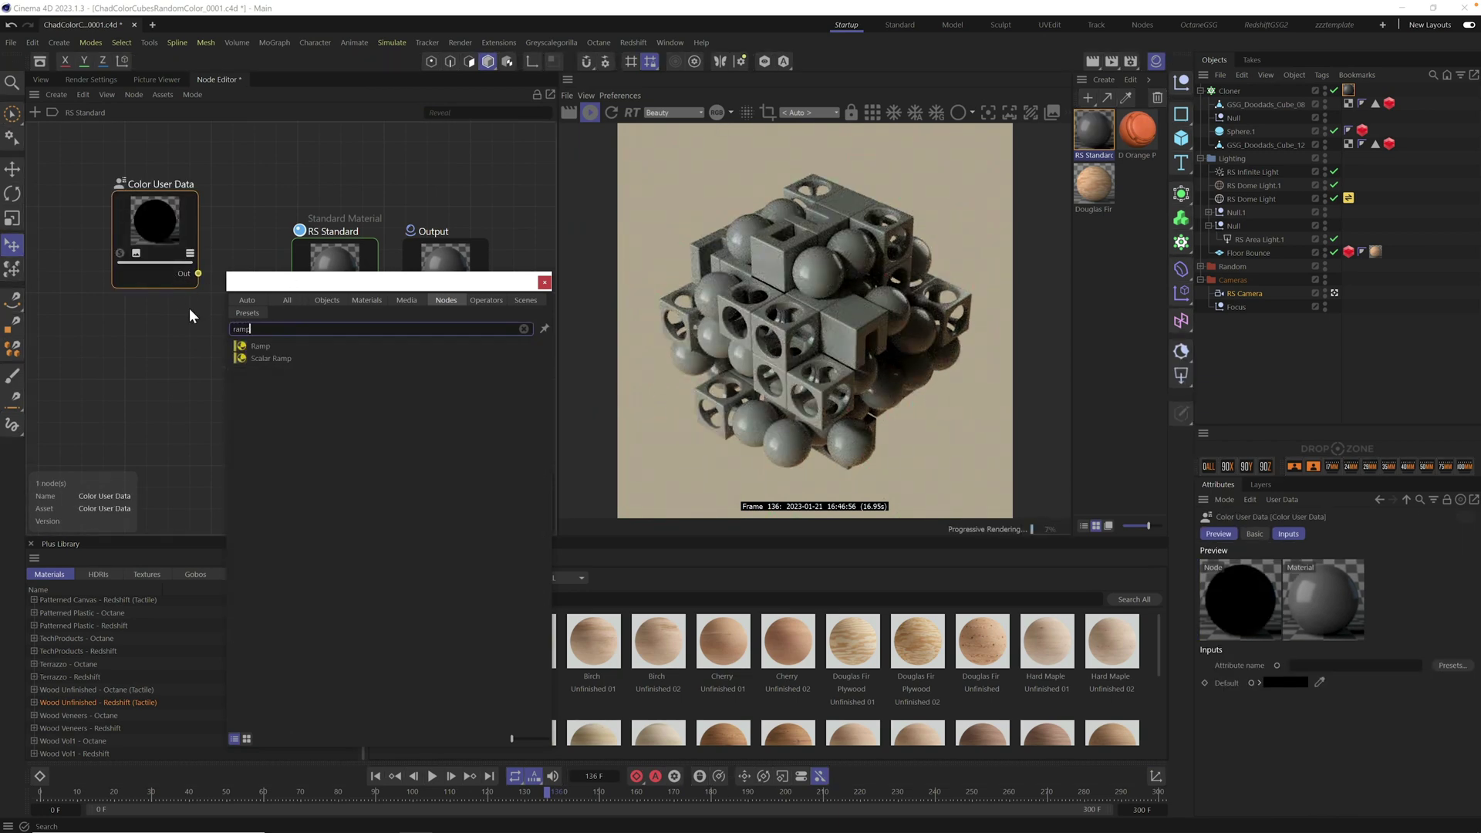
{"action": "left_click_drag", "start_coordinate": [251, 347], "coordinate": [177, 346]}
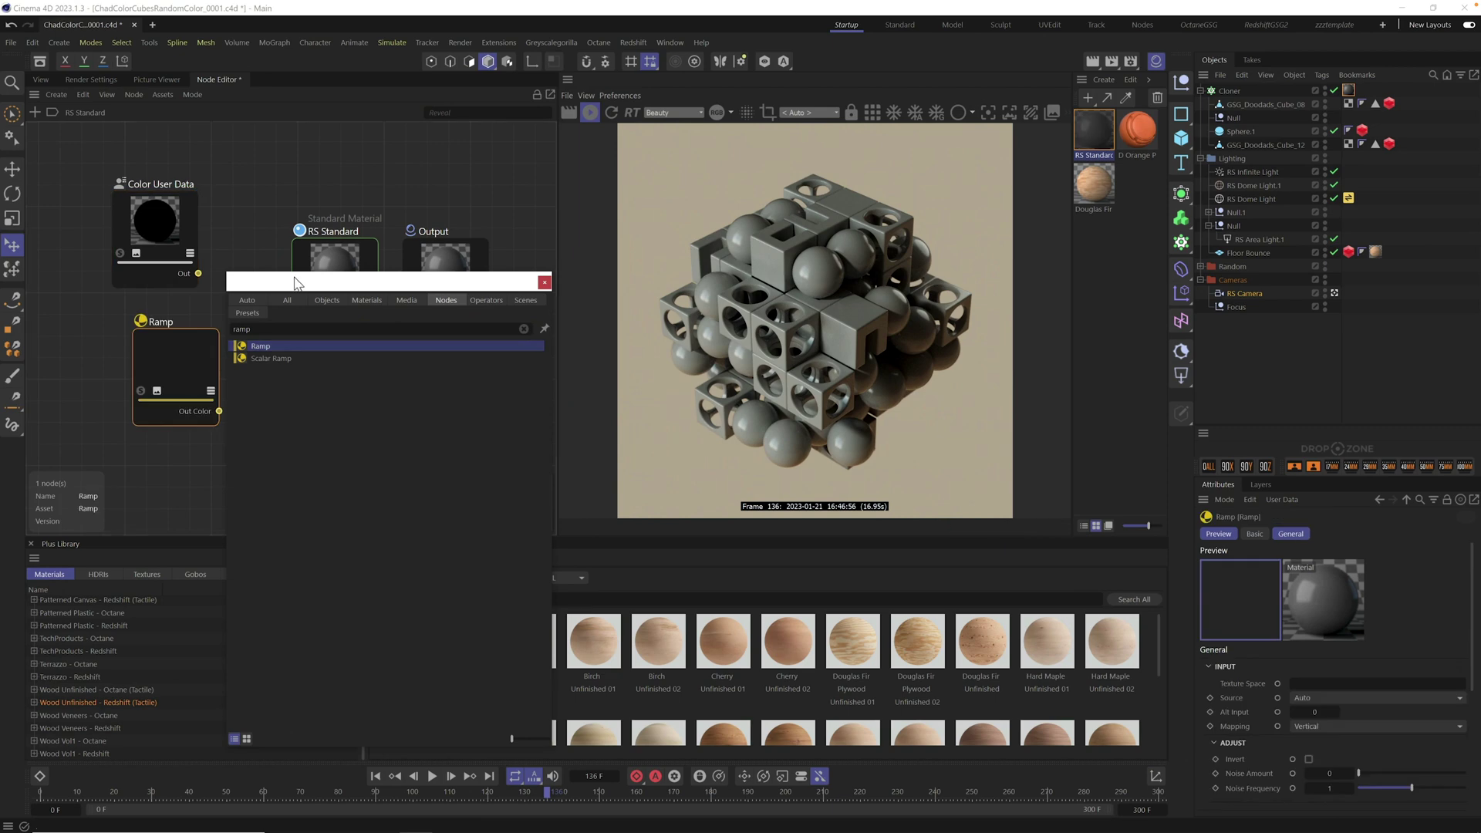
{"action": "left_click", "coordinate": [545, 282]}
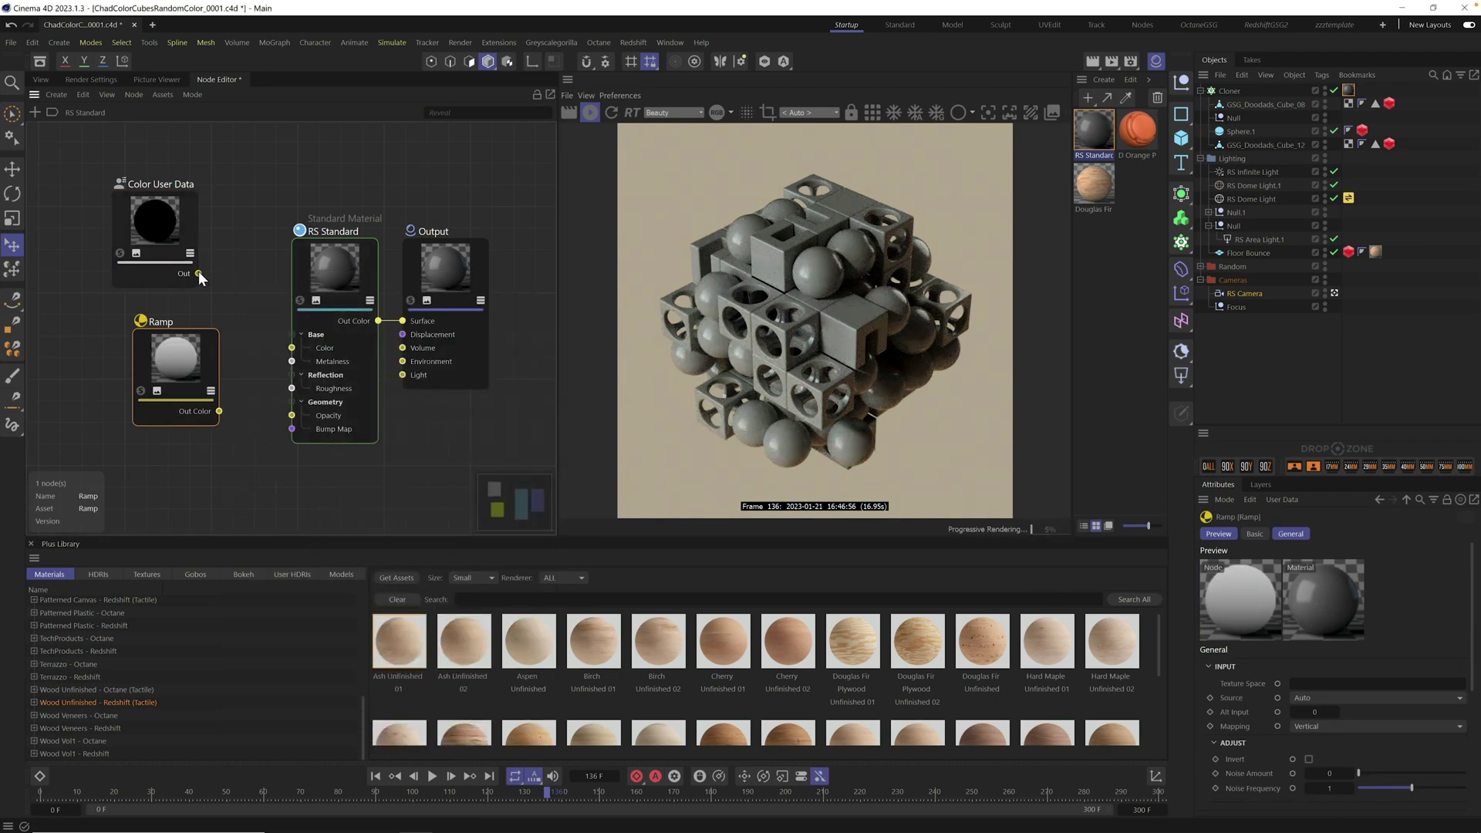
- Connect Color User Data to the RS Standard node's base Color and set its attribute to the Objects preset Geometry ID Color
{"action": "left_click_drag", "start_coordinate": [198, 273], "coordinate": [291, 348]}
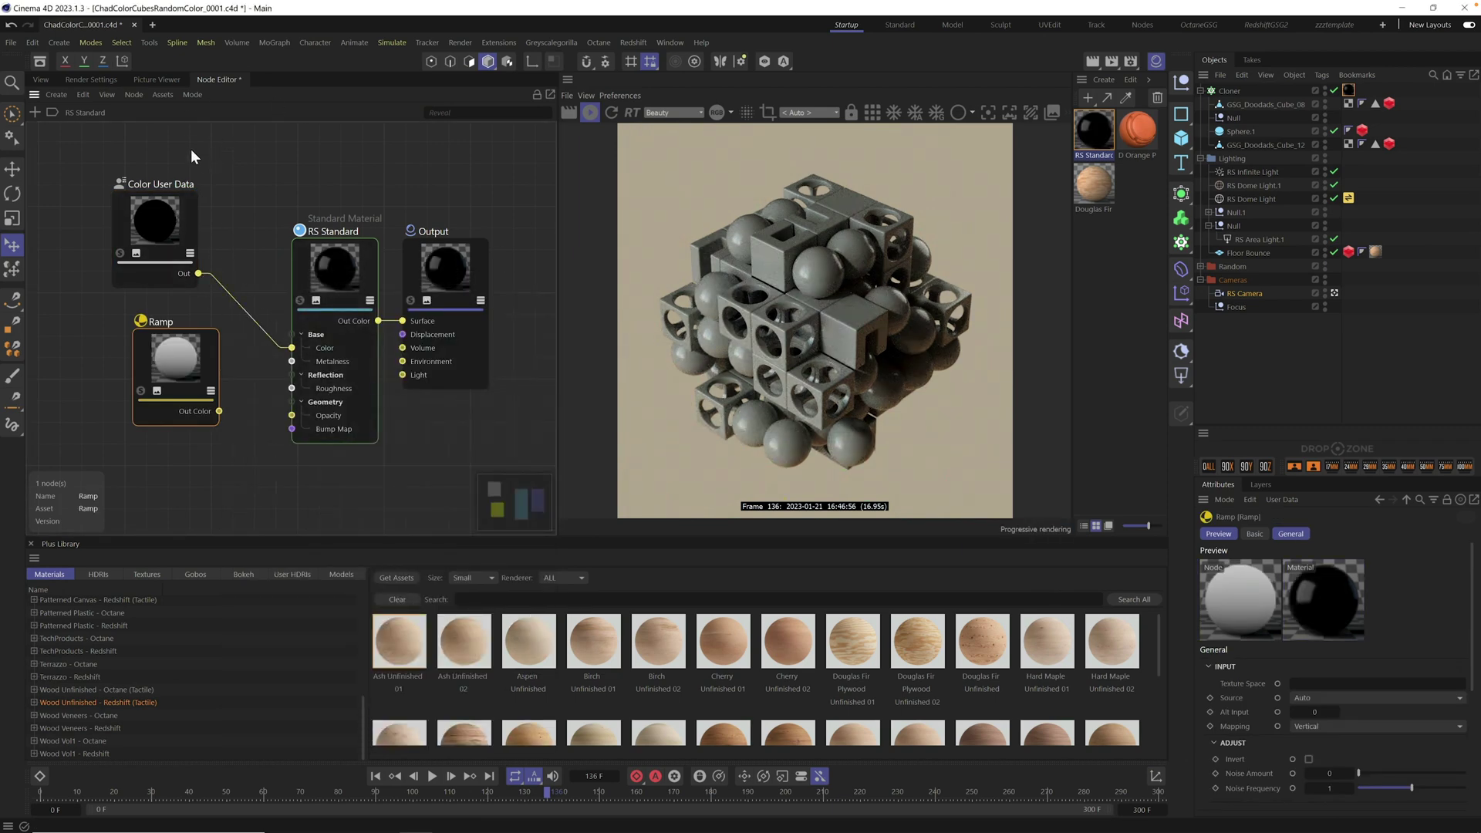
{"action": "left_click", "coordinate": [164, 223]}
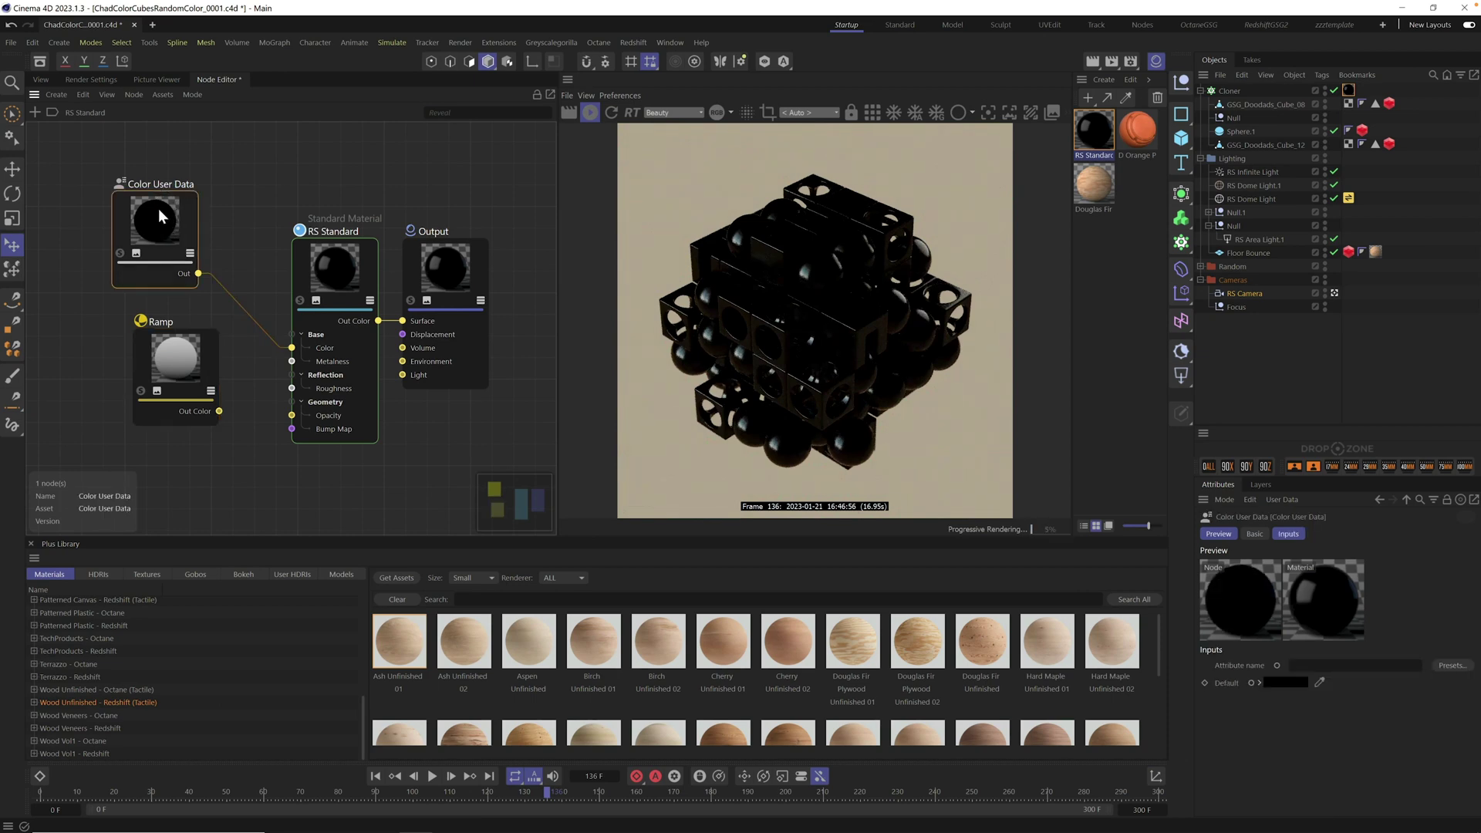
{"action": "left_click", "coordinate": [1453, 668]}
{"action": "mouse_move", "coordinate": [1427, 690]}
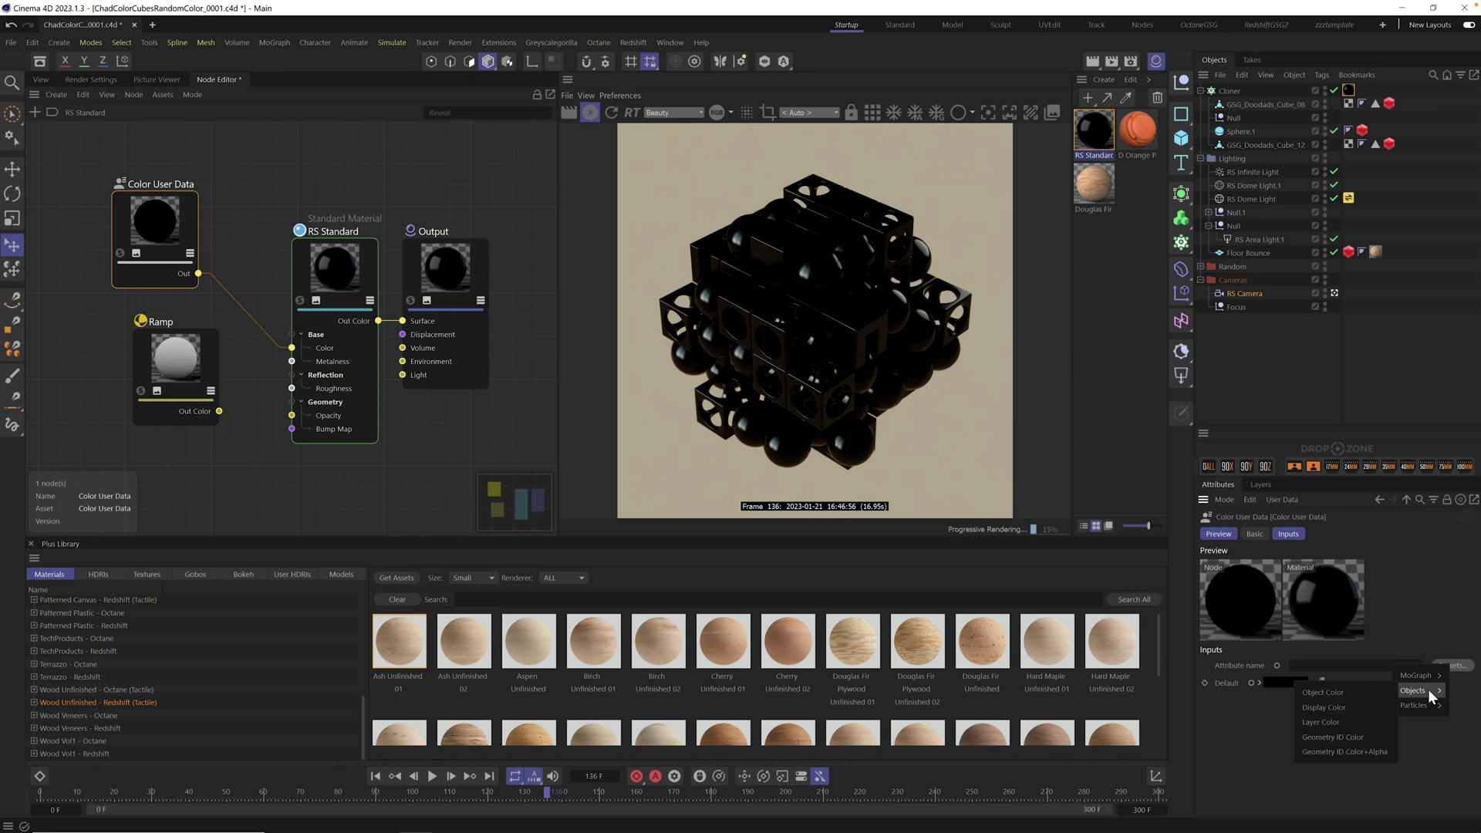
{"action": "left_click", "coordinate": [1343, 737]}
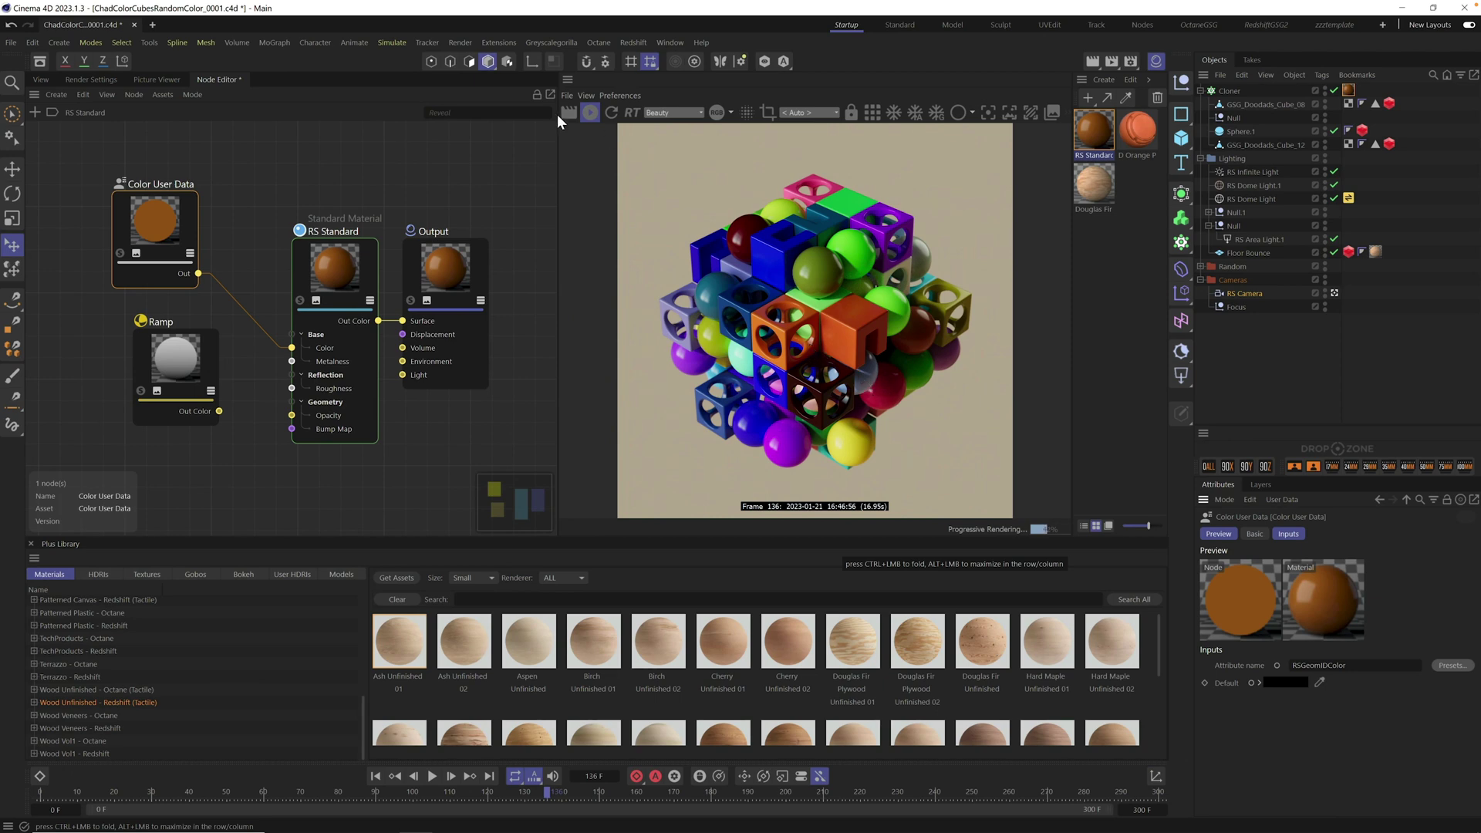
- Try Multi-Instance as the Cloner's instance mode and set it back to Instance
{"action": "left_click", "coordinate": [1230, 92]}
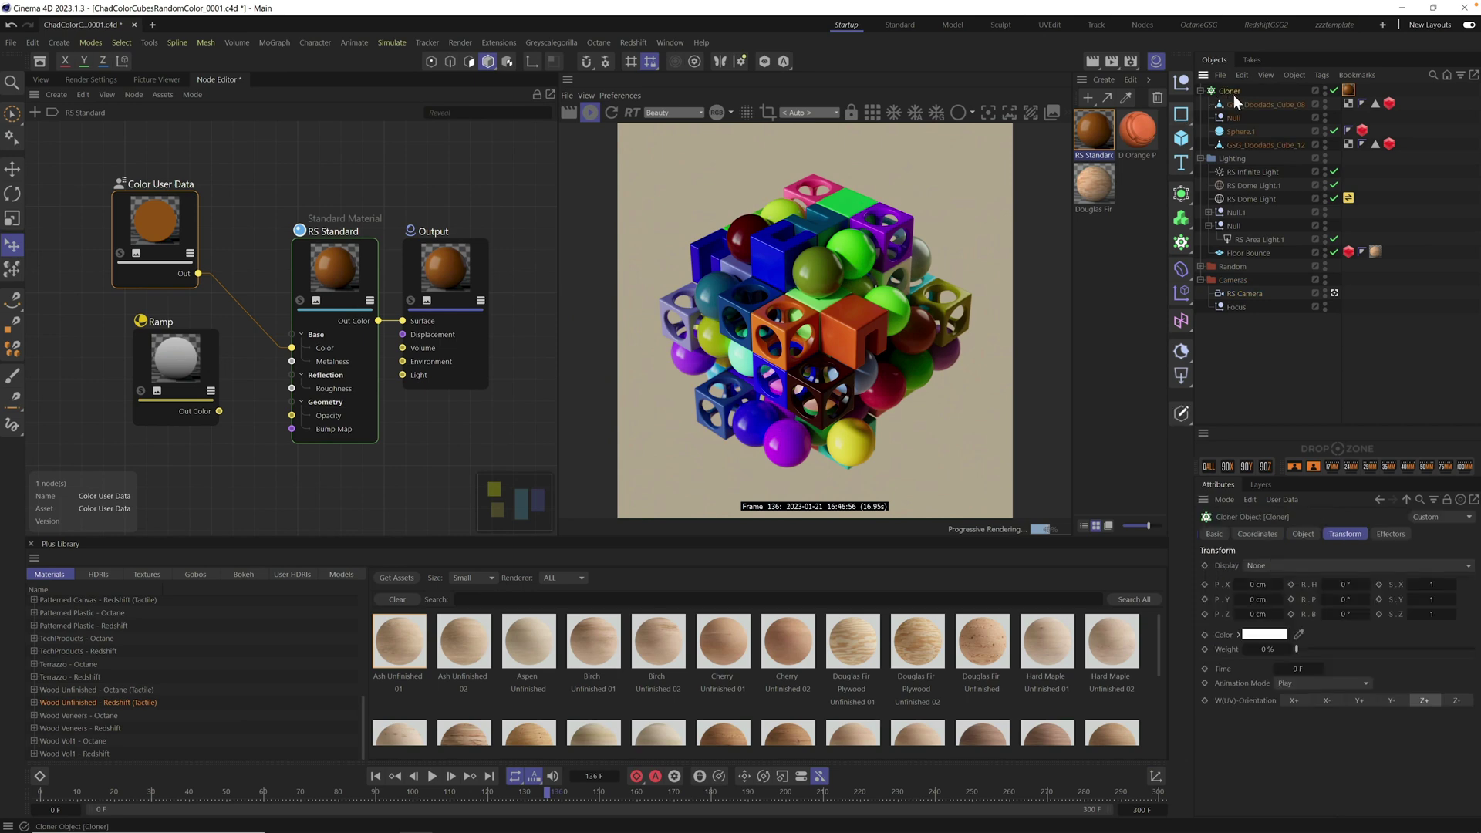
{"action": "left_click", "coordinate": [1305, 534]}
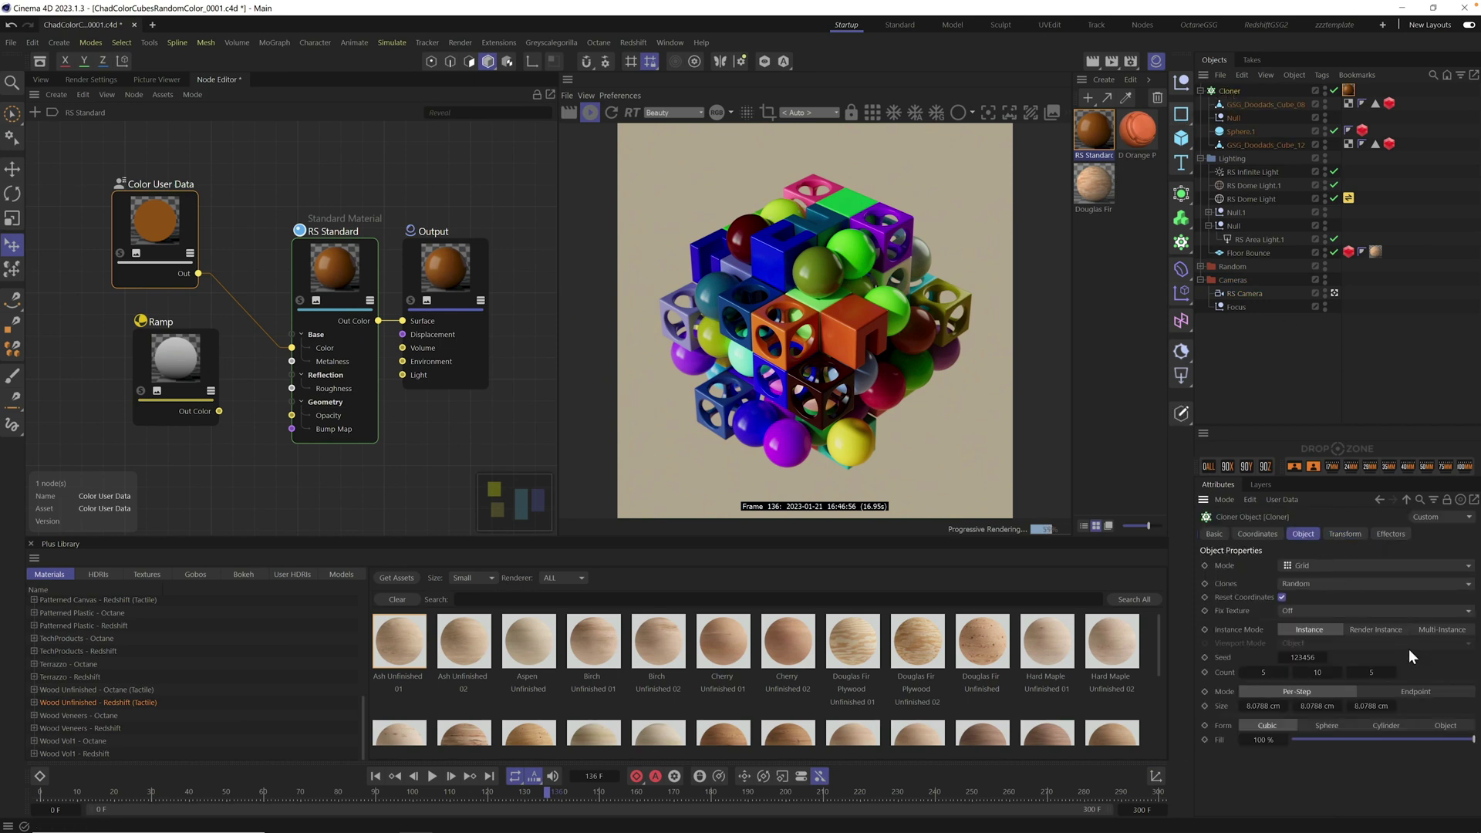
{"action": "left_click", "coordinate": [1442, 627]}
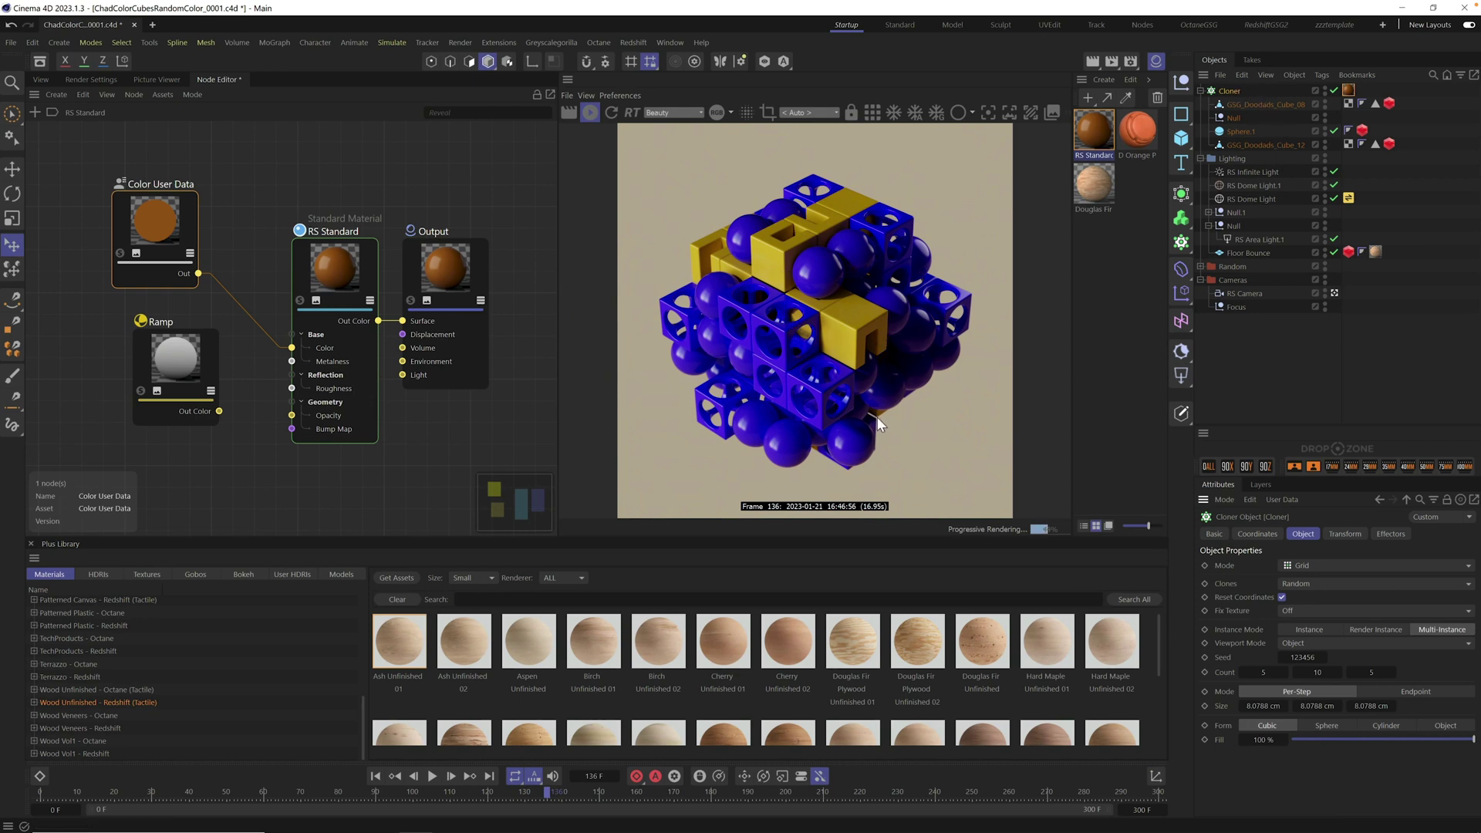
{"action": "left_click", "coordinate": [1322, 632]}
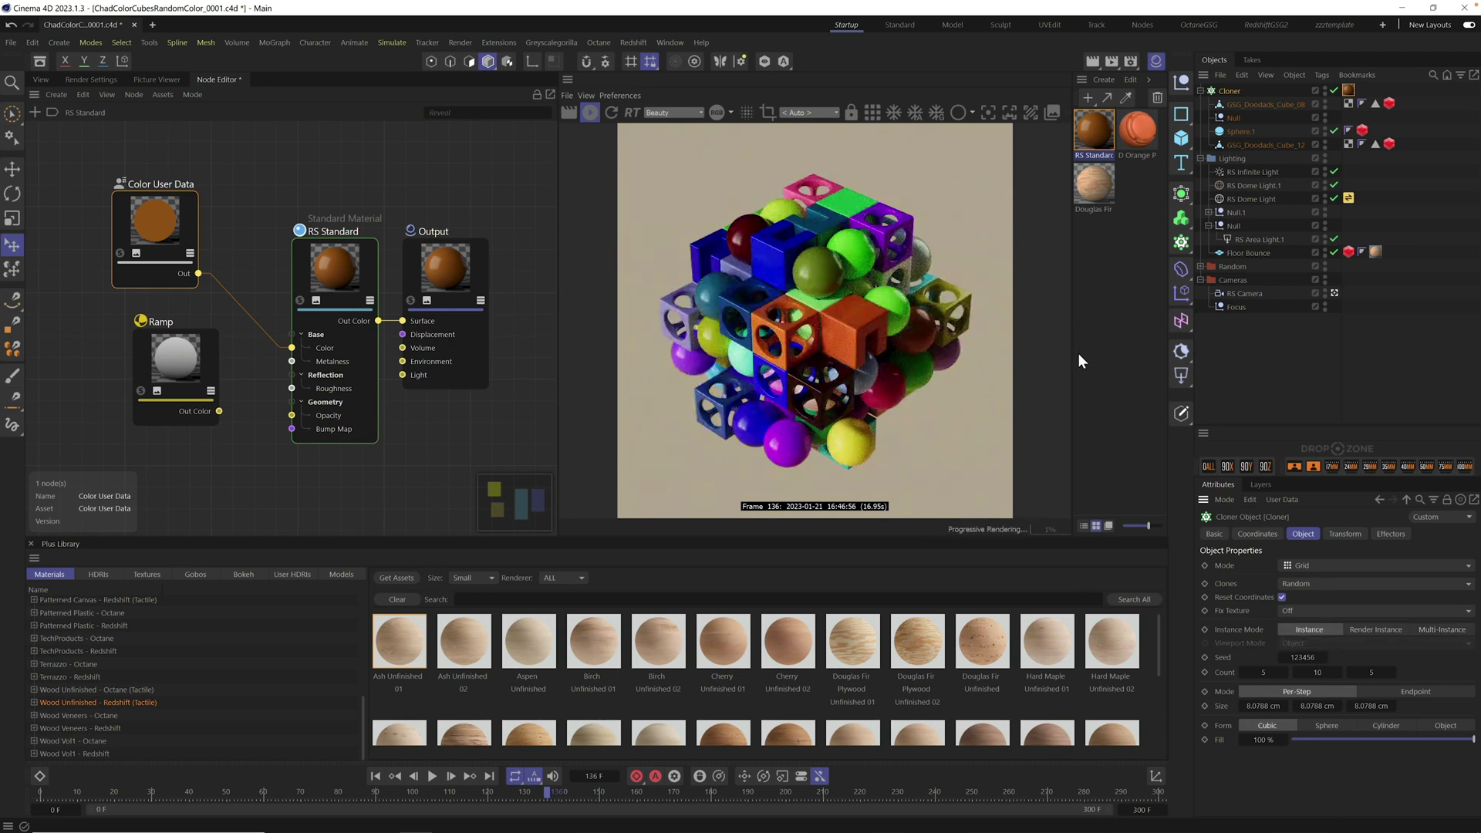
- Render the current frame to the Picture Viewer and return to the viewport
{"action": "key", "text": "shift+r"}
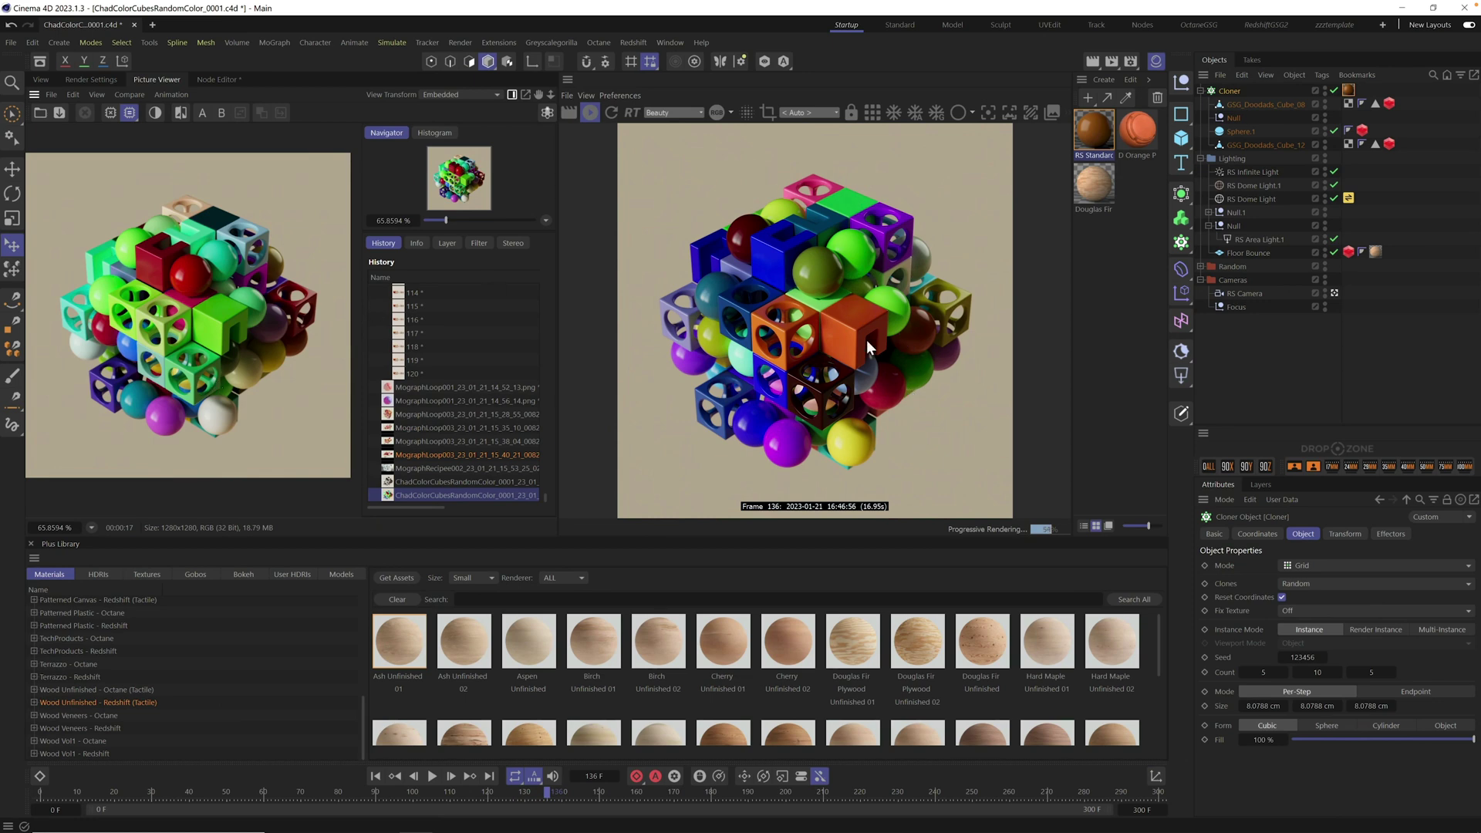
{"action": "left_click", "coordinate": [41, 79]}
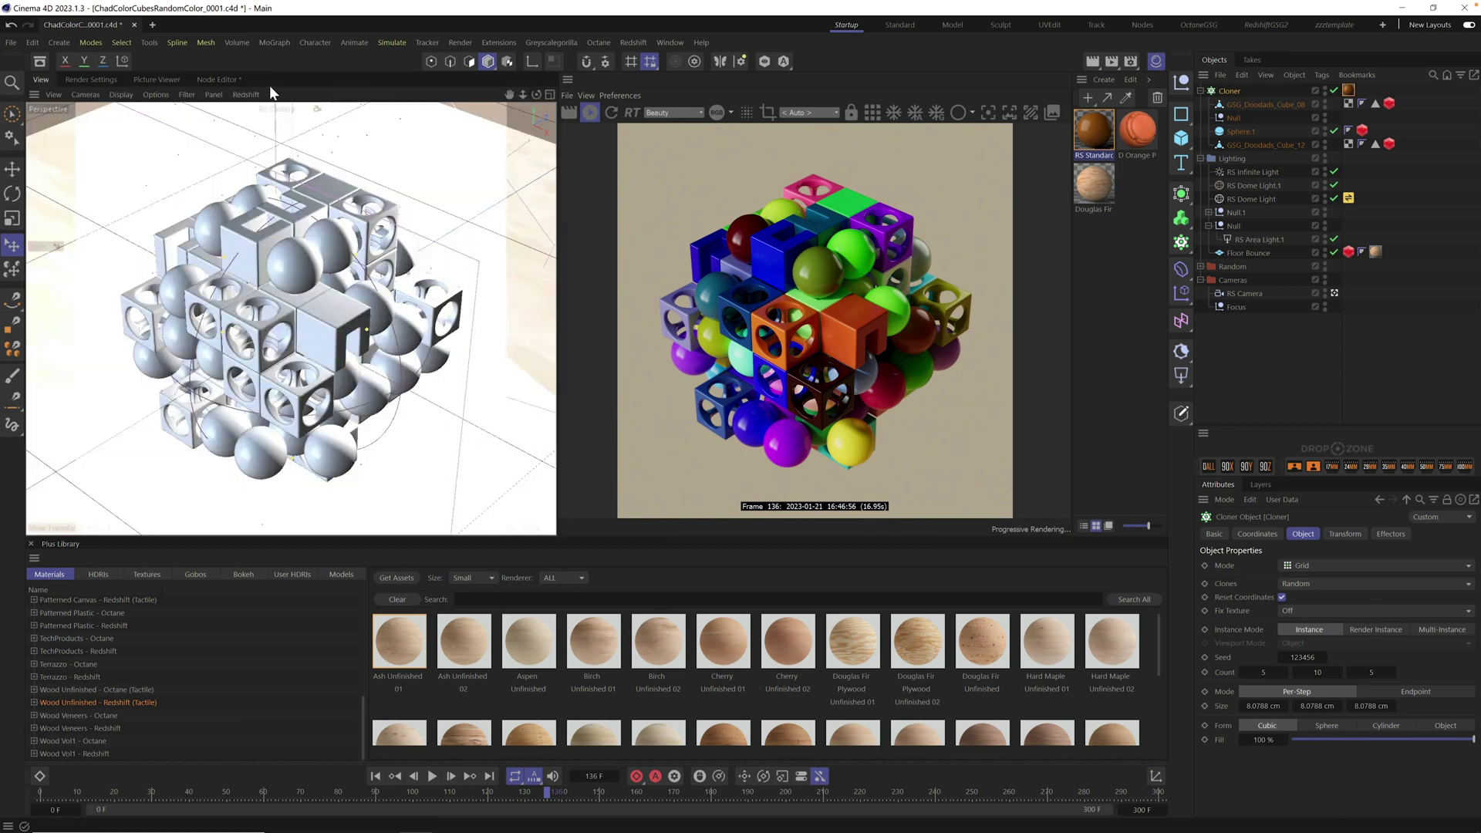
- Change the attribute of the RS Standard material's Color User Data node to the MoGraph Color preset
{"action": "double_click", "coordinate": [1093, 125]}
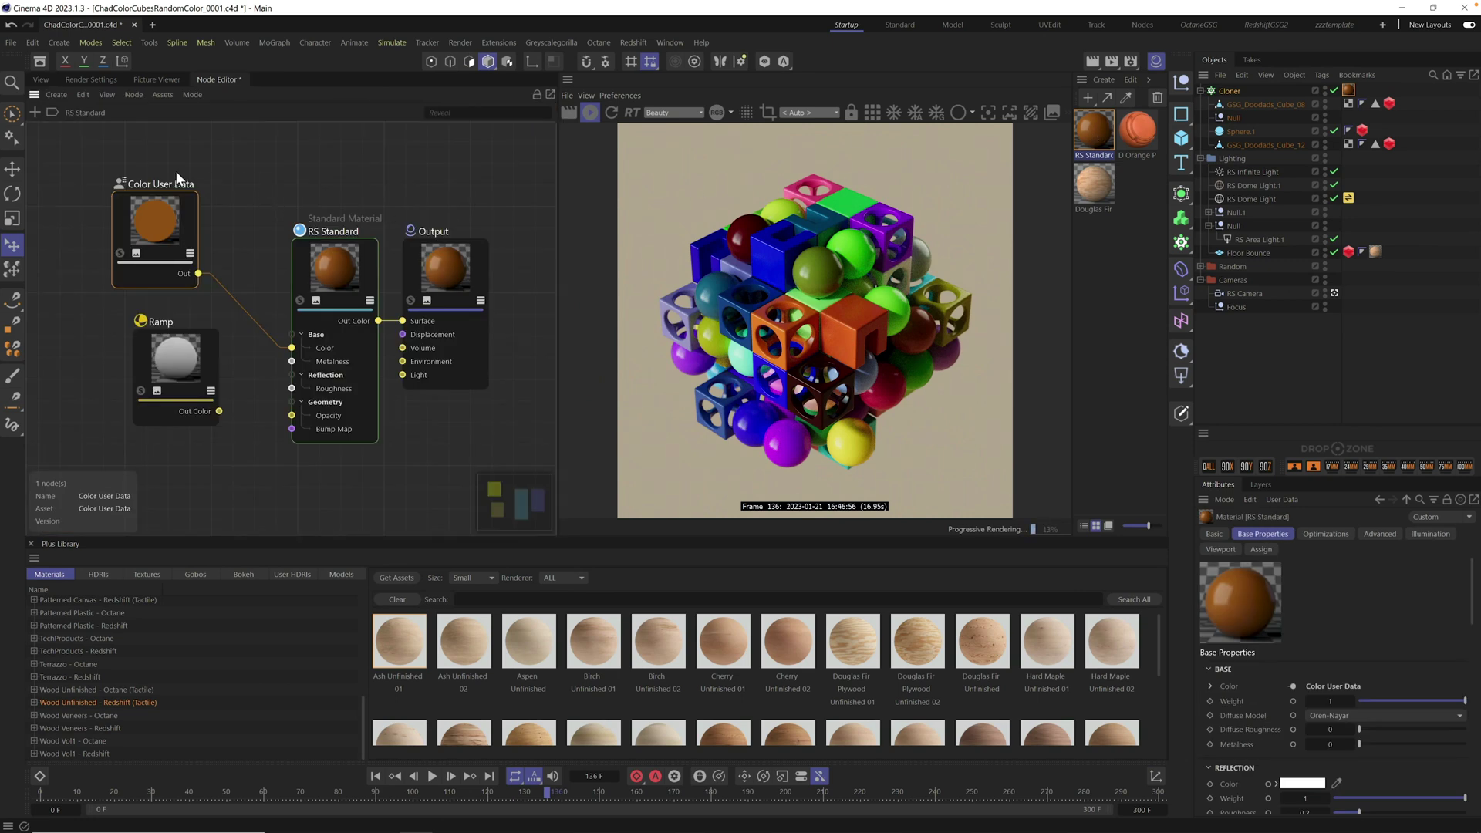
{"action": "left_click", "coordinate": [162, 217]}
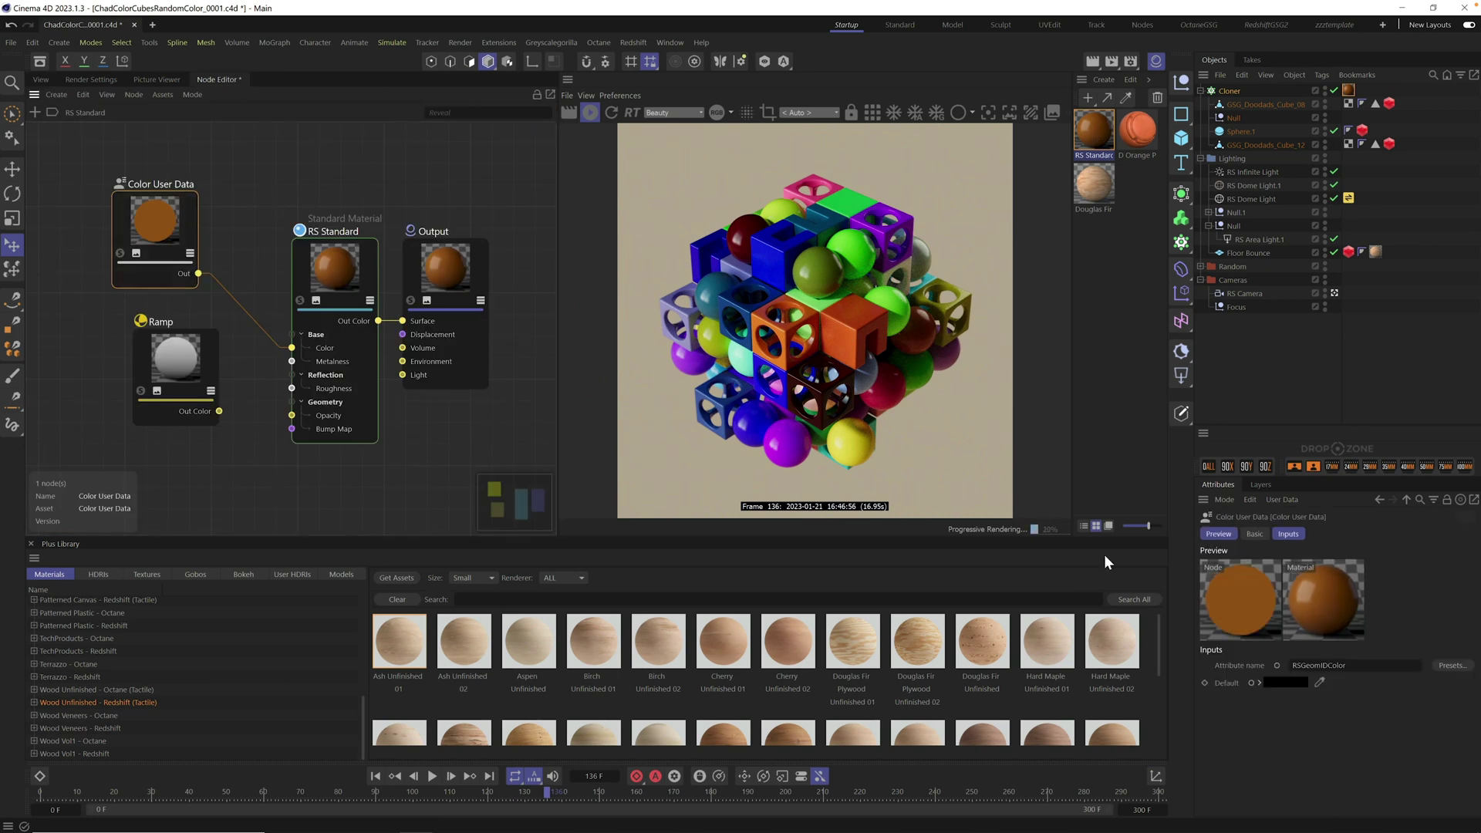
{"action": "left_click", "coordinate": [1450, 667]}
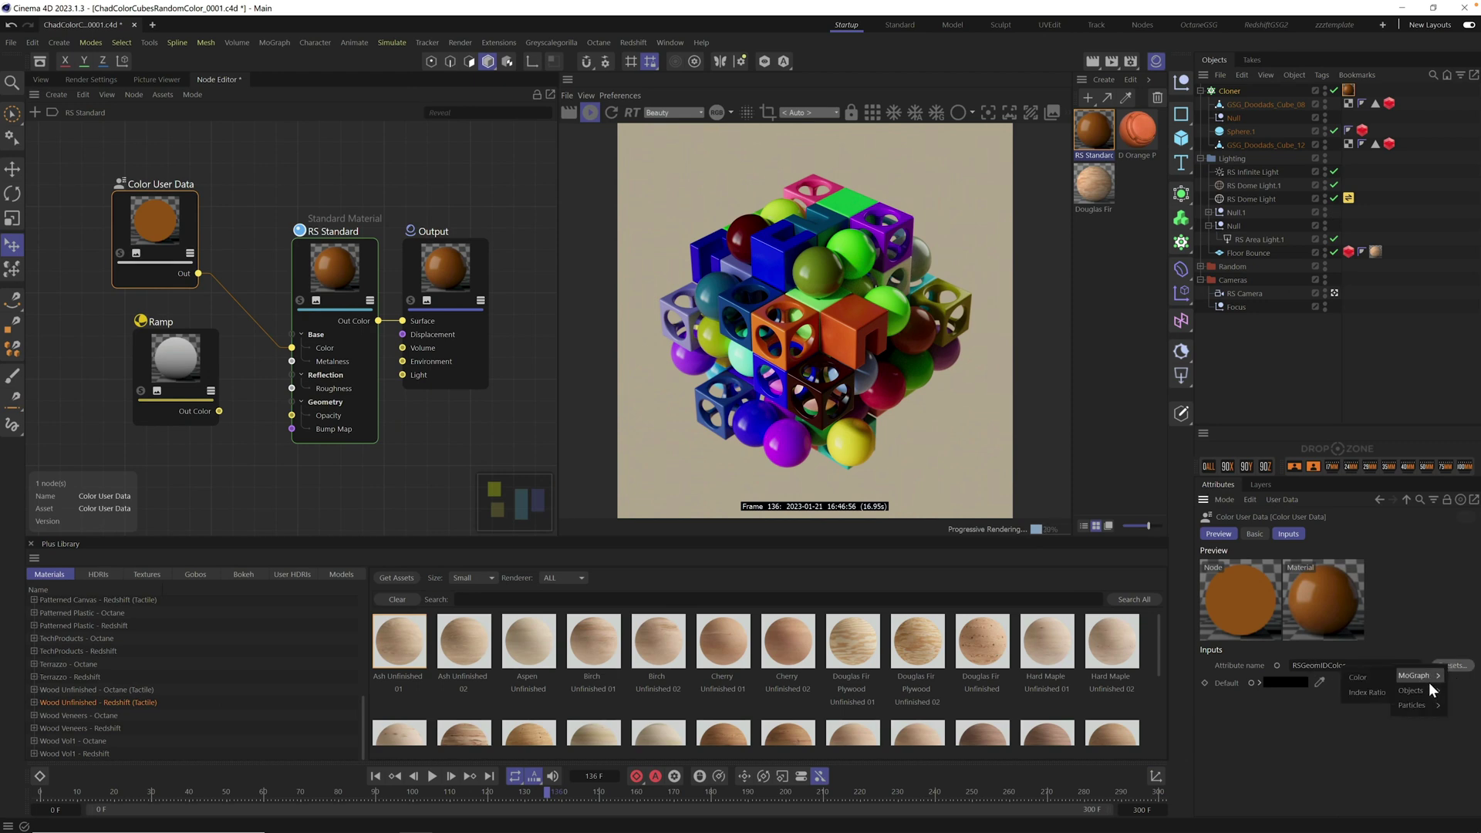
{"action": "mouse_move", "coordinate": [1424, 673]}
{"action": "left_click", "coordinate": [1363, 674]}
{"action": "left_click", "coordinate": [1454, 665]}
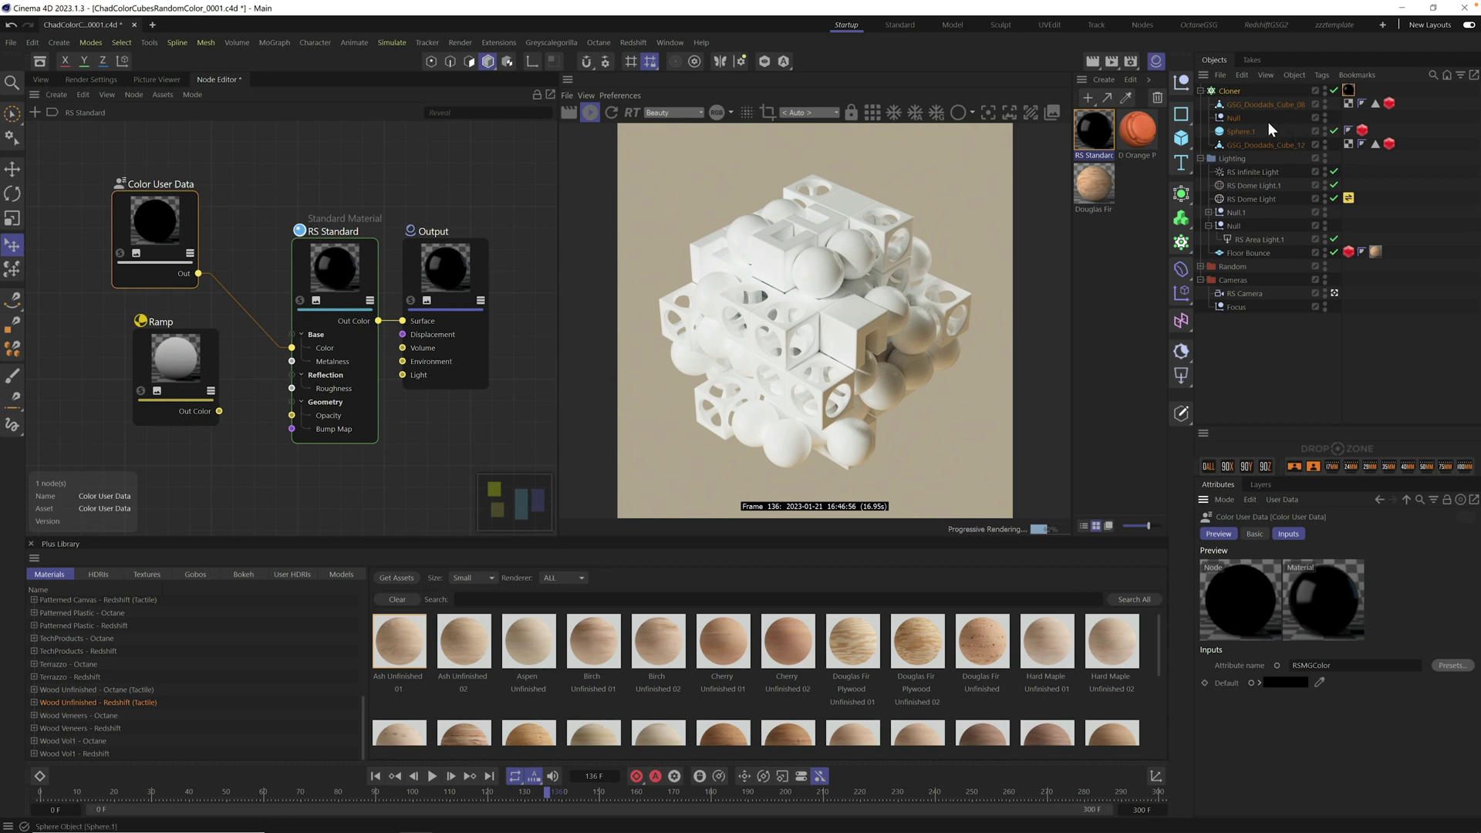
- Add a MoGraph Random effector to the Cloner
{"action": "left_click", "coordinate": [1232, 91]}
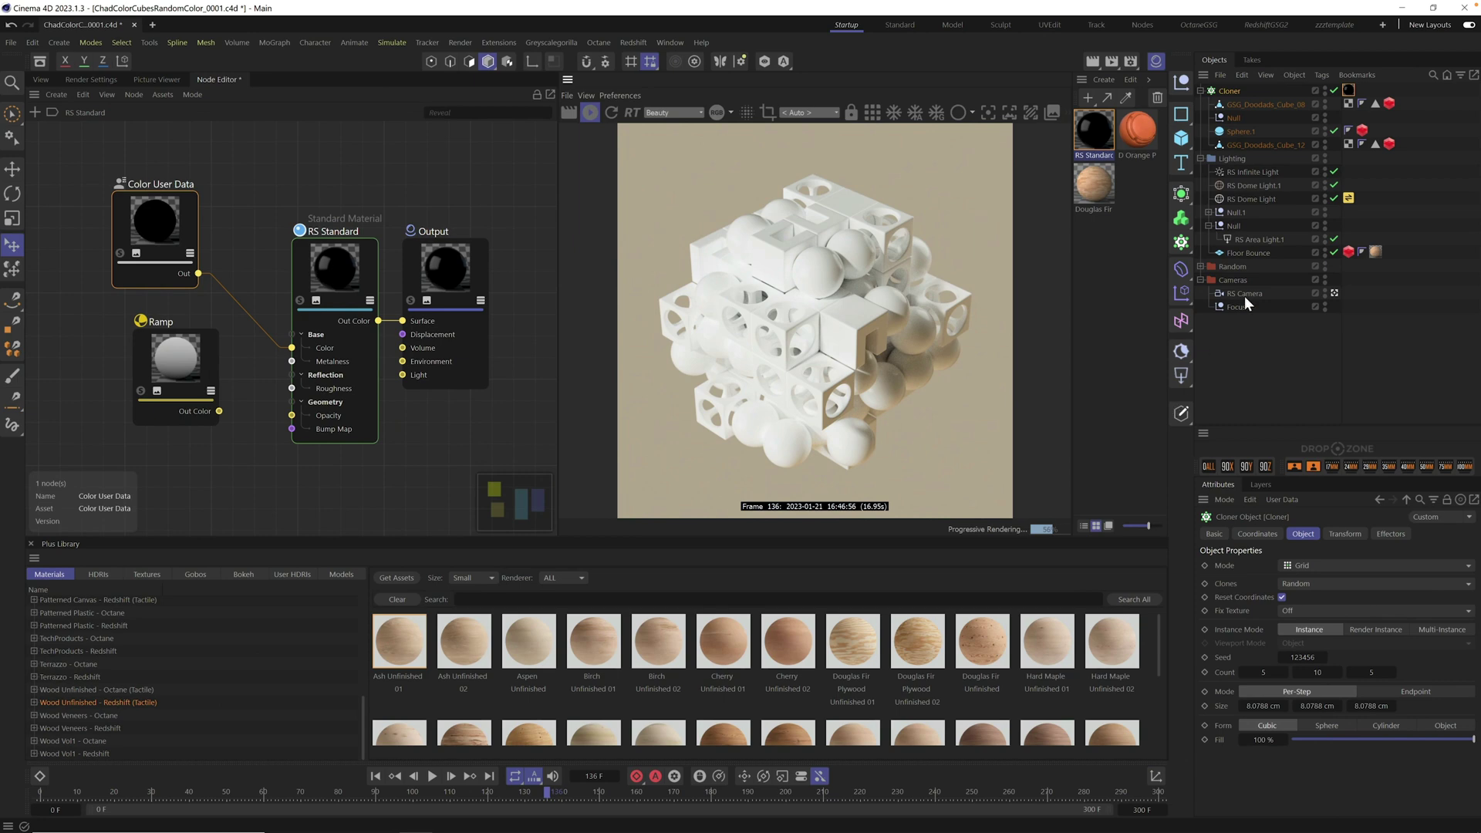
{"action": "key", "text": "shift+c"}
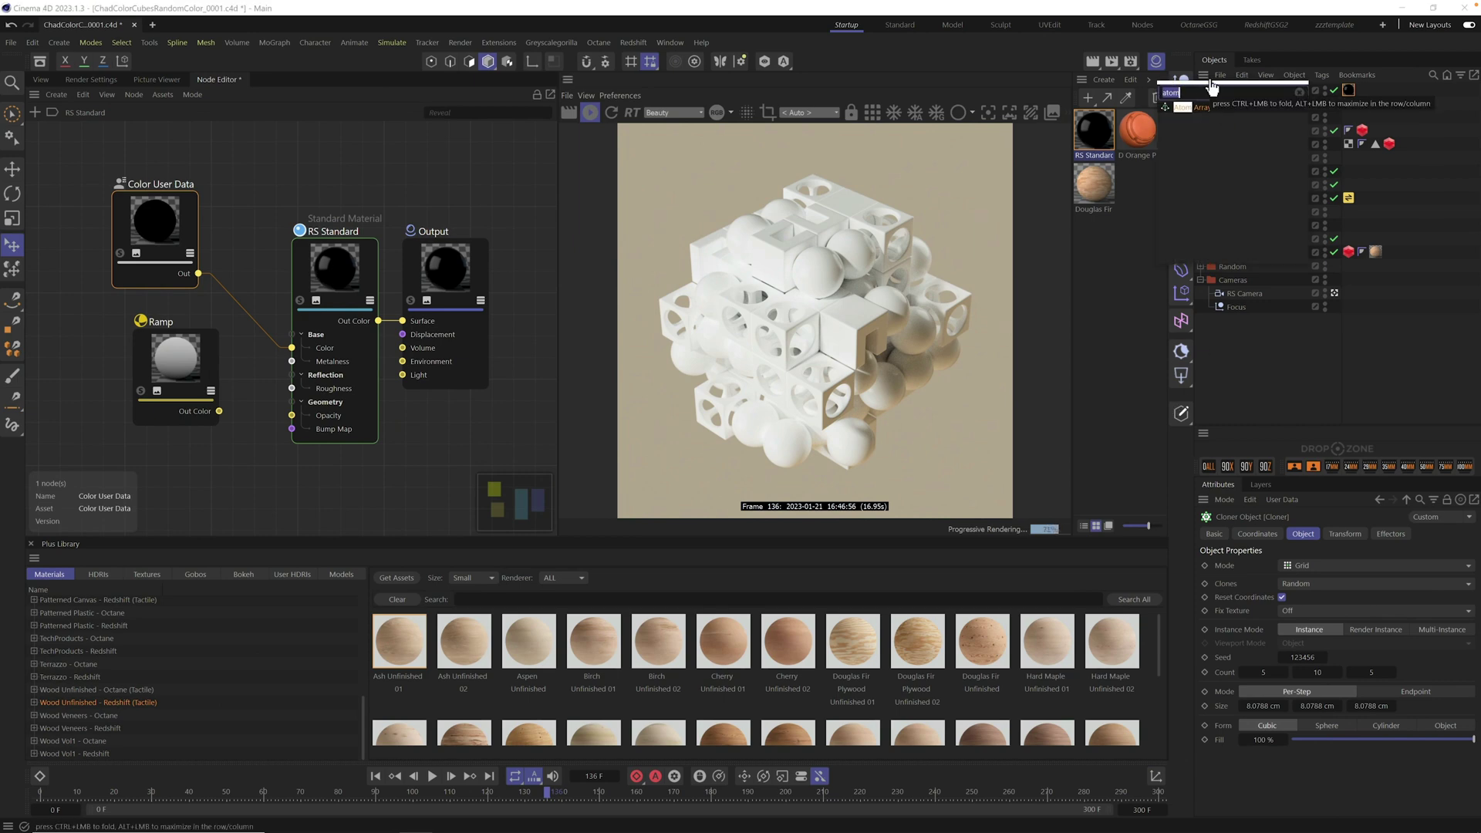
{"action": "type", "text": "ran"}
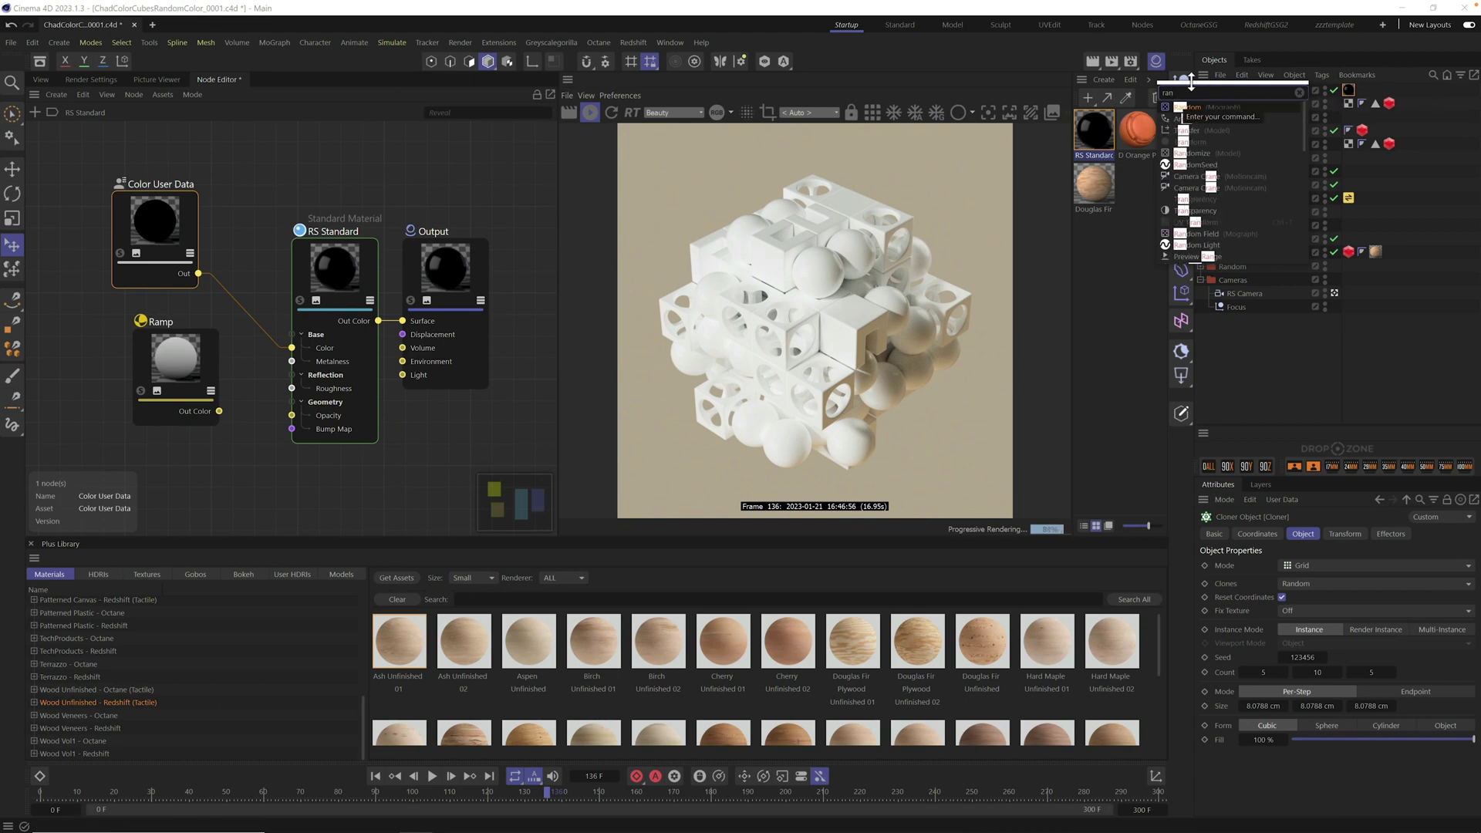
{"action": "key", "text": "Return"}
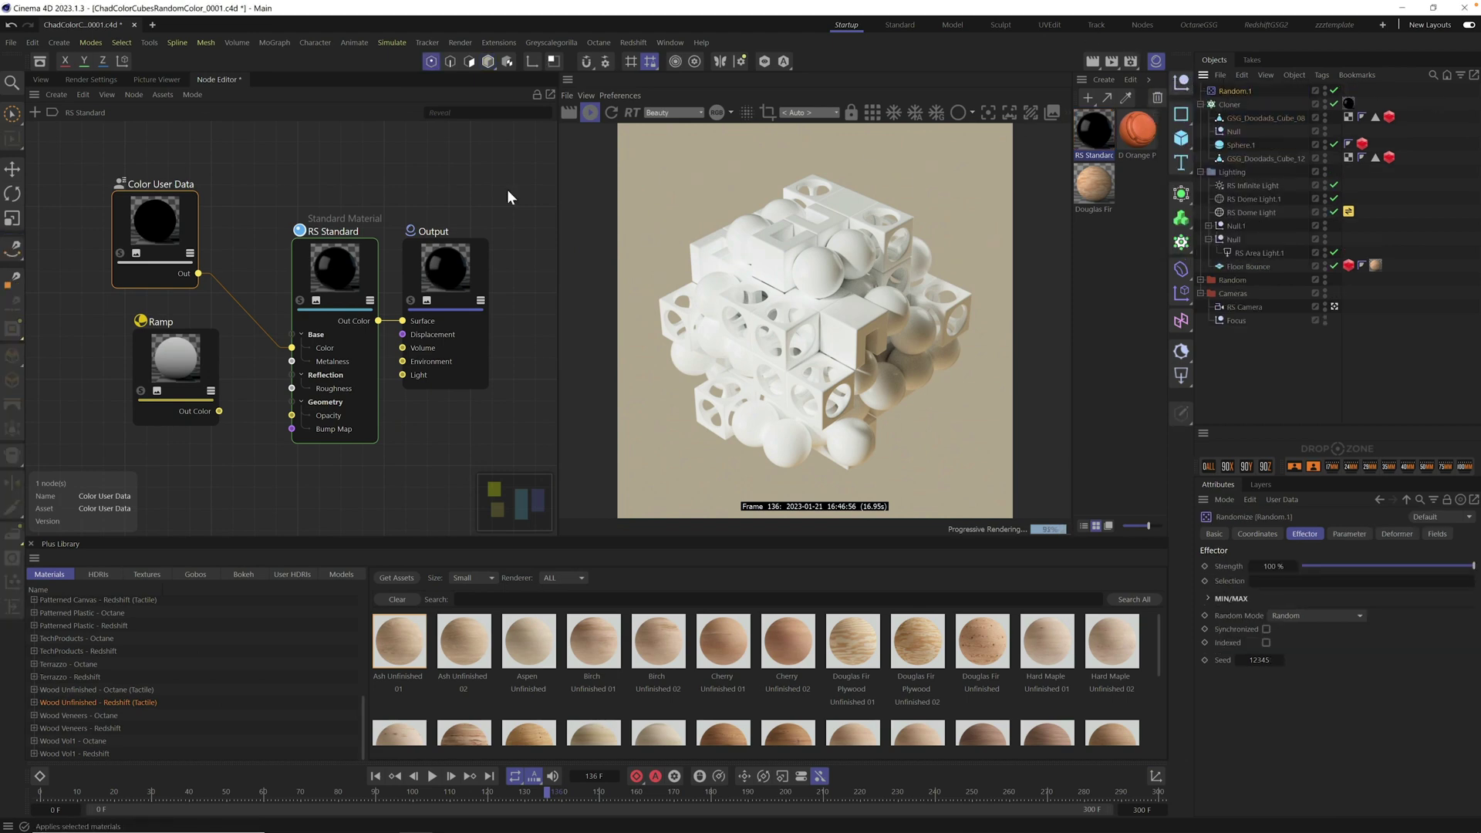
- Disable the Random effector's Position parameter and set its Color Mode to Fields Color
{"action": "left_click", "coordinate": [40, 79]}
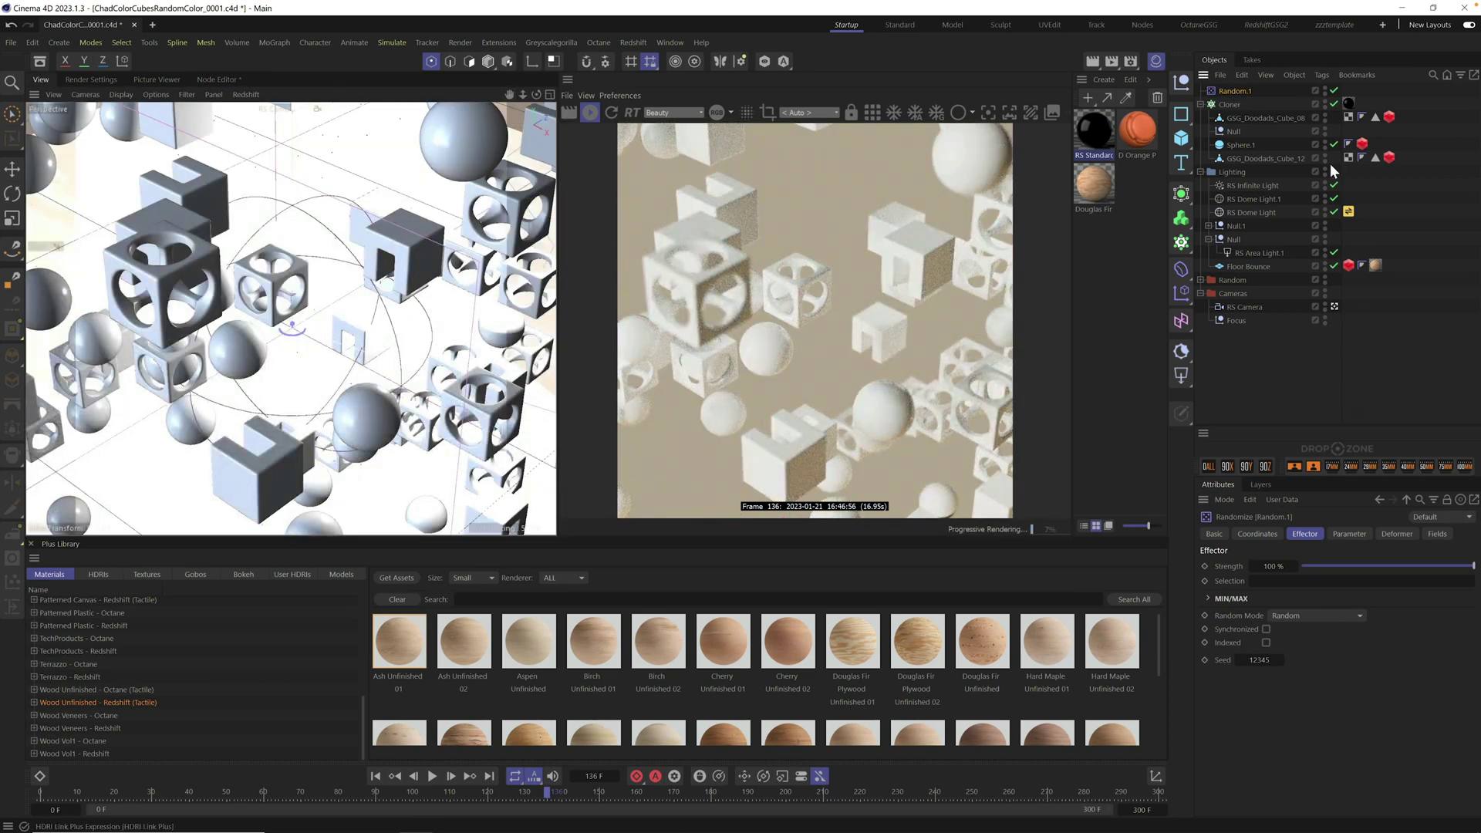
{"action": "left_click", "coordinate": [1345, 534]}
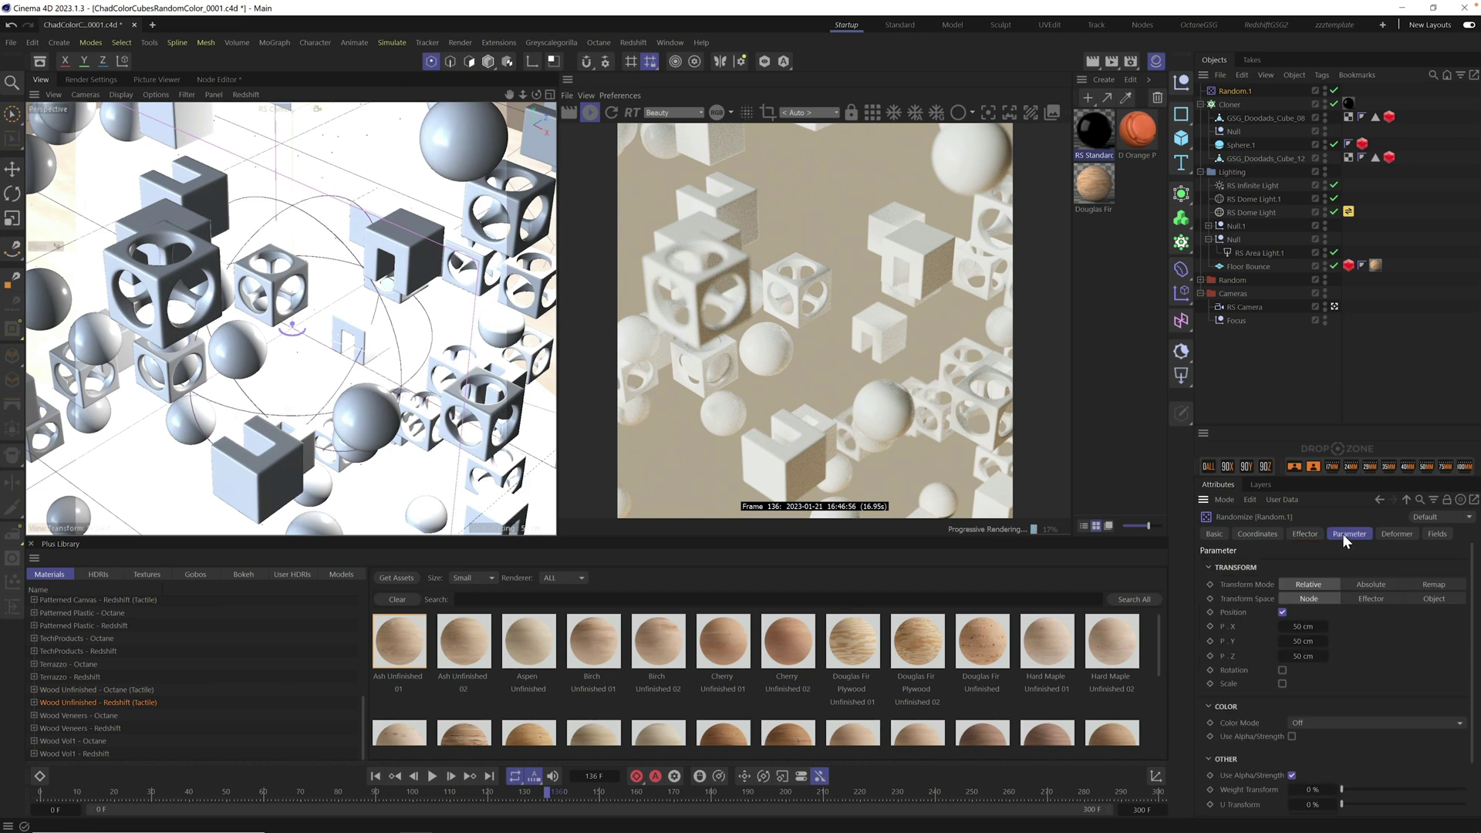
{"action": "left_click", "coordinate": [1282, 612]}
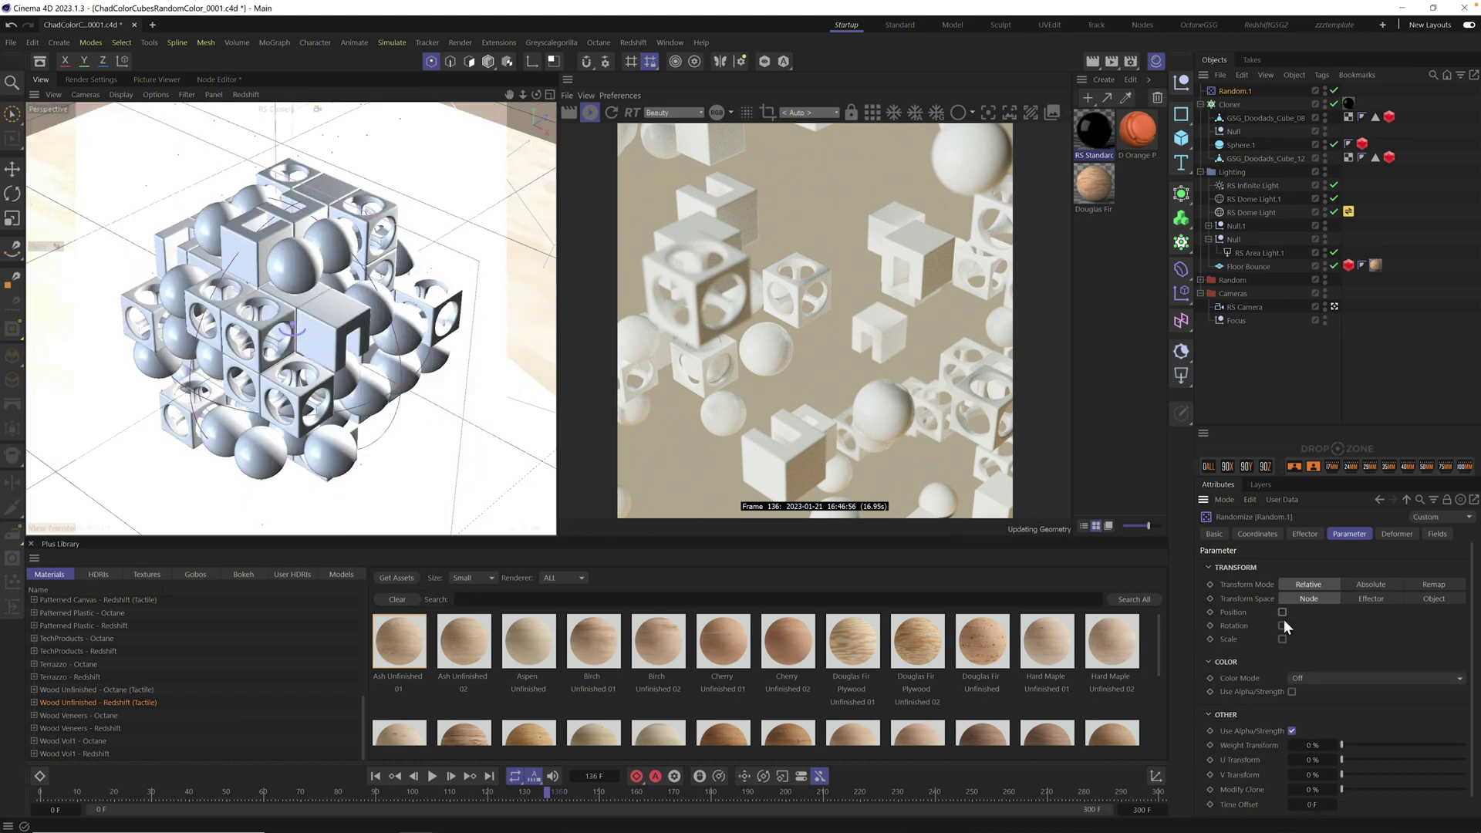
{"action": "left_click", "coordinate": [1316, 679]}
{"action": "left_click", "coordinate": [1324, 737]}
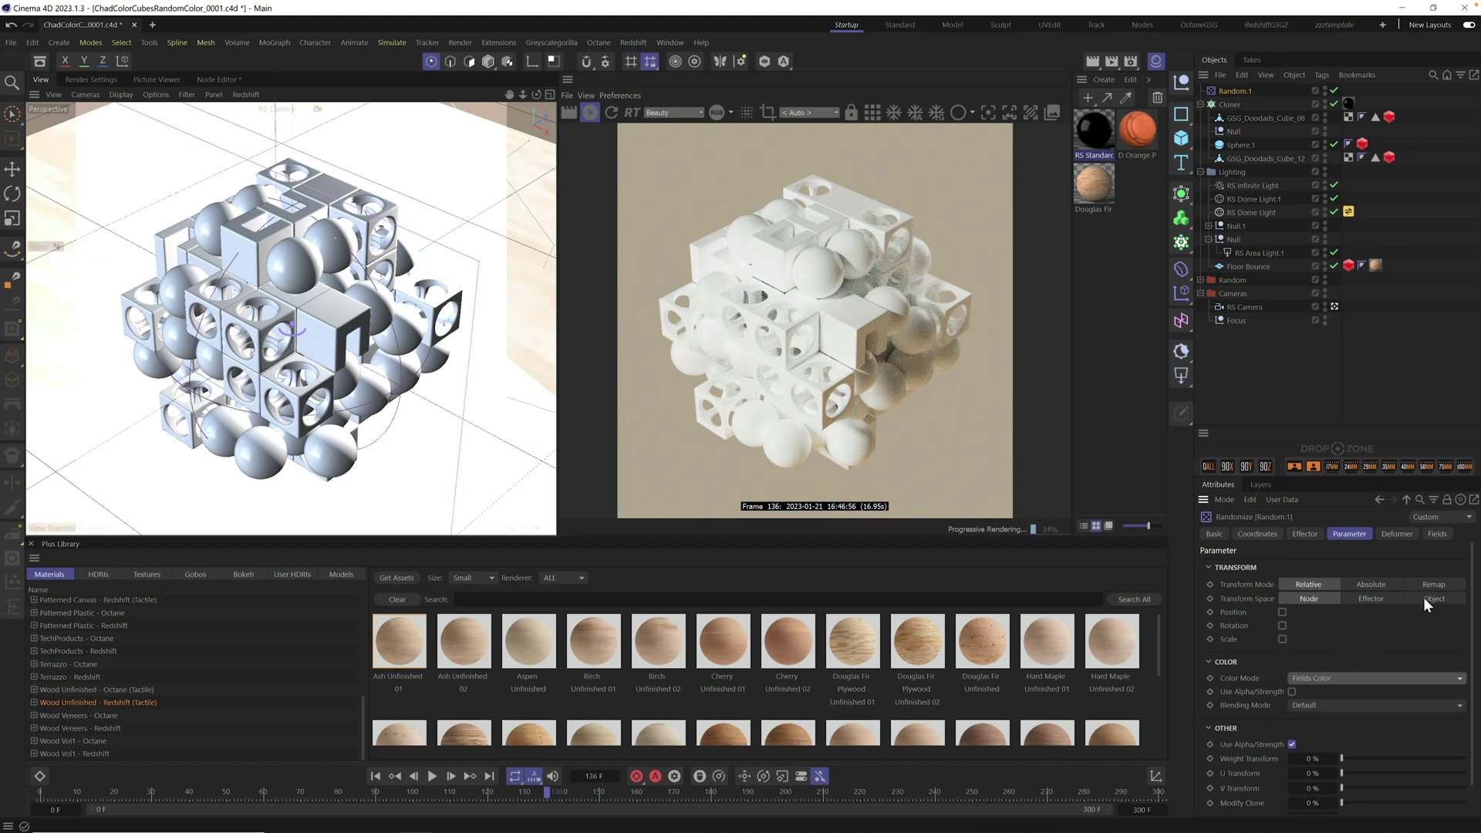
- Add a Random Field to the Random effector's fields and enable the field's color channel
{"action": "left_click", "coordinate": [1436, 534]}
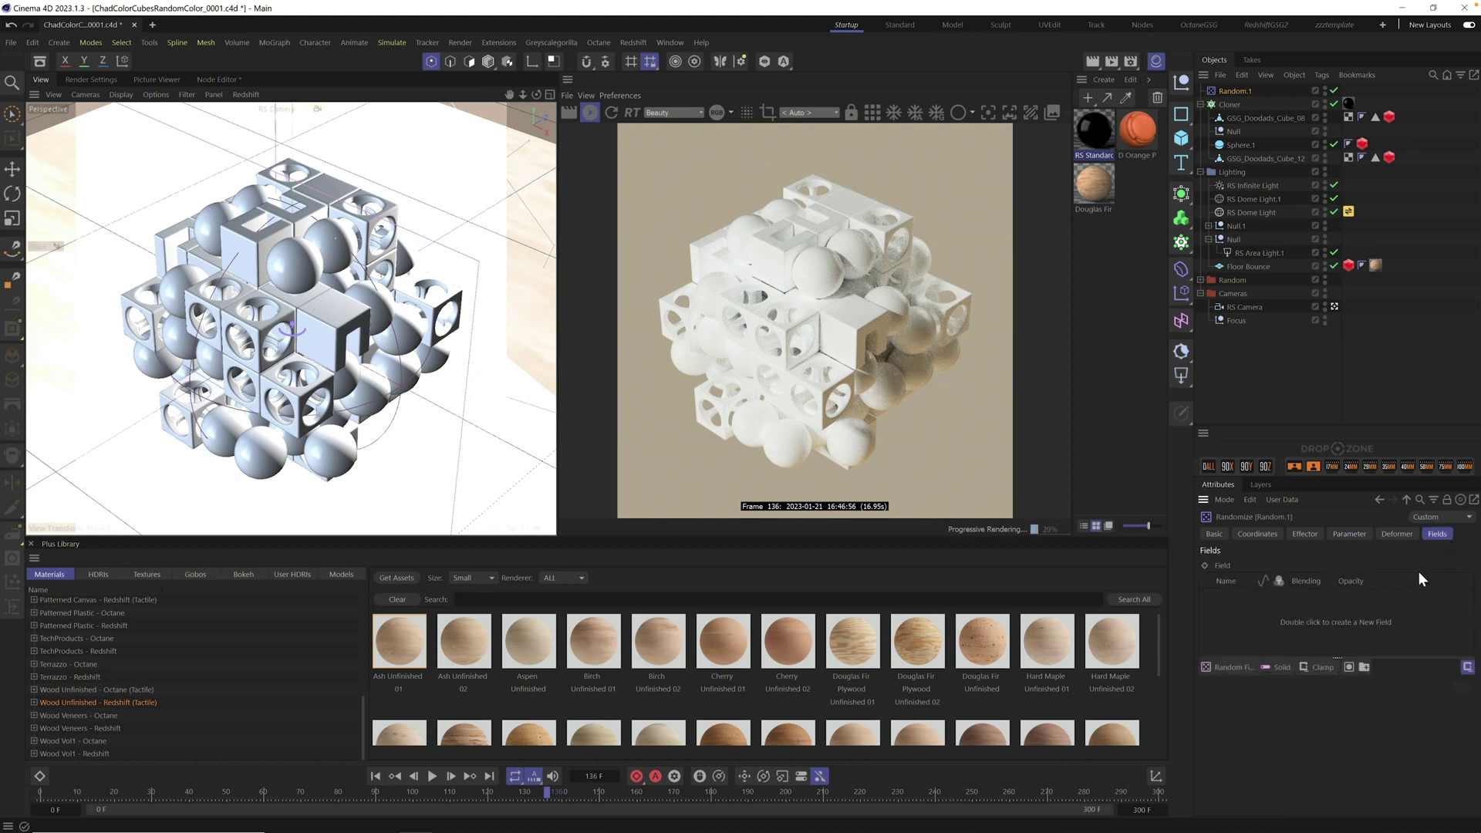
{"action": "left_click", "coordinate": [1235, 668]}
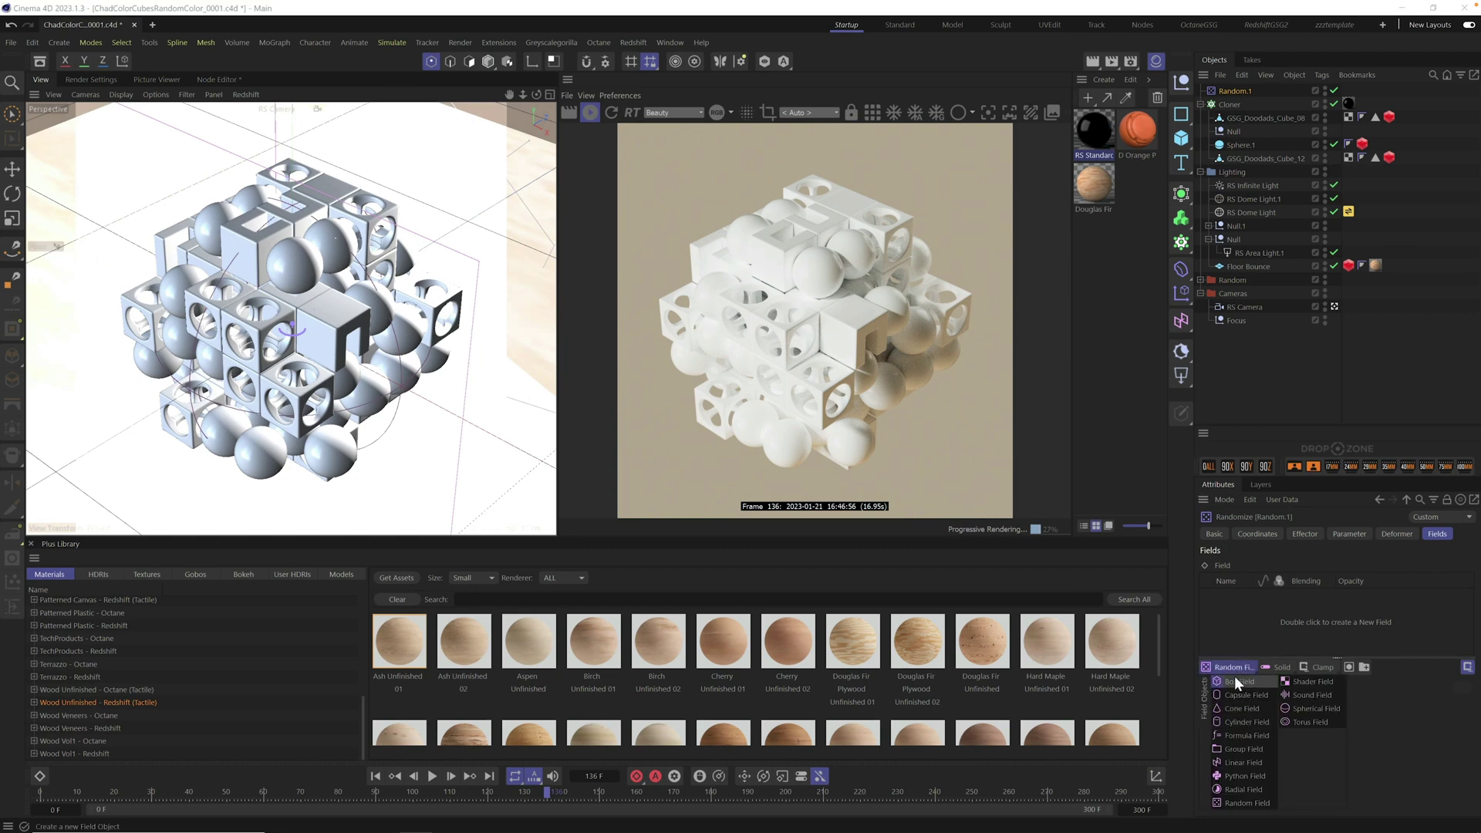
{"action": "left_click", "coordinate": [1243, 802]}
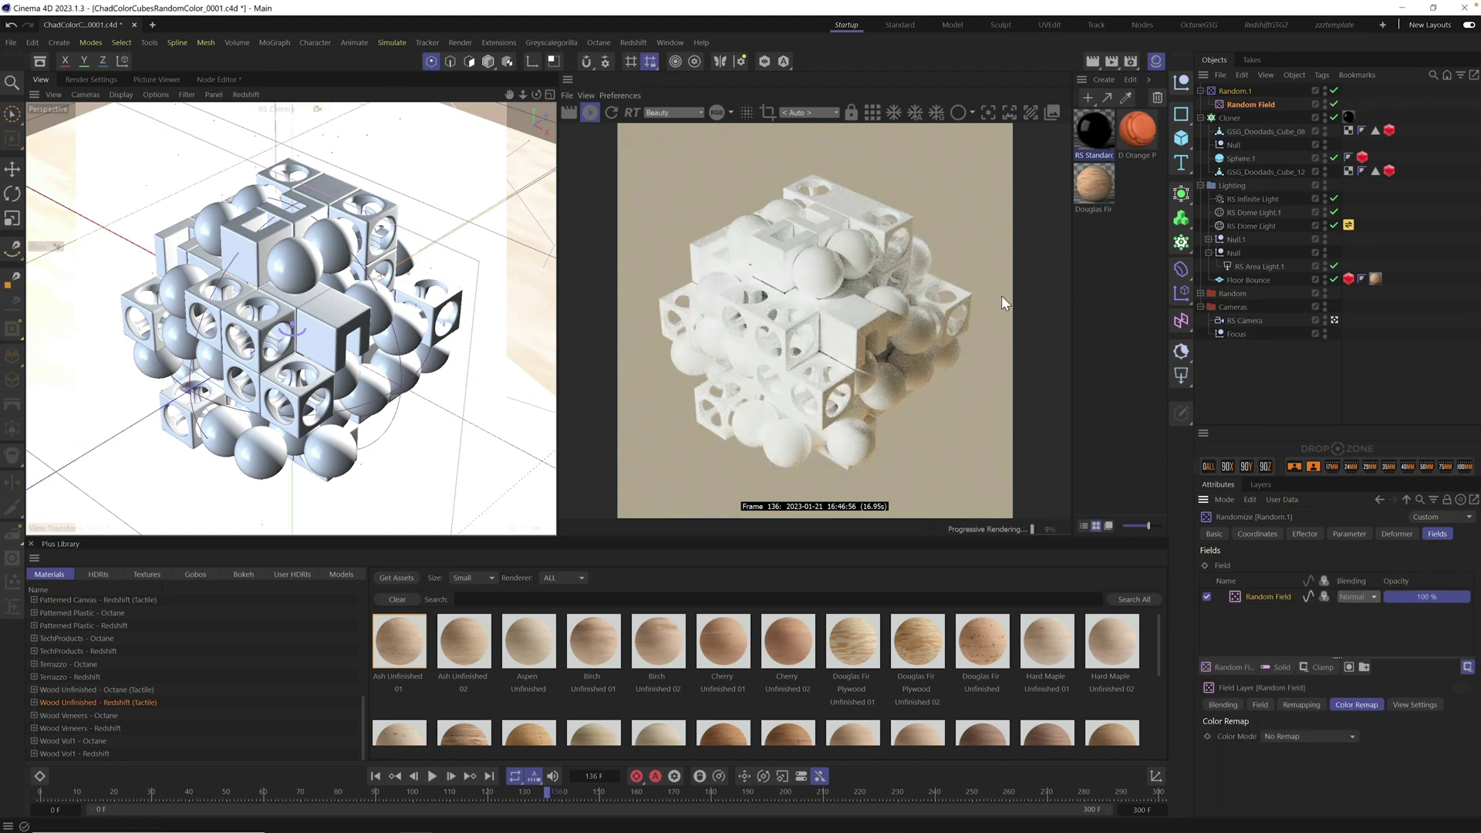
{"action": "left_click", "coordinate": [1324, 597]}
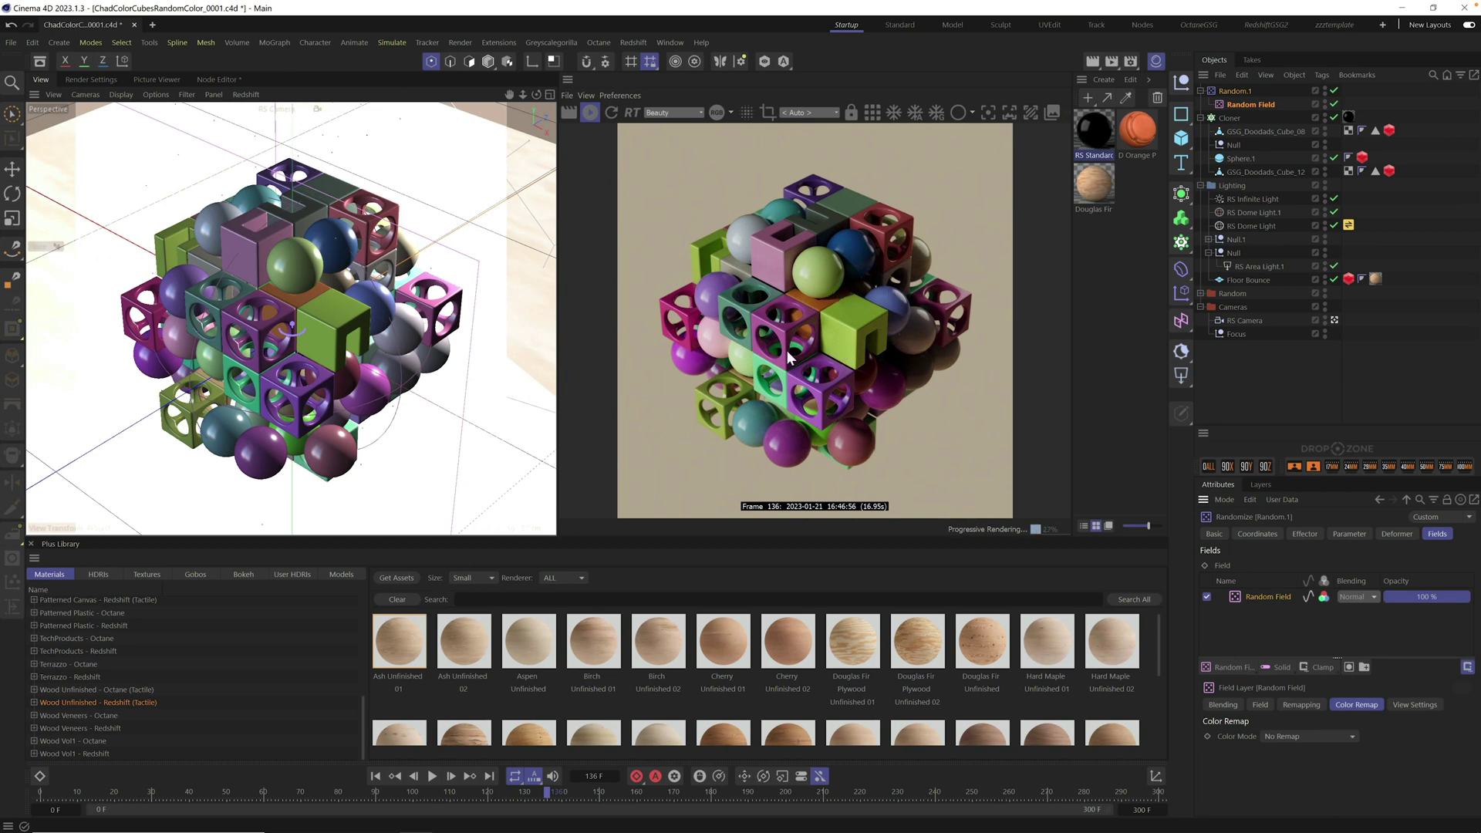
- Set the Cloner's Instance Mode to Multi-Instance and render the current frame to the Picture Viewer
{"action": "left_click", "coordinate": [1234, 117]}
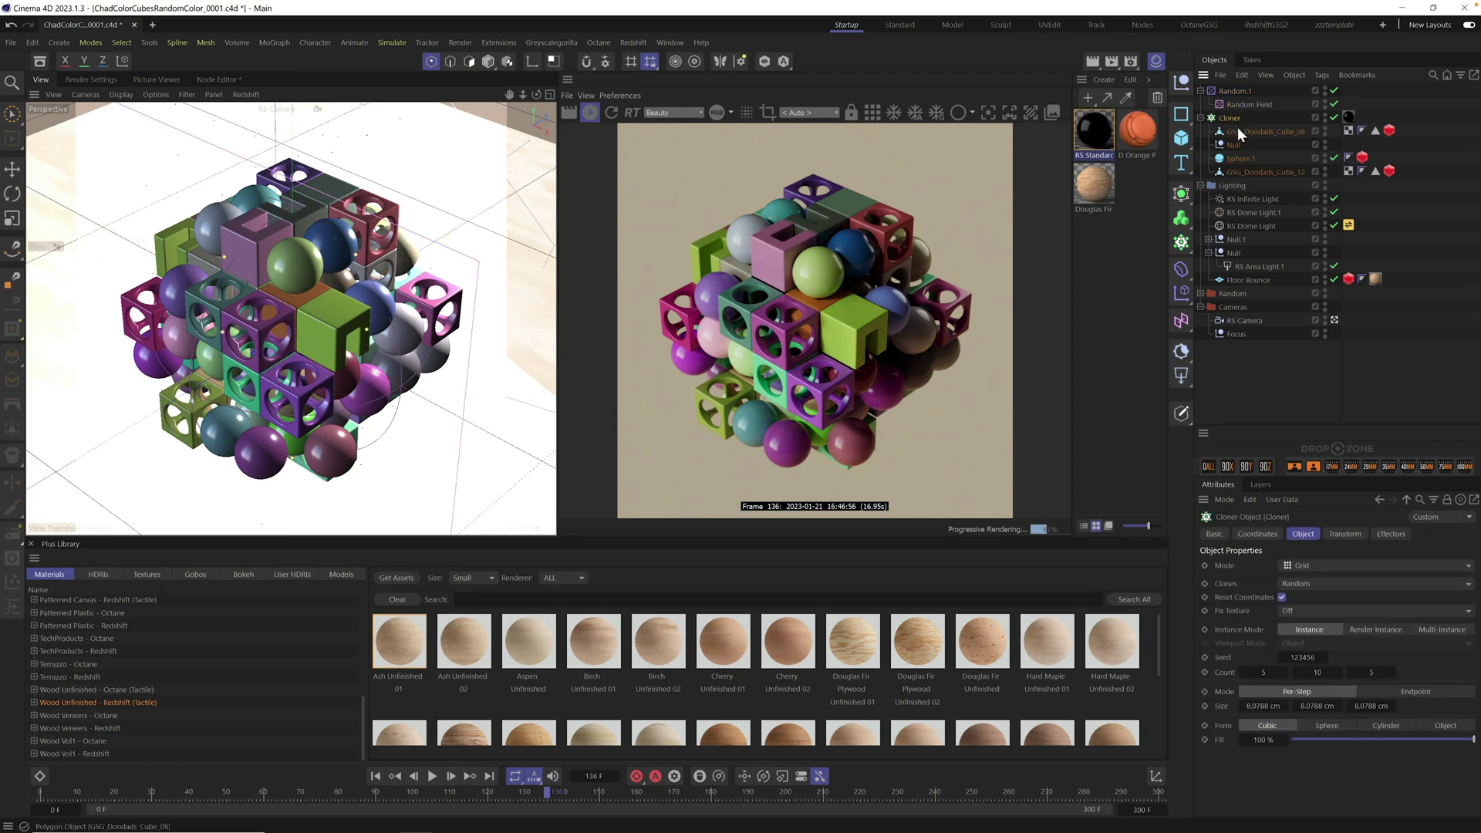
{"action": "left_click", "coordinate": [1437, 628]}
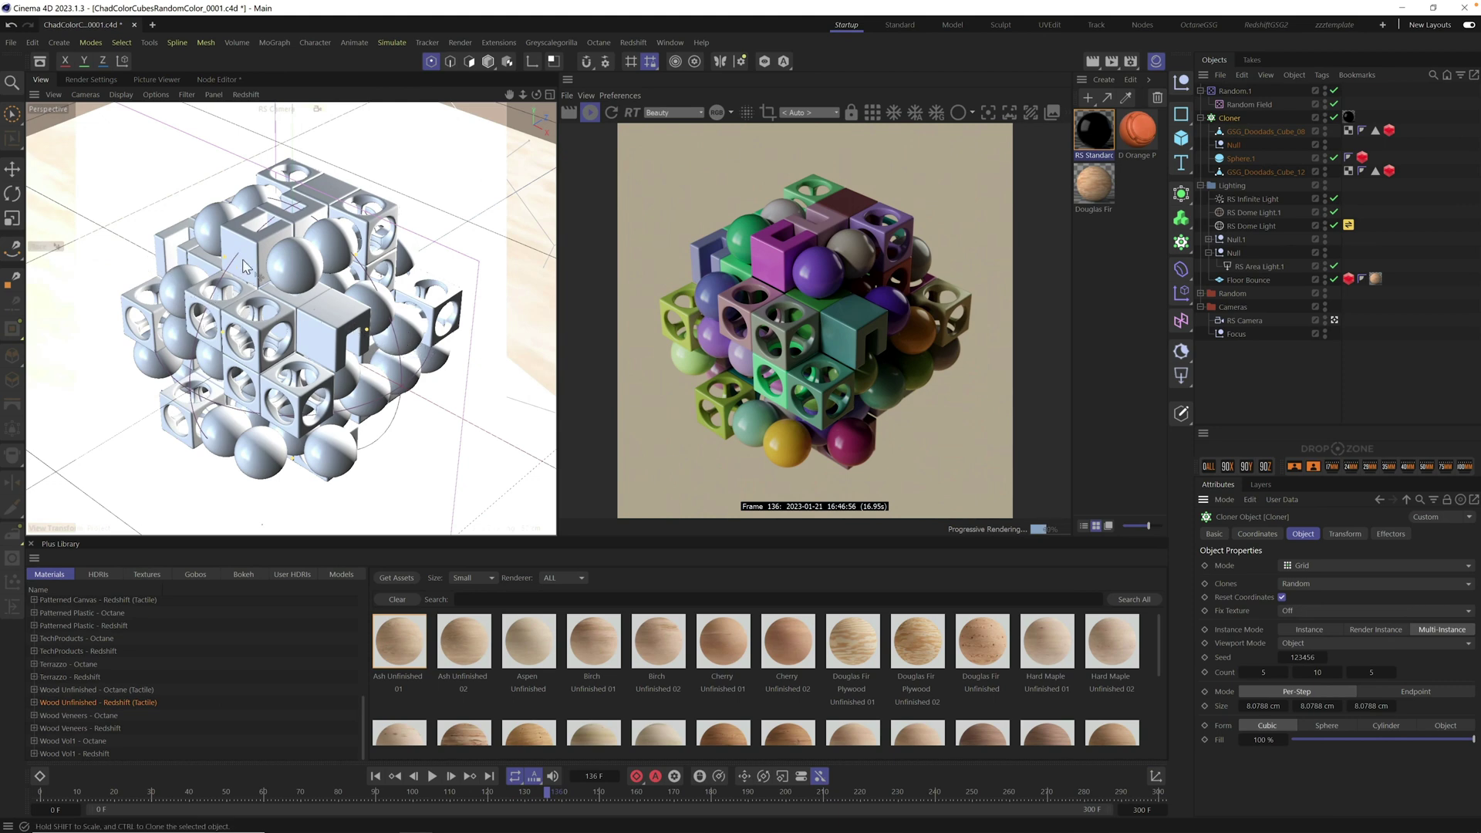
{"action": "key", "text": "shift+r"}
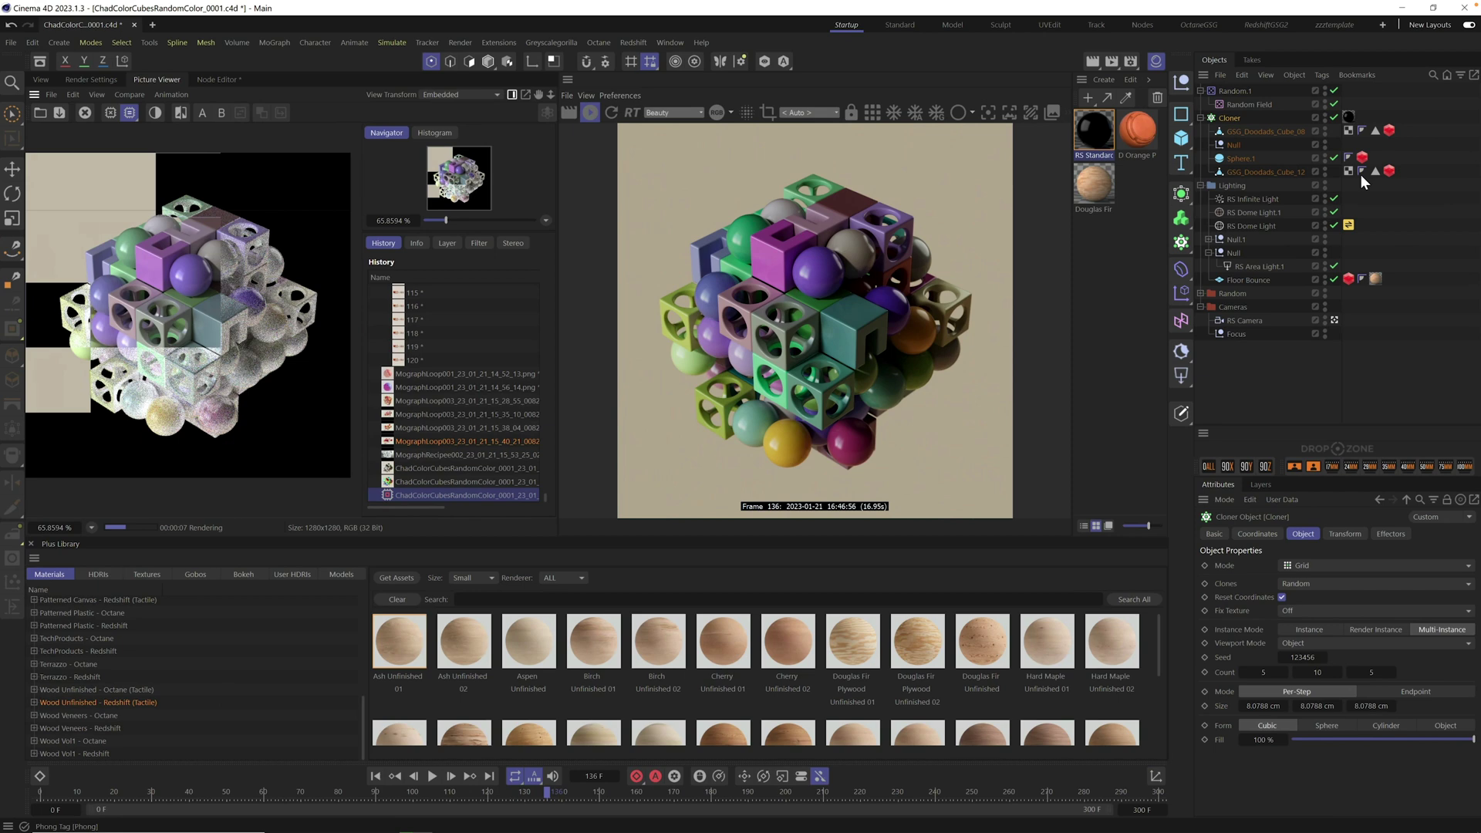
{"action": "left_click", "coordinate": [1104, 311]}
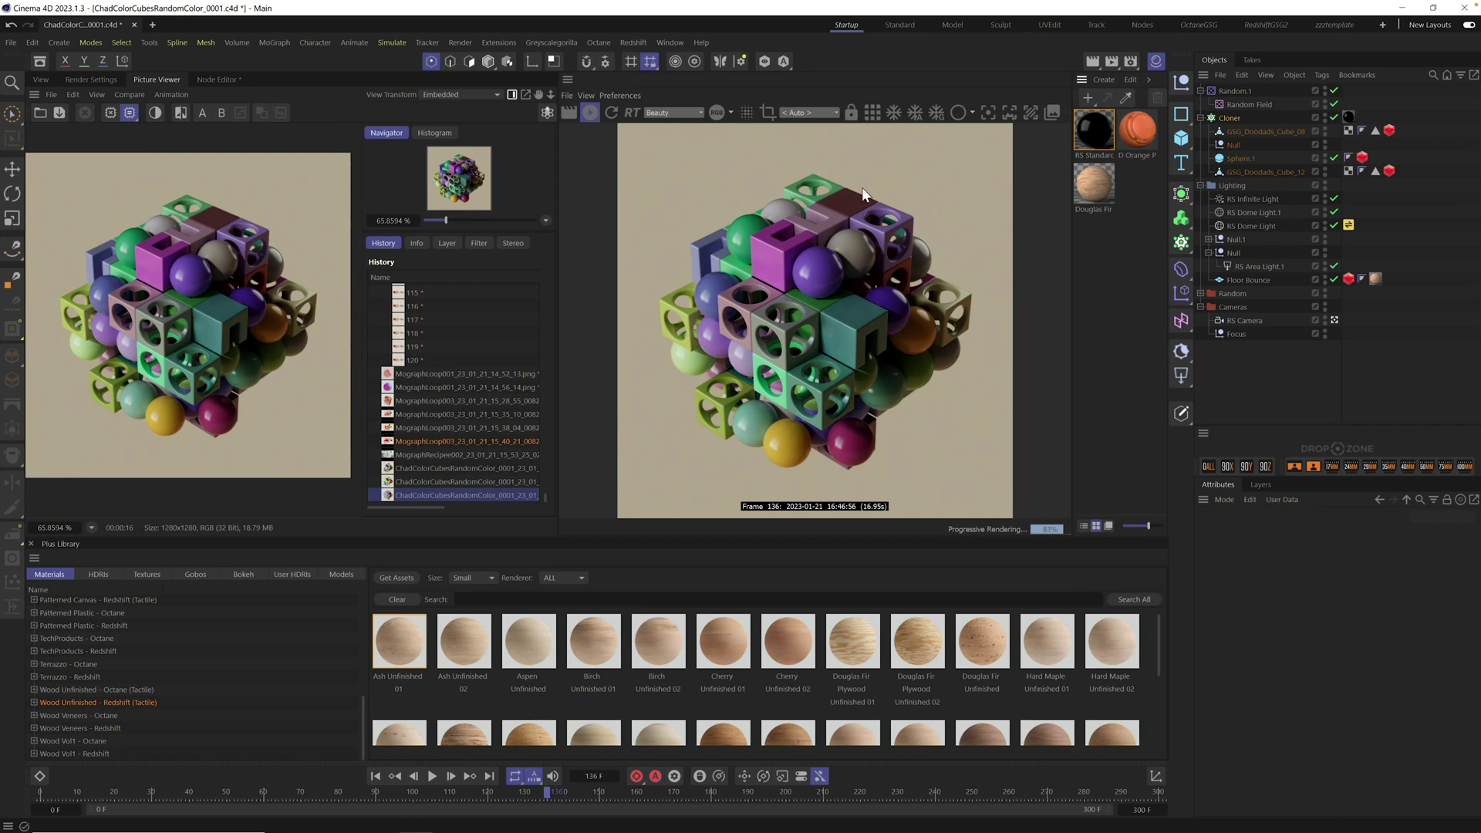
- Open the RS Standard material's node graph and move the Color User Data and Ramp nodes to make room between them
{"action": "left_click", "coordinate": [1095, 132]}
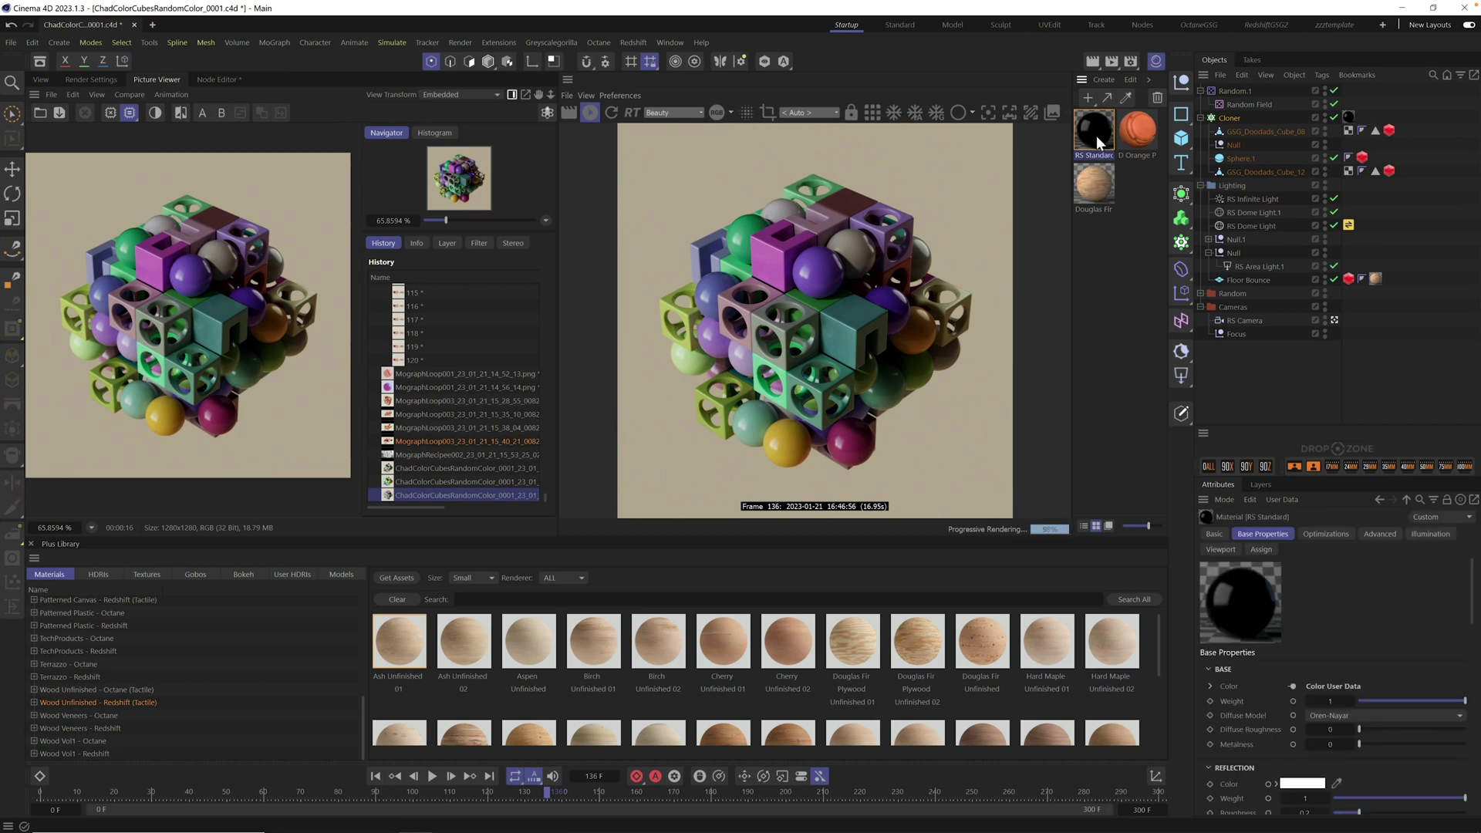
{"action": "double_click", "coordinate": [1095, 134]}
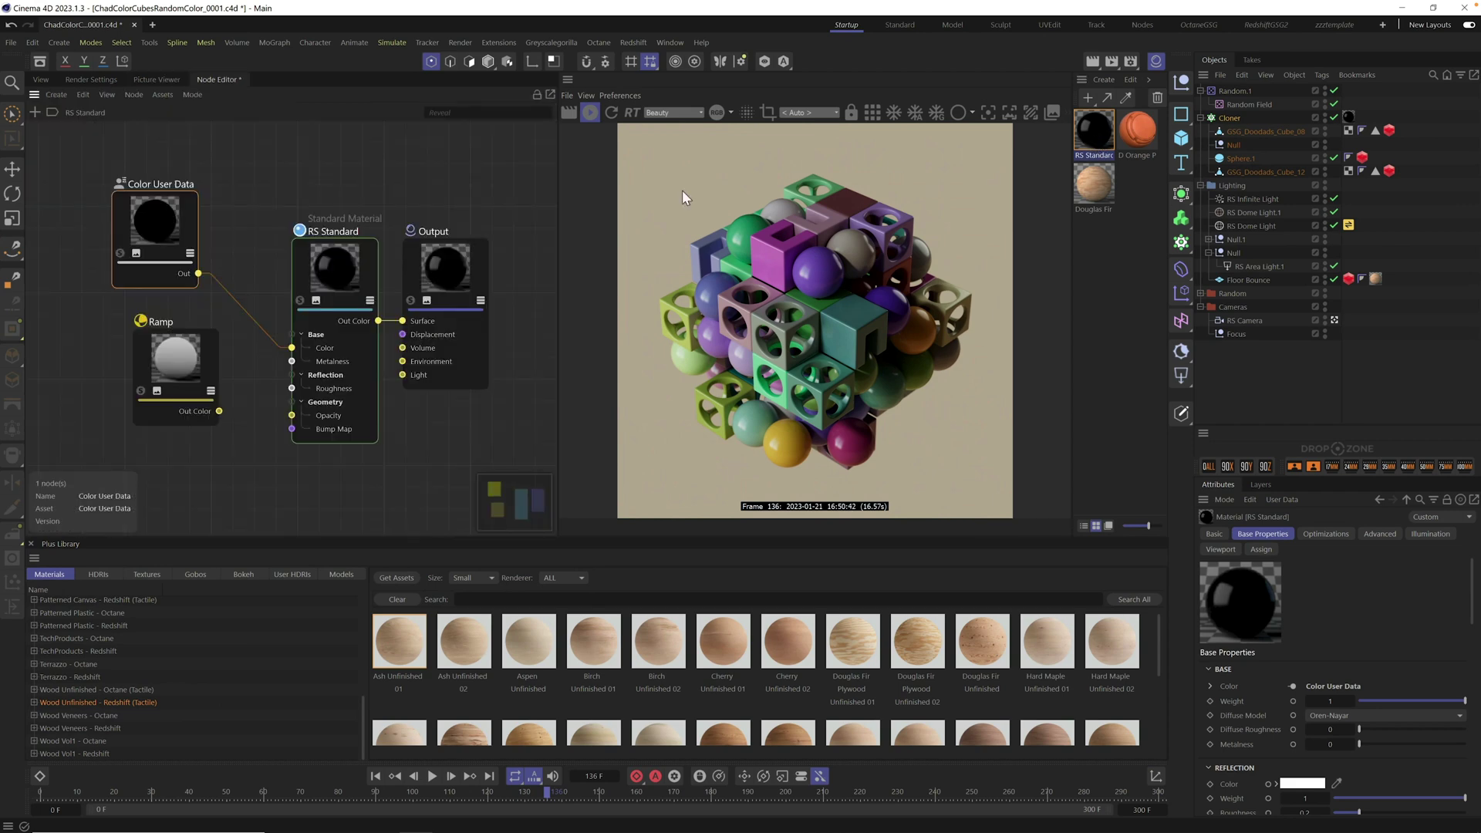
{"action": "left_click_drag", "start_coordinate": [145, 215], "coordinate": [121, 189]}
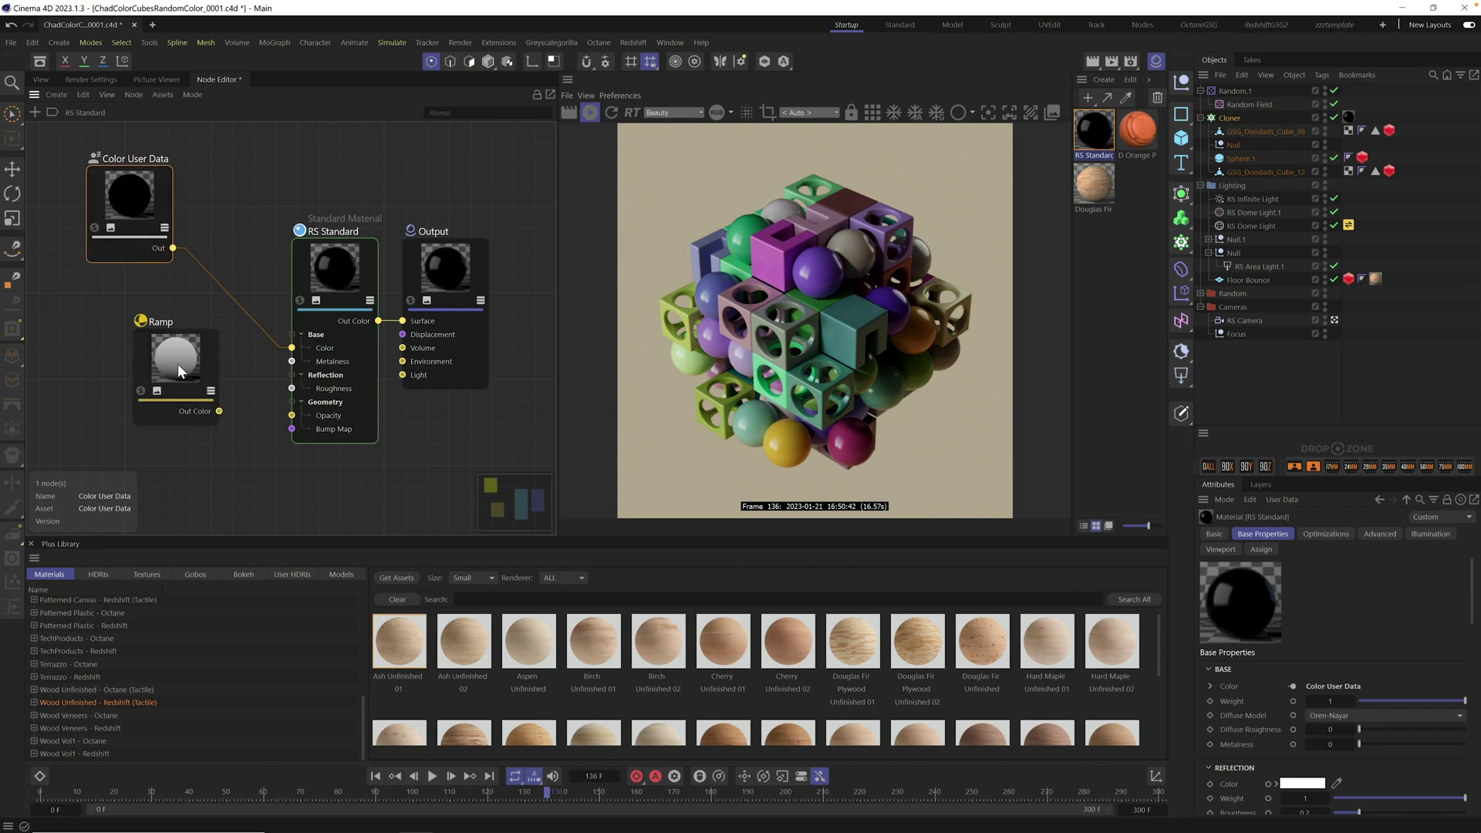
{"action": "left_click_drag", "start_coordinate": [185, 359], "coordinate": [192, 354]}
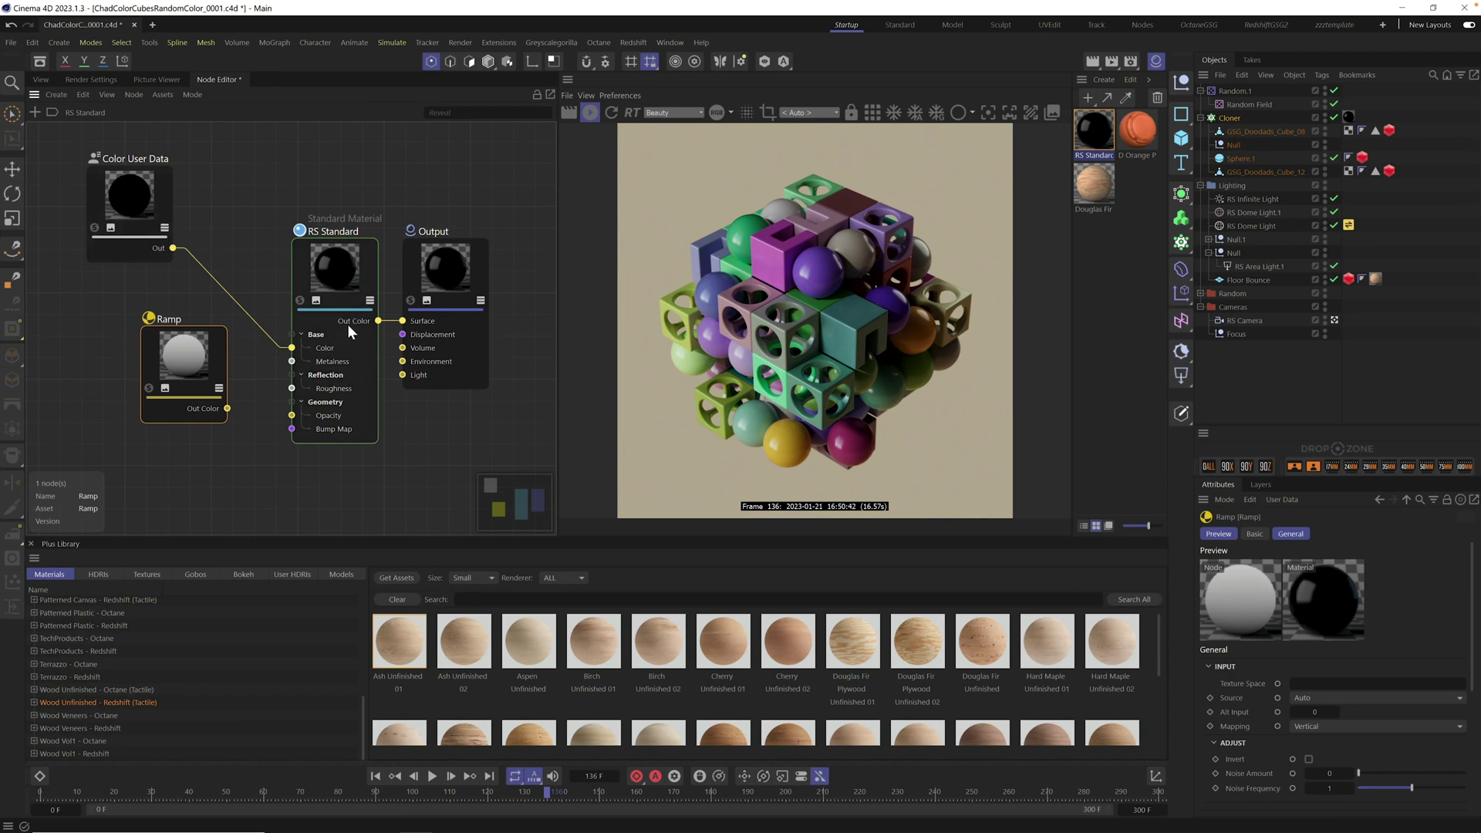
- Connect Color User Data to the Ramp's Alt Input and the Ramp's Out Color to RS Standard's base Color, and line up the nodes
{"action": "left_click_drag", "start_coordinate": [172, 247], "coordinate": [187, 359]}
{"action": "mouse_move", "coordinate": [206, 365]}
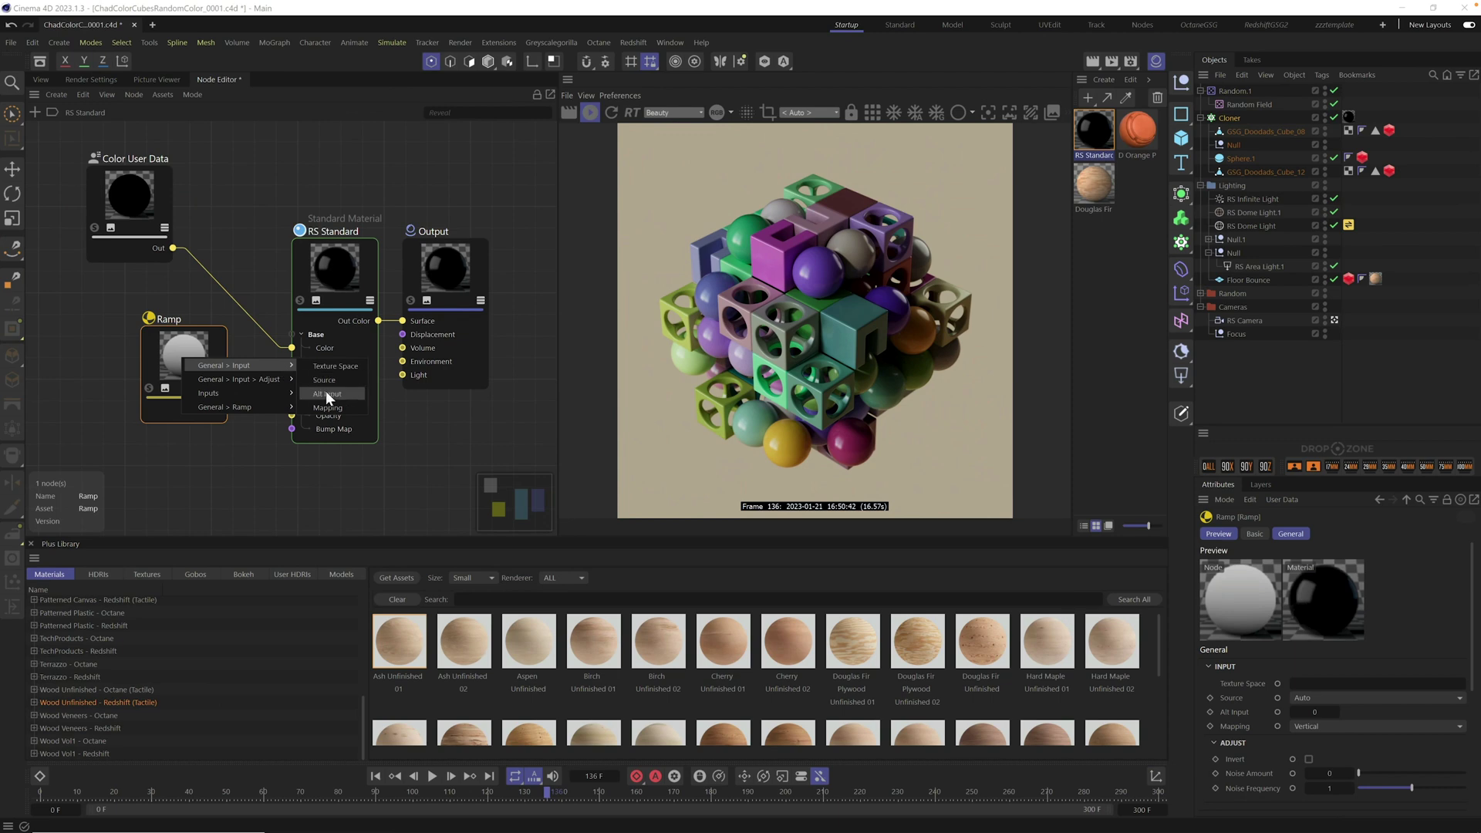
{"action": "left_click", "coordinate": [325, 393]}
{"action": "left_click_drag", "start_coordinate": [227, 408], "coordinate": [291, 348]}
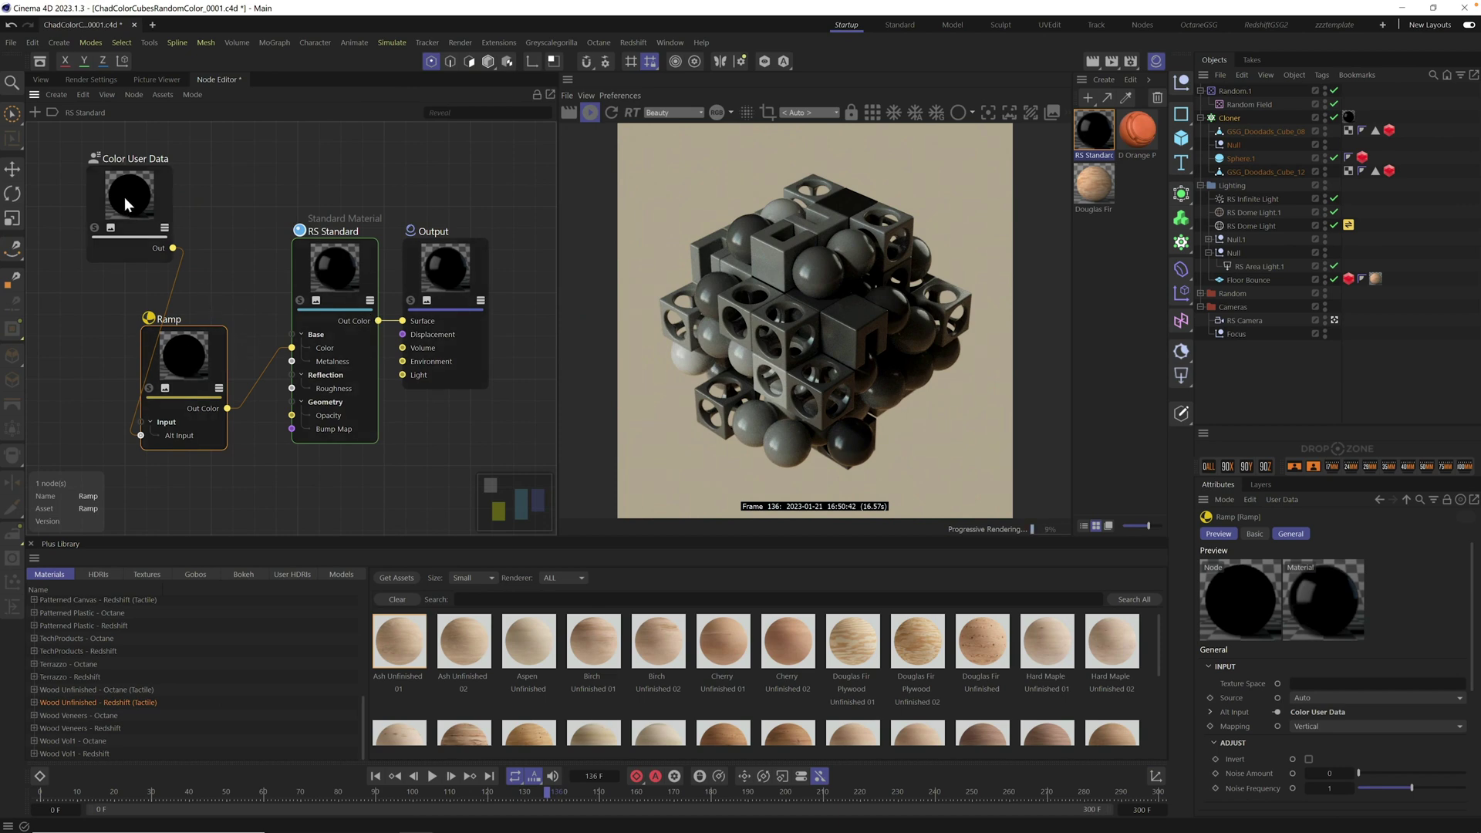
{"action": "left_click_drag", "start_coordinate": [119, 199], "coordinate": [77, 209]}
{"action": "left_click_drag", "start_coordinate": [191, 358], "coordinate": [210, 279]}
{"action": "scroll", "coordinate": [1473, 594], "scroll_direction": "down", "scroll_amount": 5}
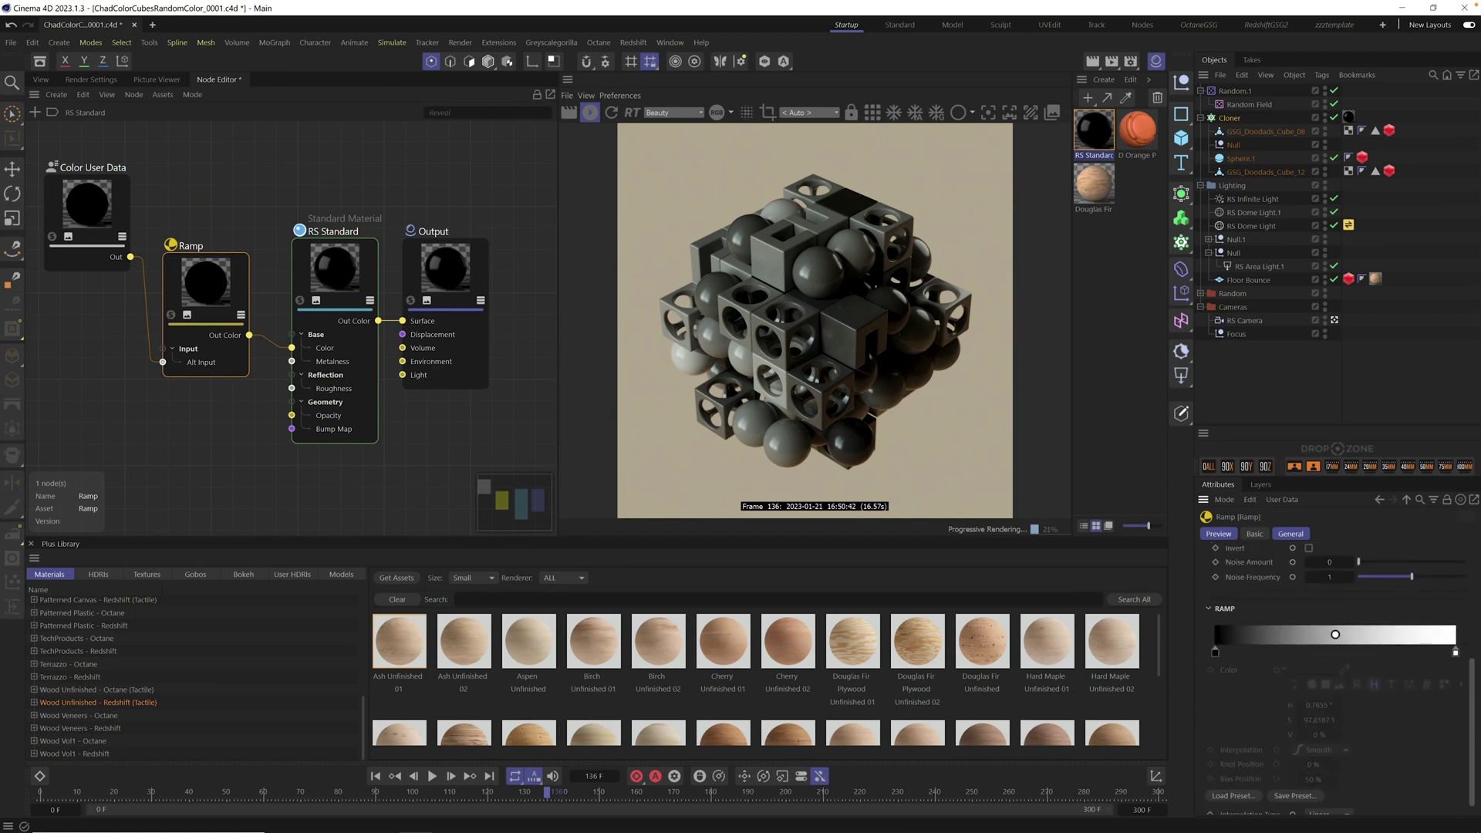
{"action": "scroll", "coordinate": [1266, 592], "scroll_direction": "up", "scroll_amount": 1}
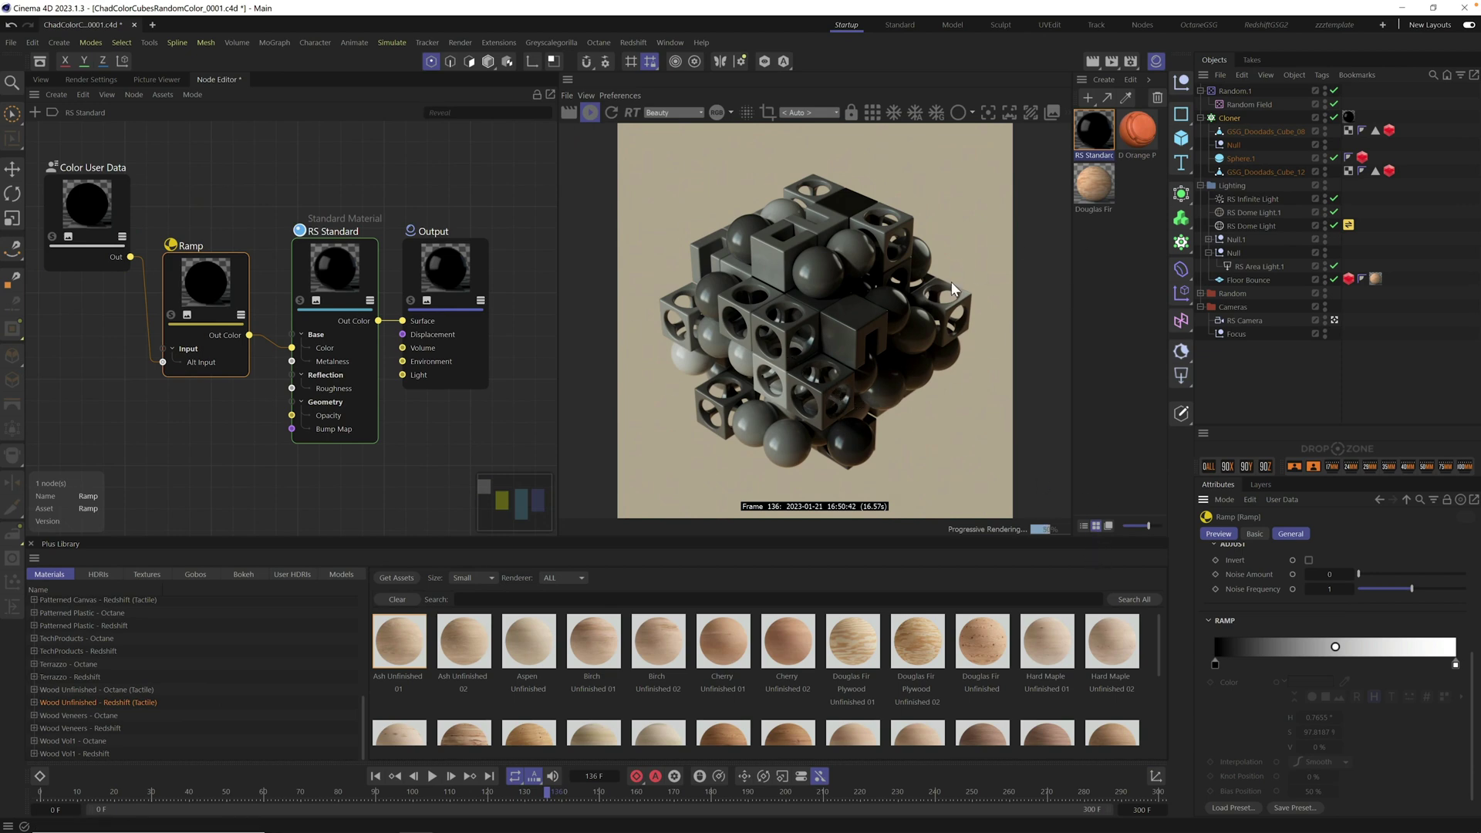
- Set the Random Field's seed to 123458 and return to the viewport
{"action": "left_click", "coordinate": [1247, 104]}
{"action": "left_click", "coordinate": [1386, 534]}
{"action": "left_click", "coordinate": [1347, 532]}
{"action": "left_click", "coordinate": [1300, 534]}
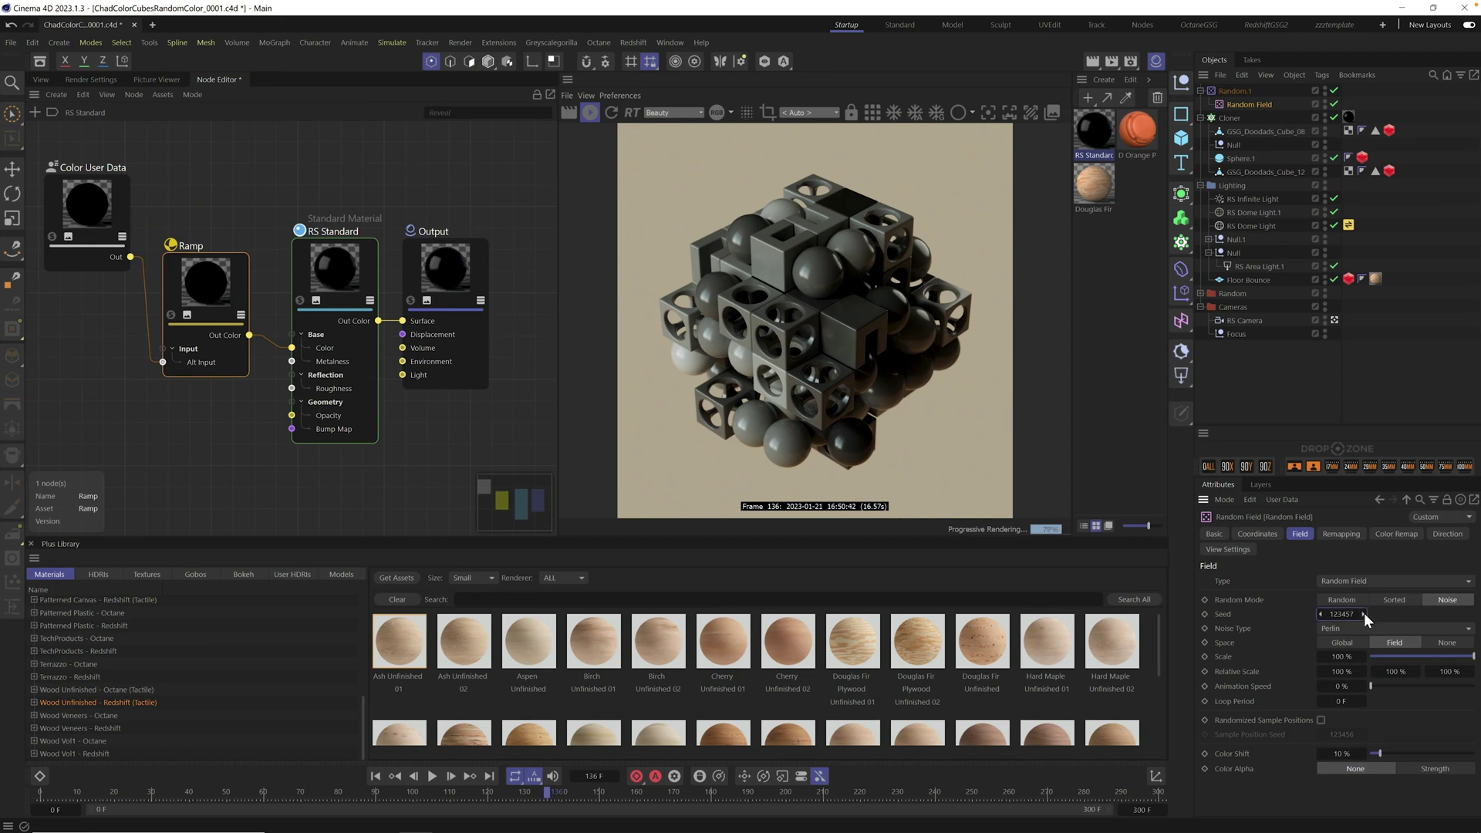
{"action": "left_click", "coordinate": [42, 79]}
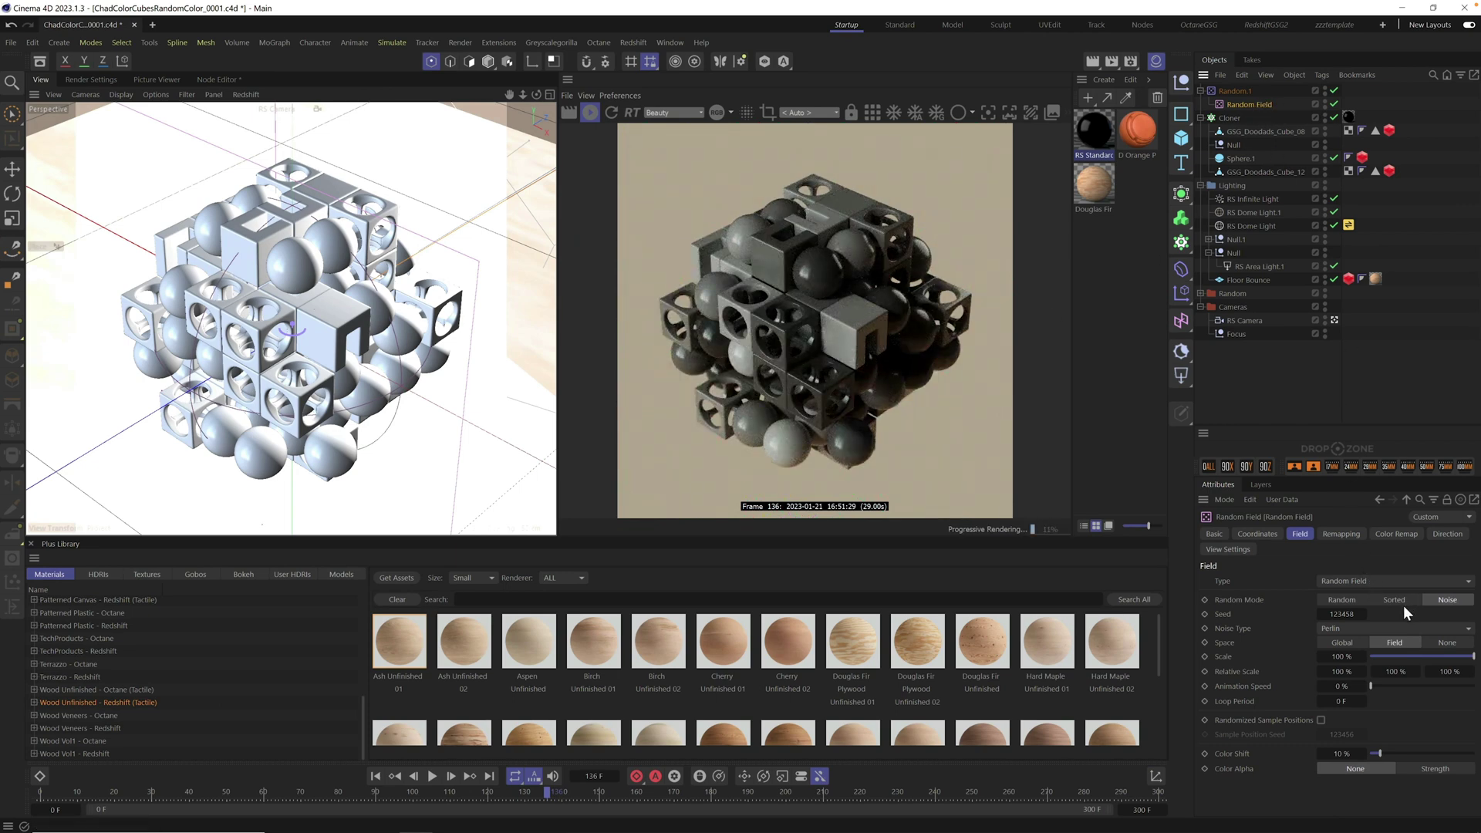
- Set the Random Field's color remap mode to Gradient and adjust the gradient's bias position to about 49.5%
{"action": "left_click", "coordinate": [1347, 532]}
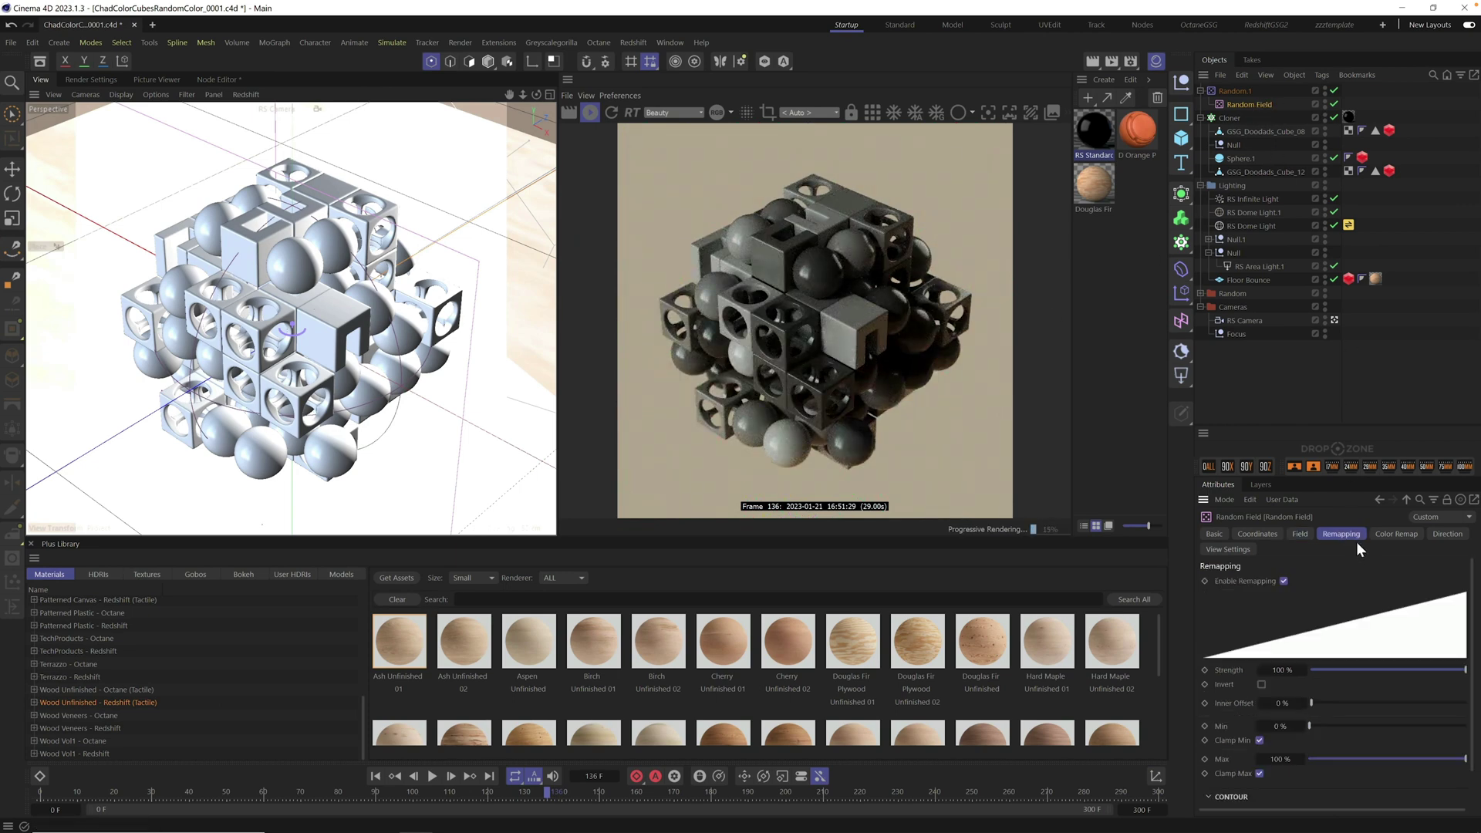
{"action": "left_click", "coordinate": [1394, 533]}
{"action": "left_click", "coordinate": [1297, 583]}
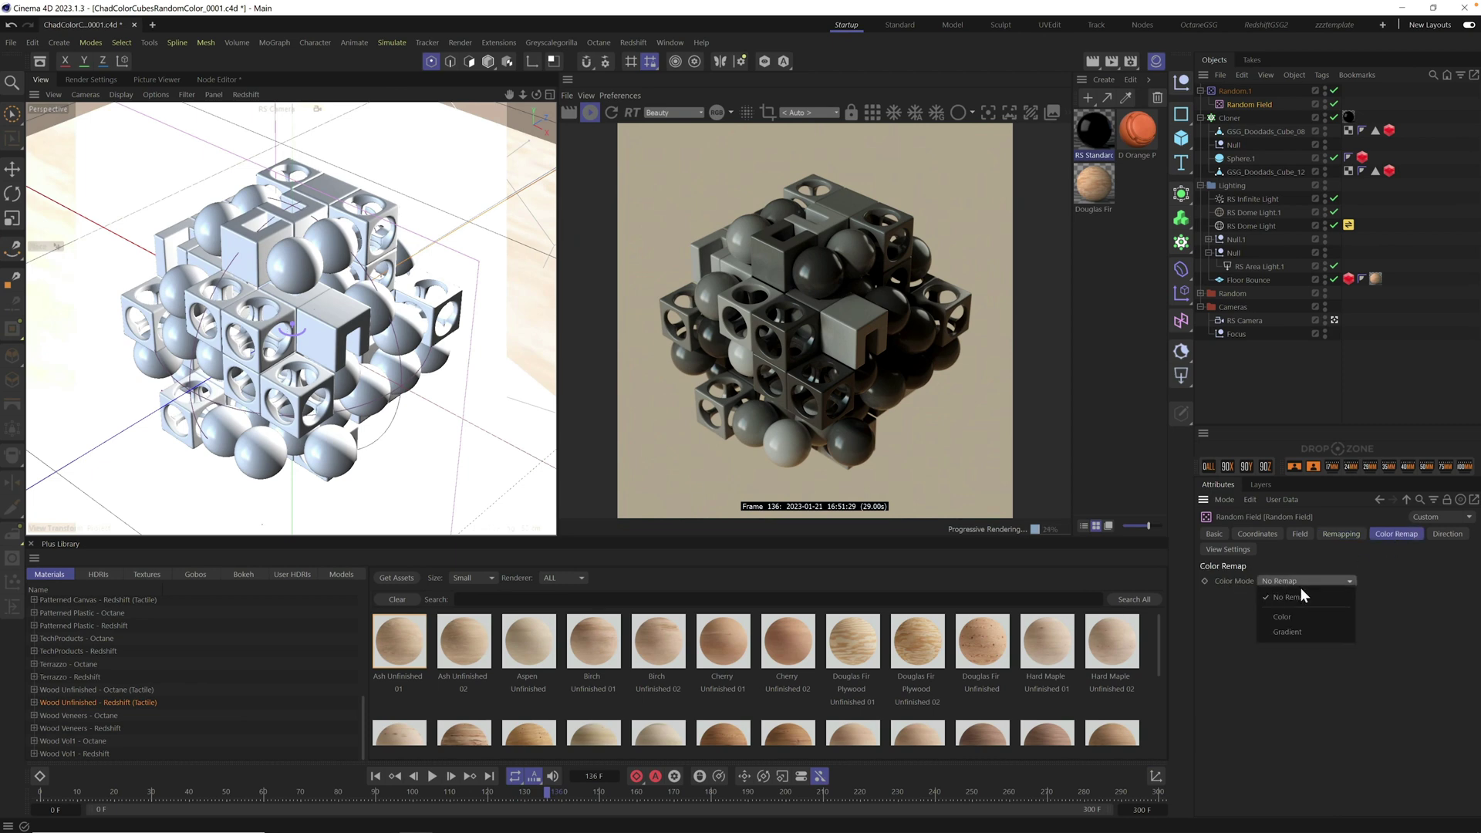
{"action": "left_click", "coordinate": [1302, 629]}
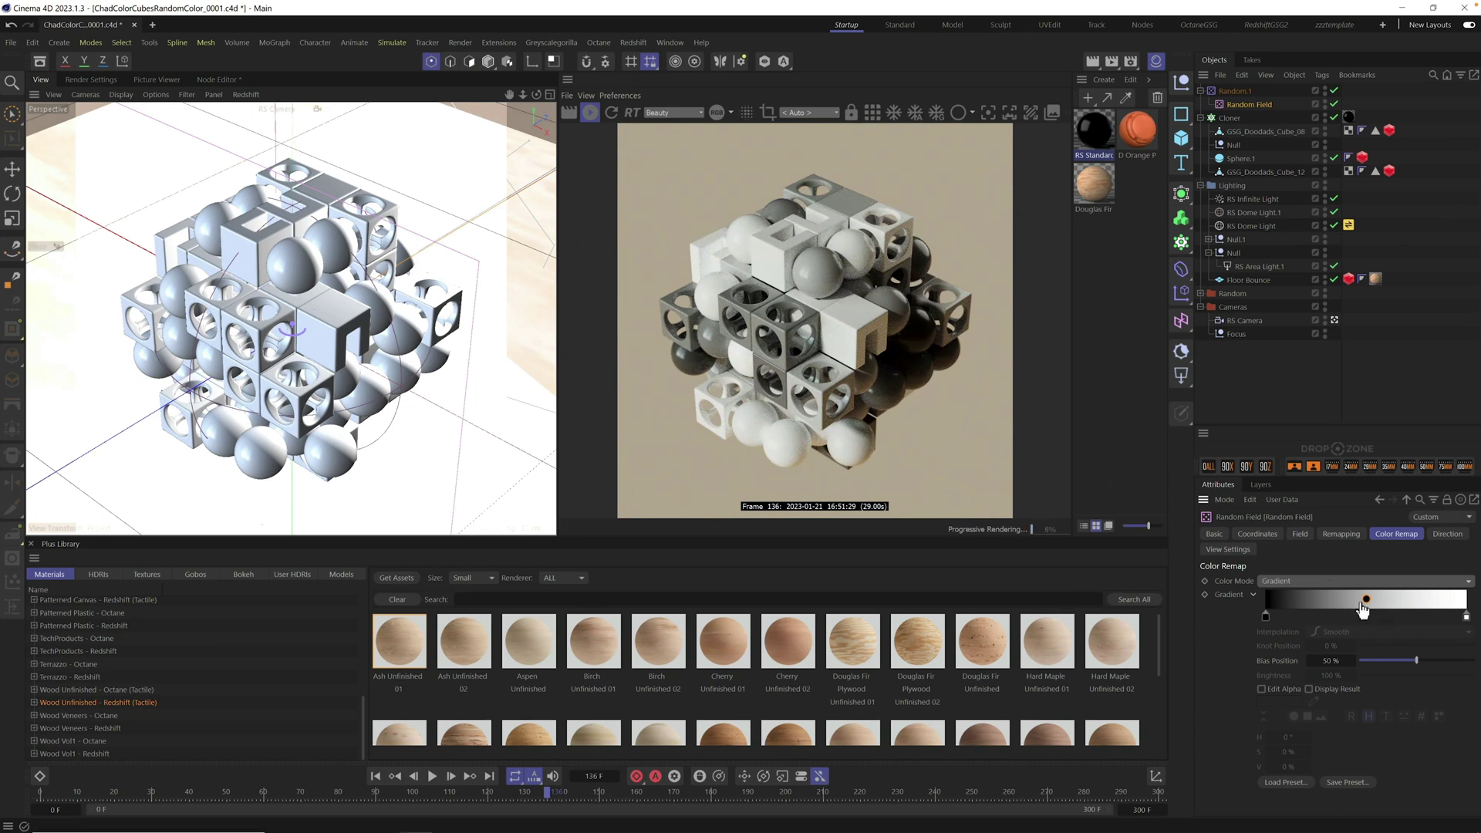
{"action": "left_click_drag", "start_coordinate": [1366, 599], "coordinate": [1363, 598]}
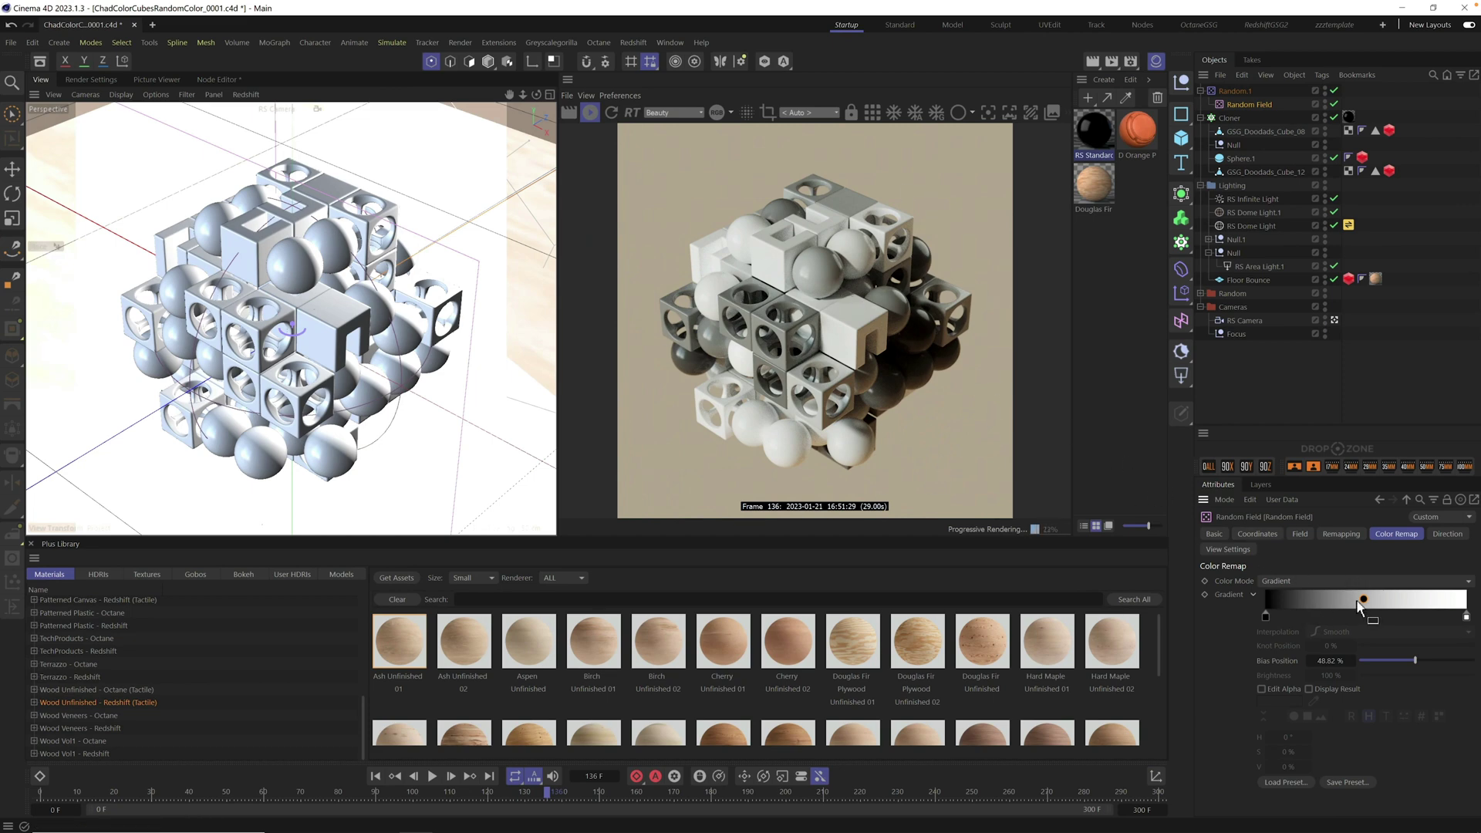
{"action": "mouse_move", "coordinate": [1362, 600]}
{"action": "left_mouse_down"}
{"action": "mouse_move", "coordinate": [1315, 607]}
{"action": "mouse_move", "coordinate": [1392, 609]}
{"action": "mouse_move", "coordinate": [1341, 612]}
{"action": "mouse_move", "coordinate": [1380, 609]}
{"action": "mouse_move", "coordinate": [1365, 609]}
{"action": "left_mouse_up"}
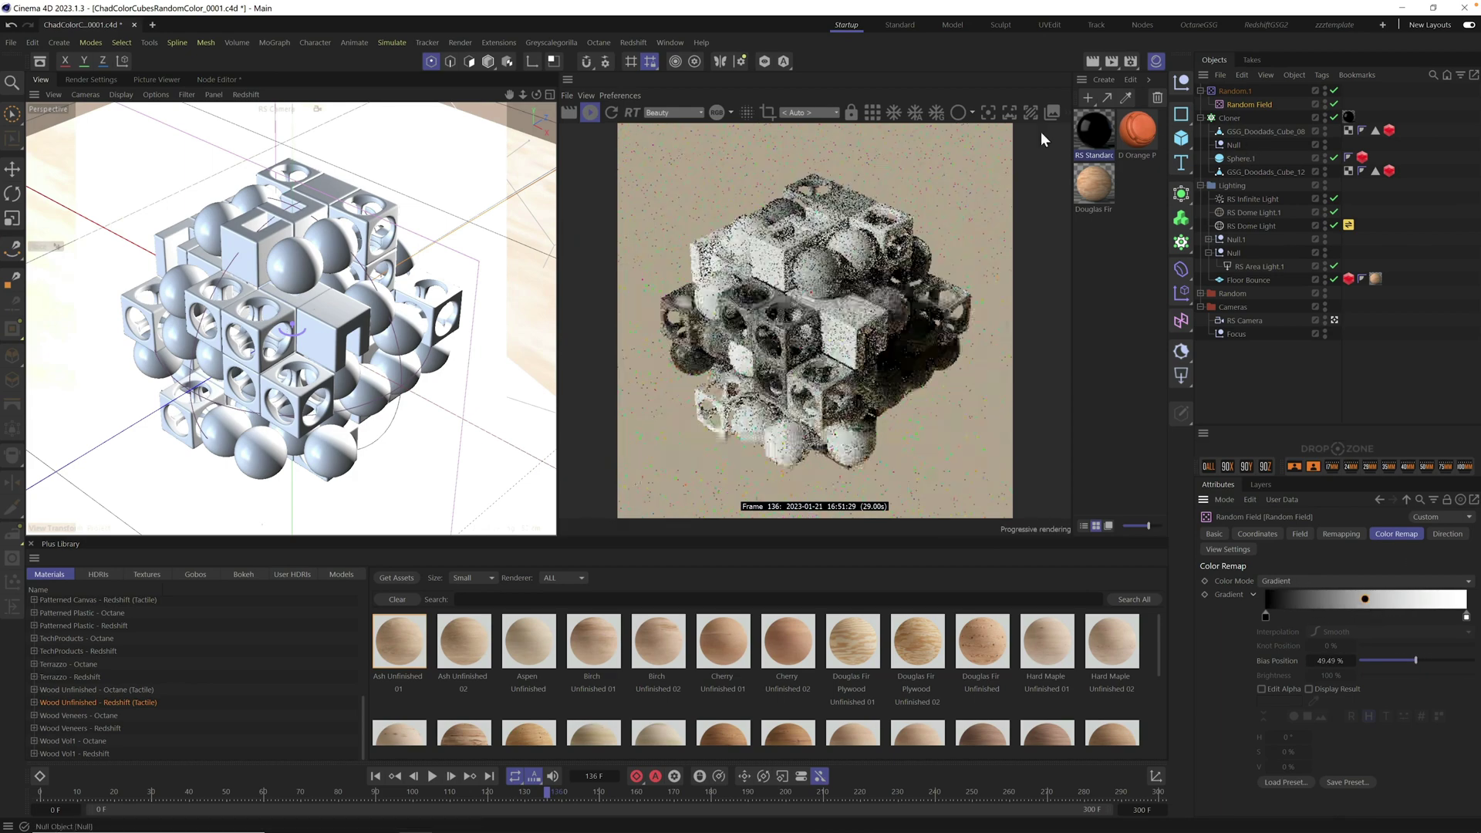
- Reopen the RS Standard node graph and set the Ramp node's first gradient knot to red with a brightness of 83%
{"action": "double_click", "coordinate": [1094, 132]}
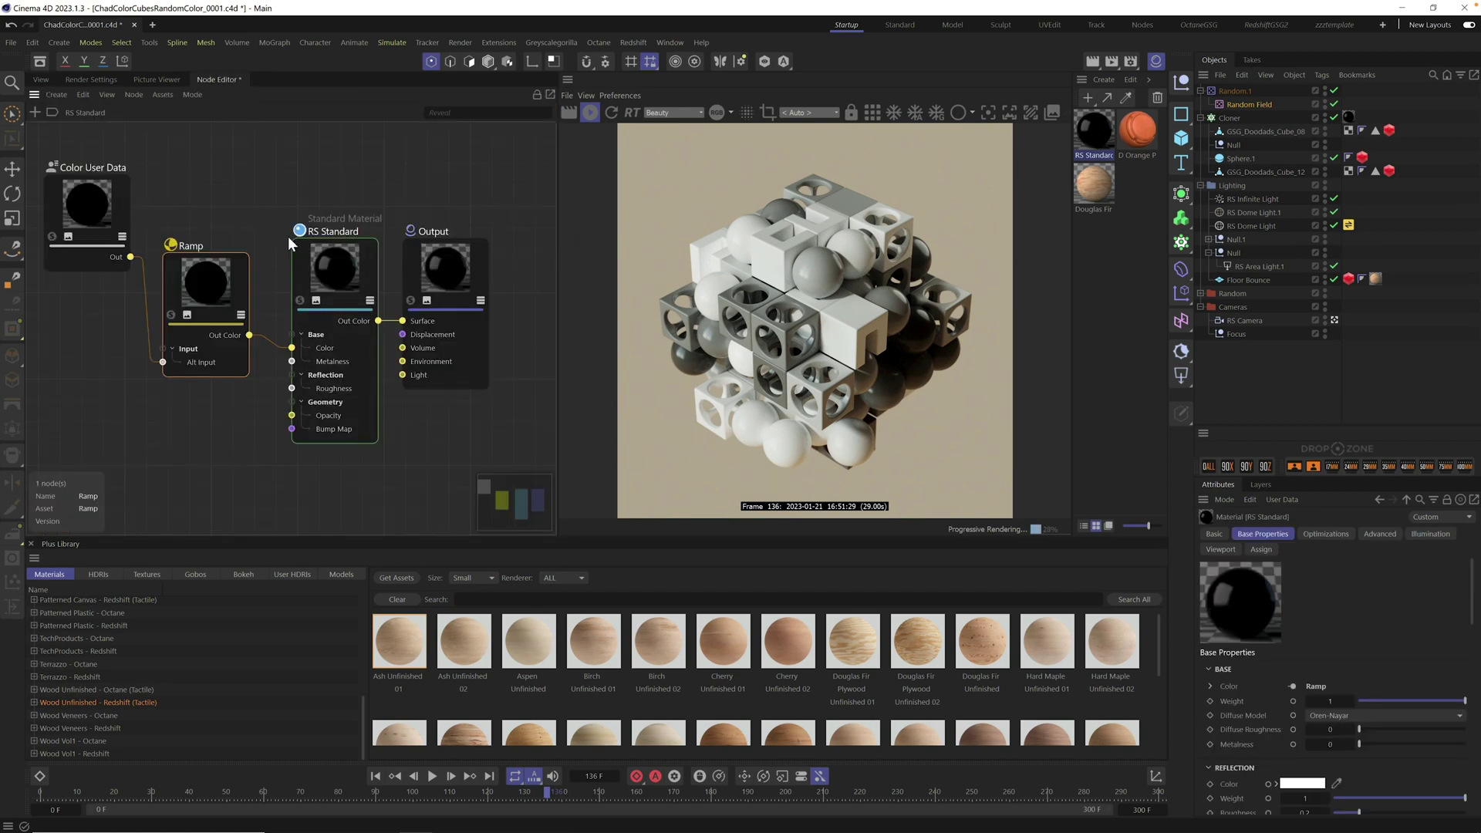
{"action": "left_click", "coordinate": [218, 223]}
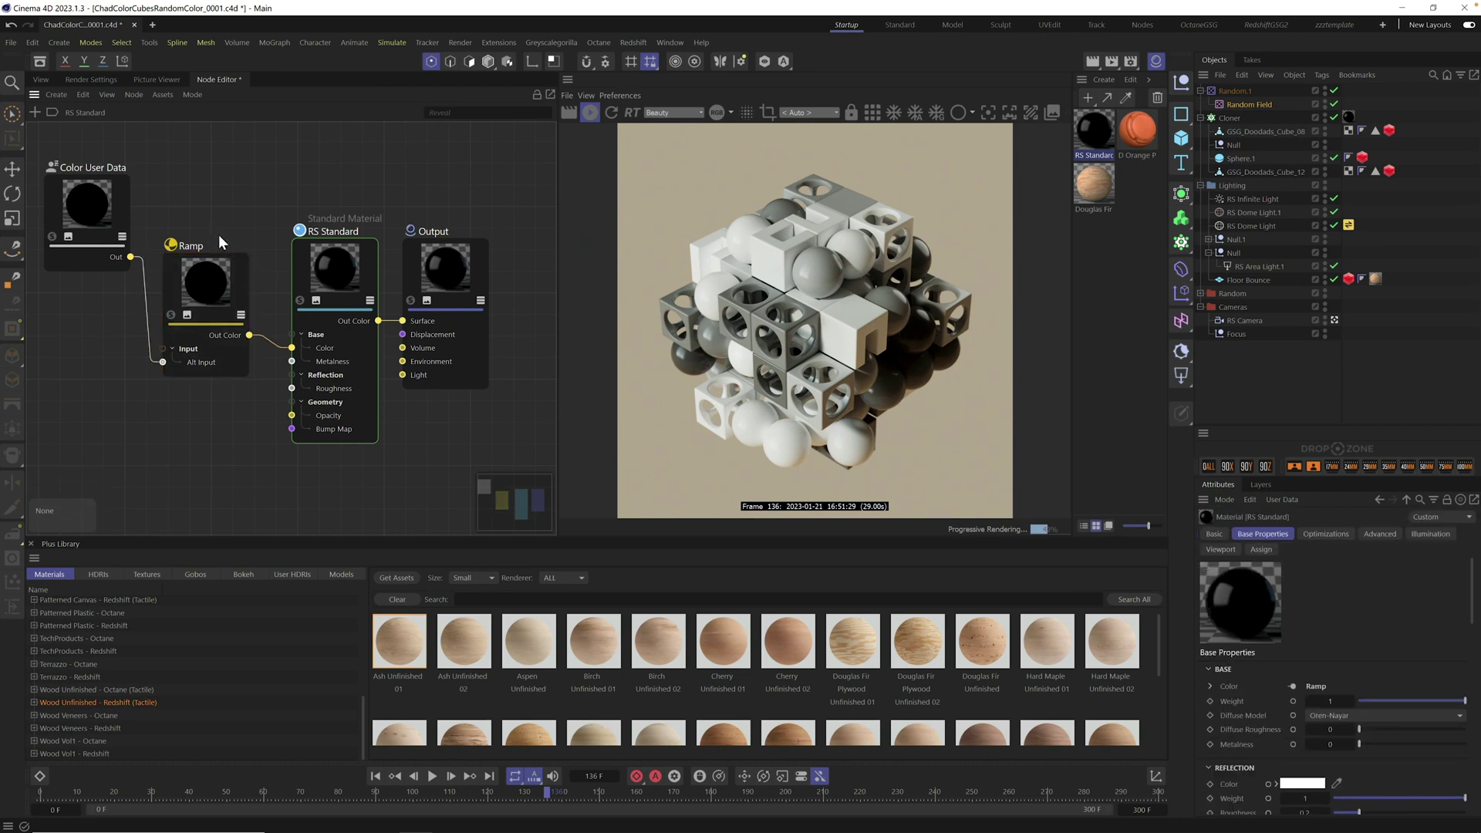
{"action": "left_click", "coordinate": [212, 274]}
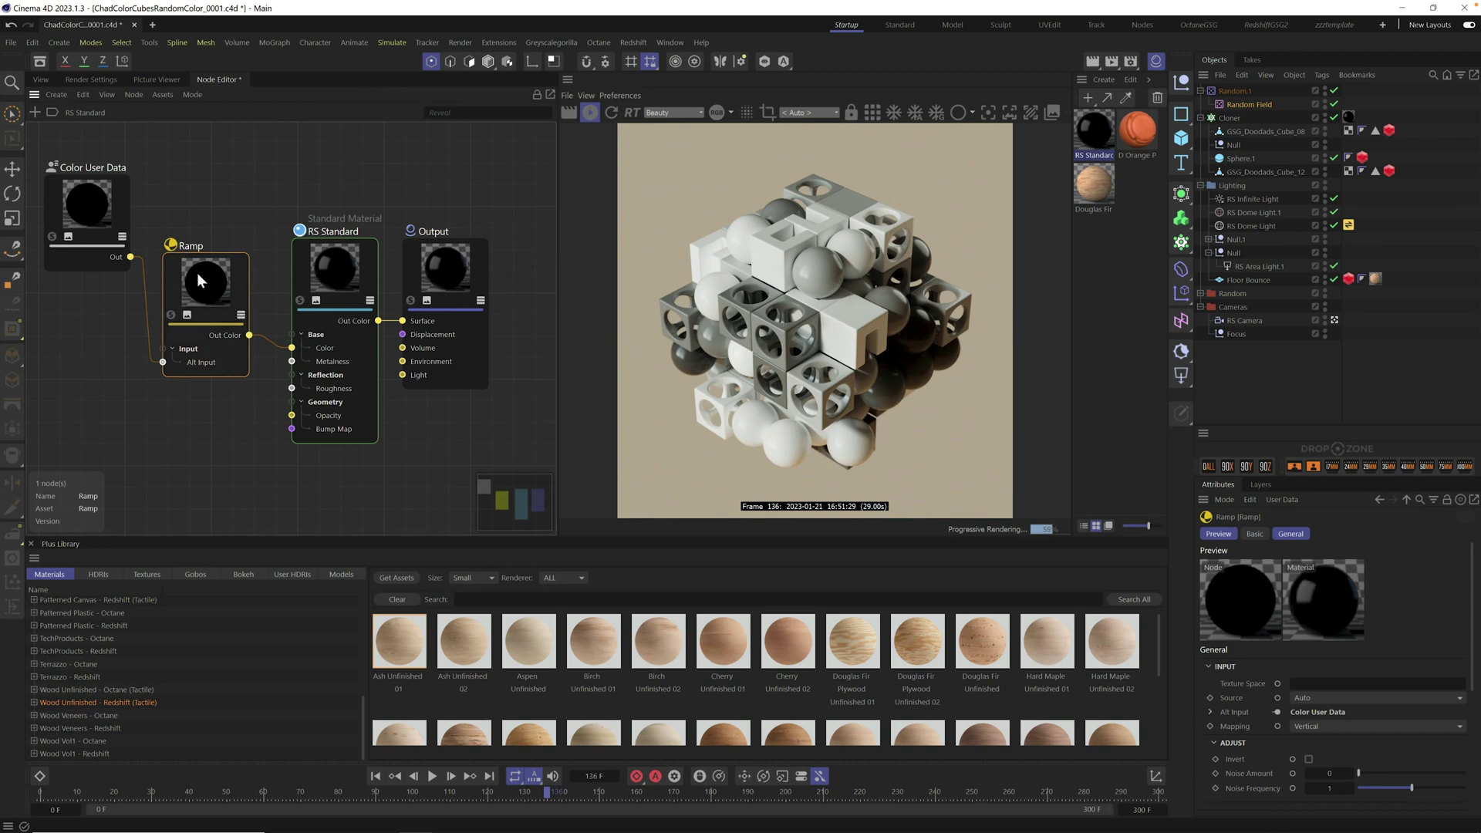
{"action": "left_click_drag", "start_coordinate": [1474, 621], "coordinate": [1475, 771]}
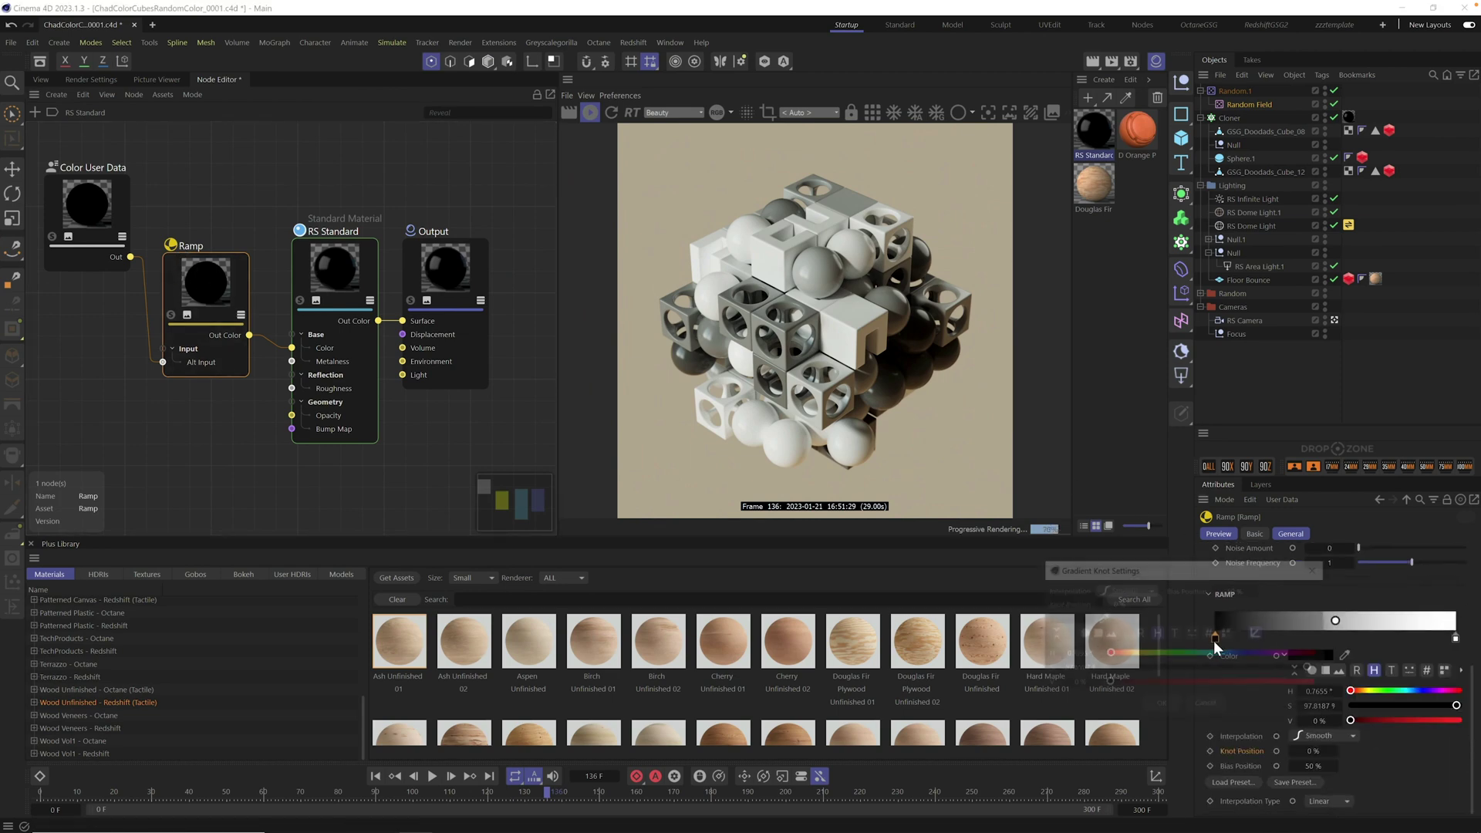
{"action": "left_click_drag", "start_coordinate": [1253, 681], "coordinate": [1279, 683]}
{"action": "left_click", "coordinate": [1167, 703]}
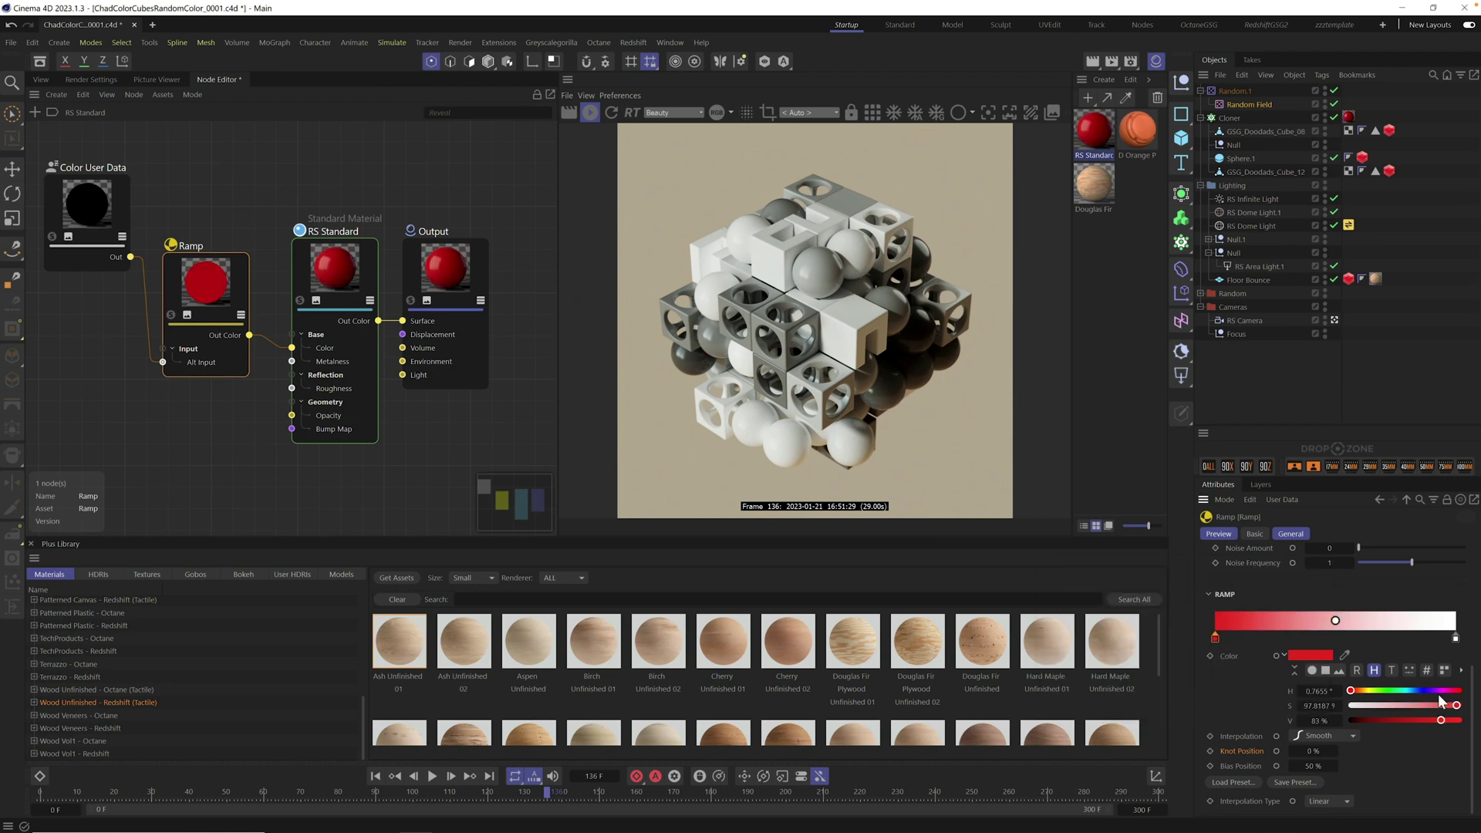
- Set the Ramp's last gradient knot to magenta with hue 311°, saturation 92% and brightness 92%
{"action": "double_click", "coordinate": [1454, 640]}
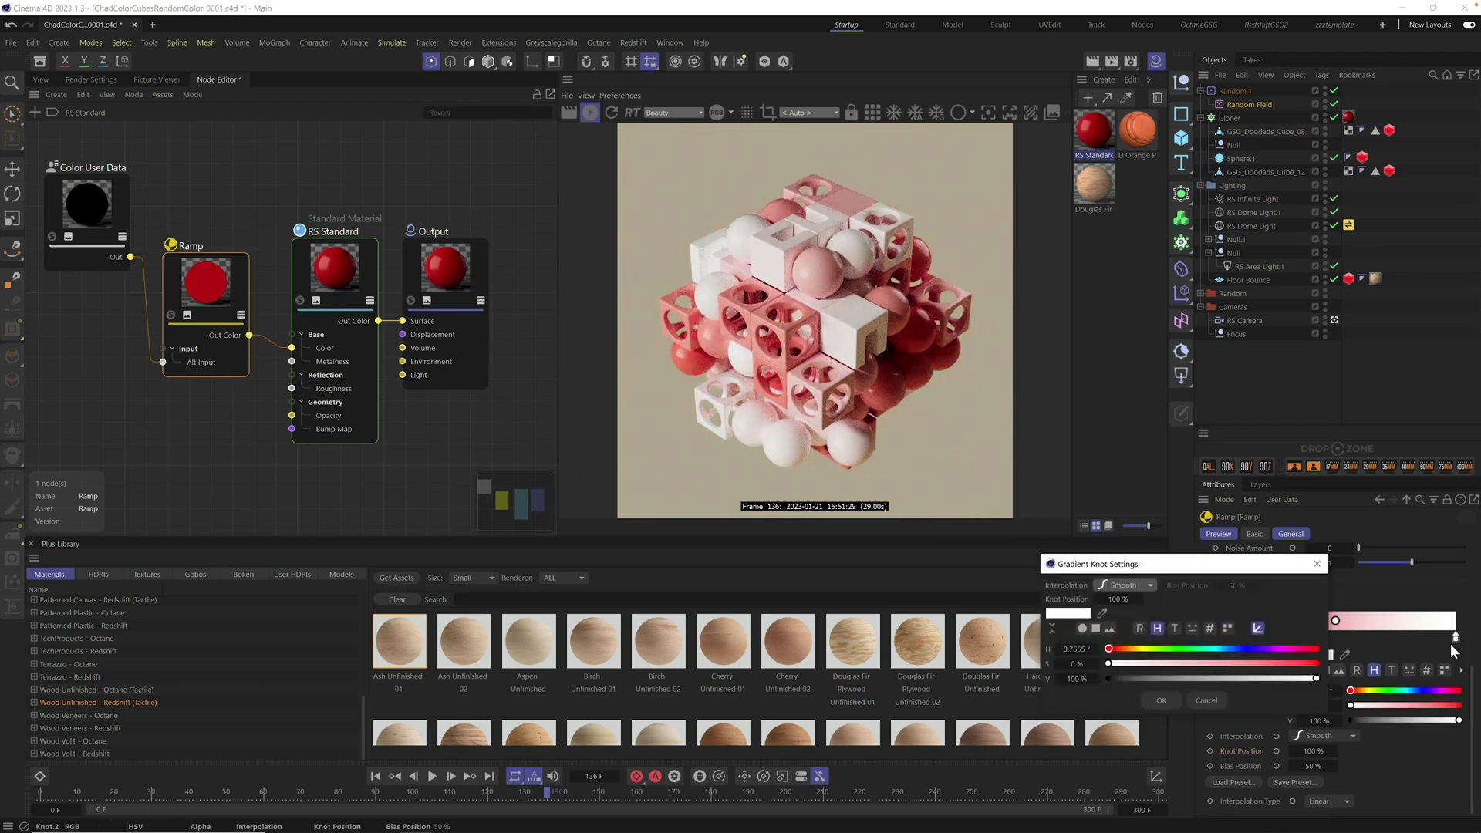
{"action": "left_click", "coordinate": [1288, 649]}
{"action": "left_click_drag", "start_coordinate": [1280, 679], "coordinate": [1301, 678]}
{"action": "left_click", "coordinate": [1299, 663]}
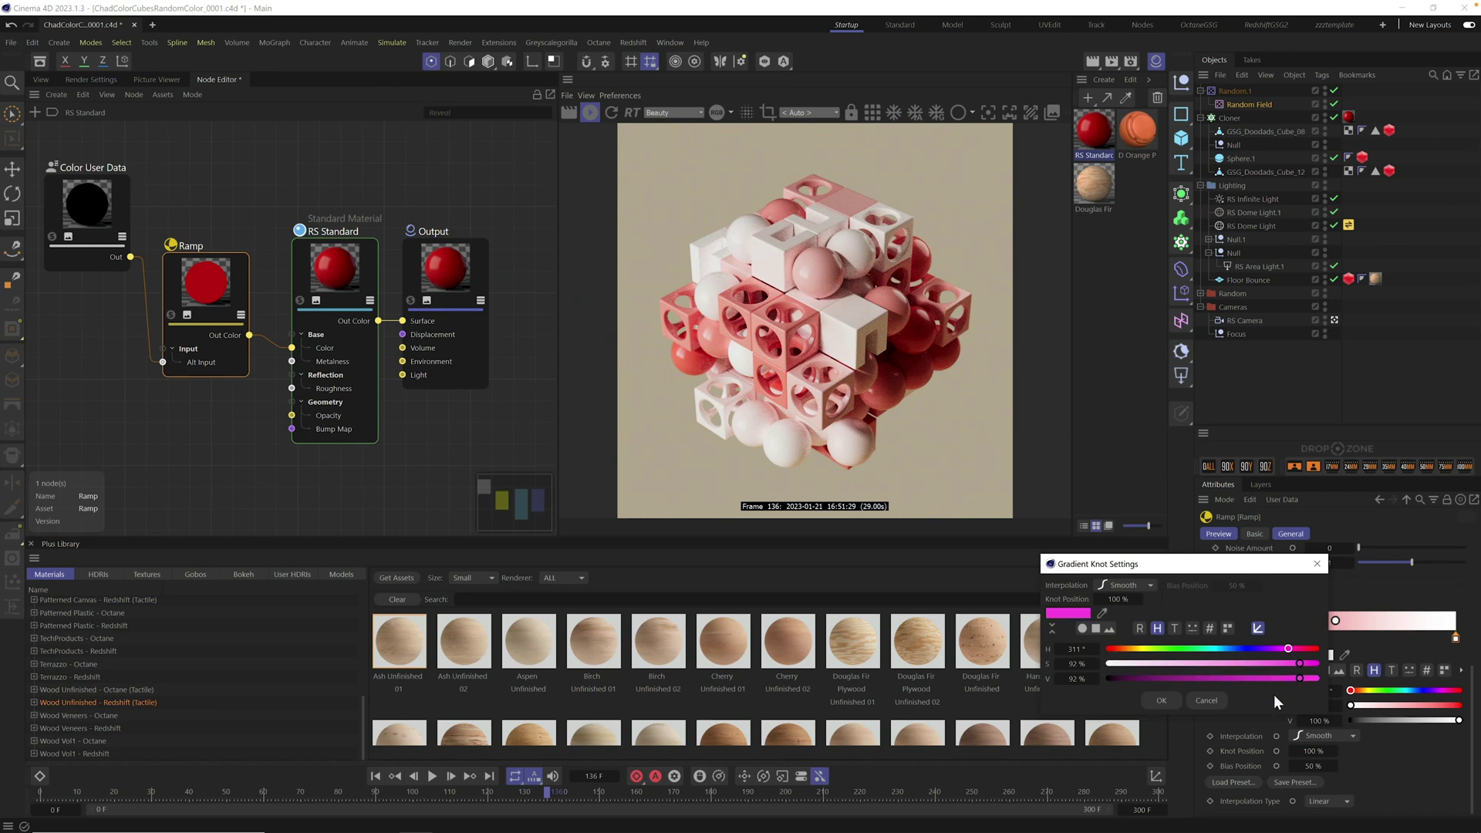
{"action": "left_click", "coordinate": [1168, 700]}
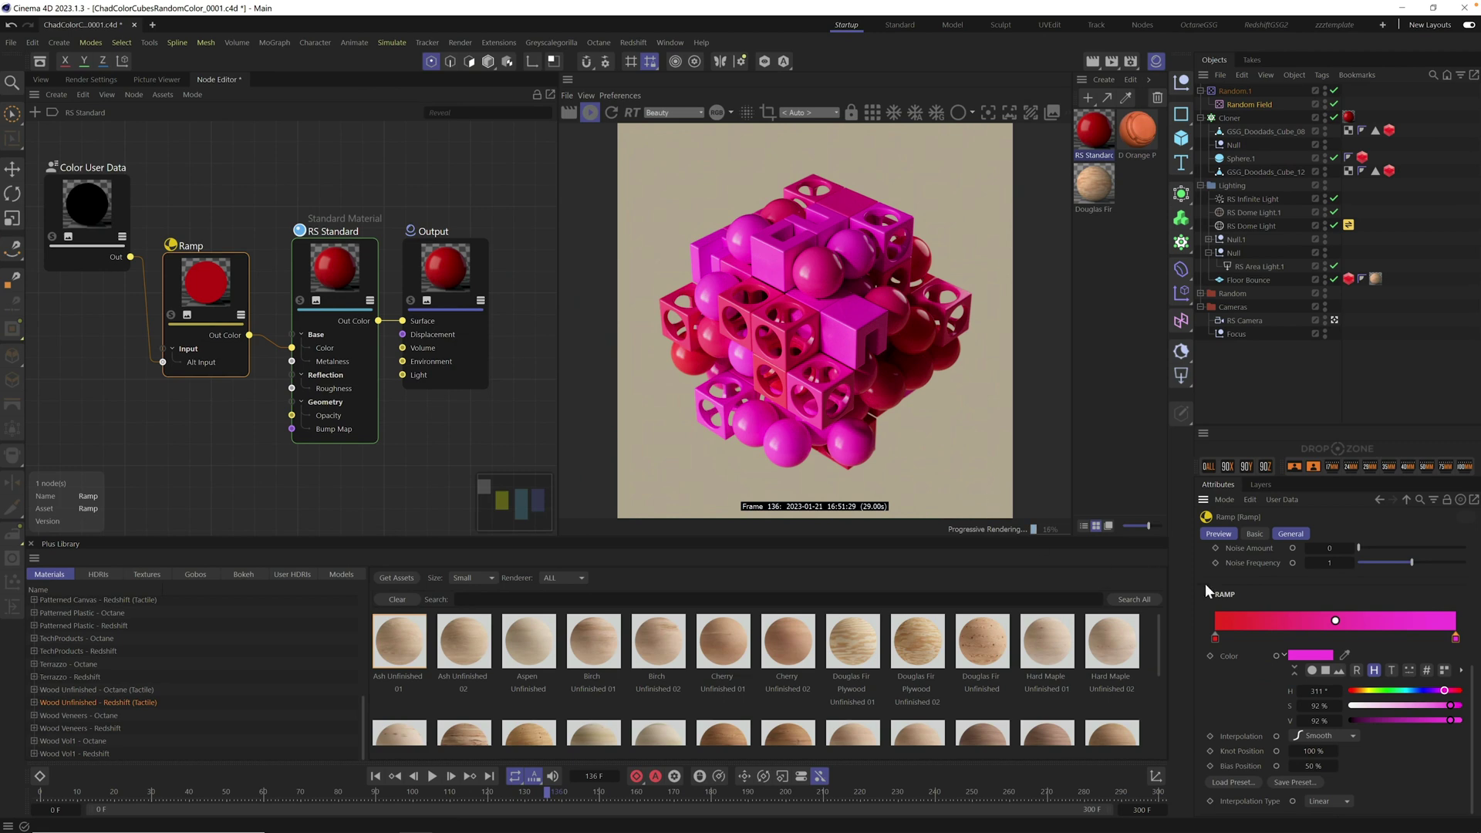
- Load the MSMC color ramp preset with off-white, red, orange and green bands into the Ramp node
{"action": "left_click", "coordinate": [1231, 781]}
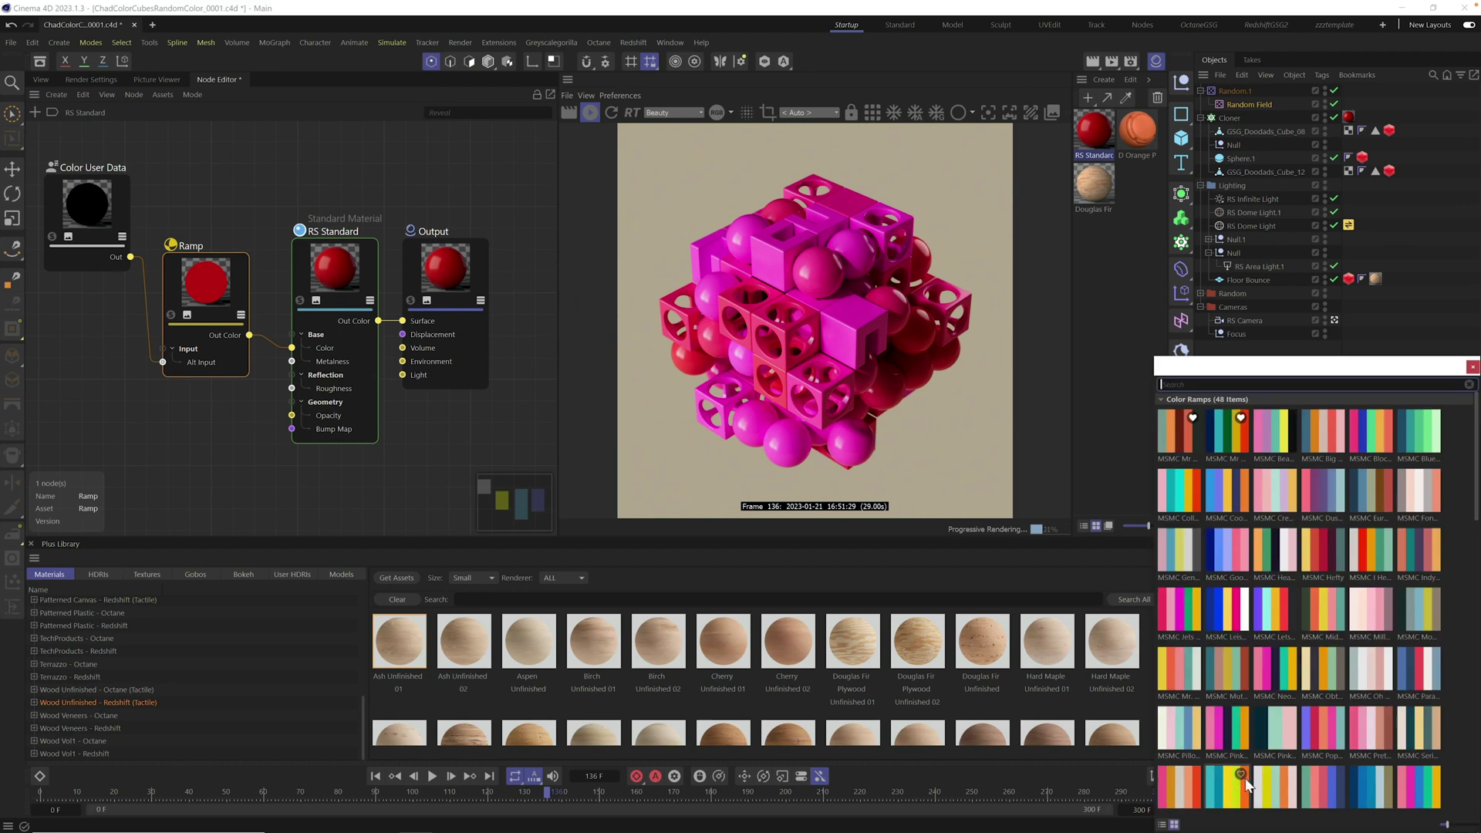
{"action": "left_click_drag", "start_coordinate": [1291, 369], "coordinate": [1248, 265]}
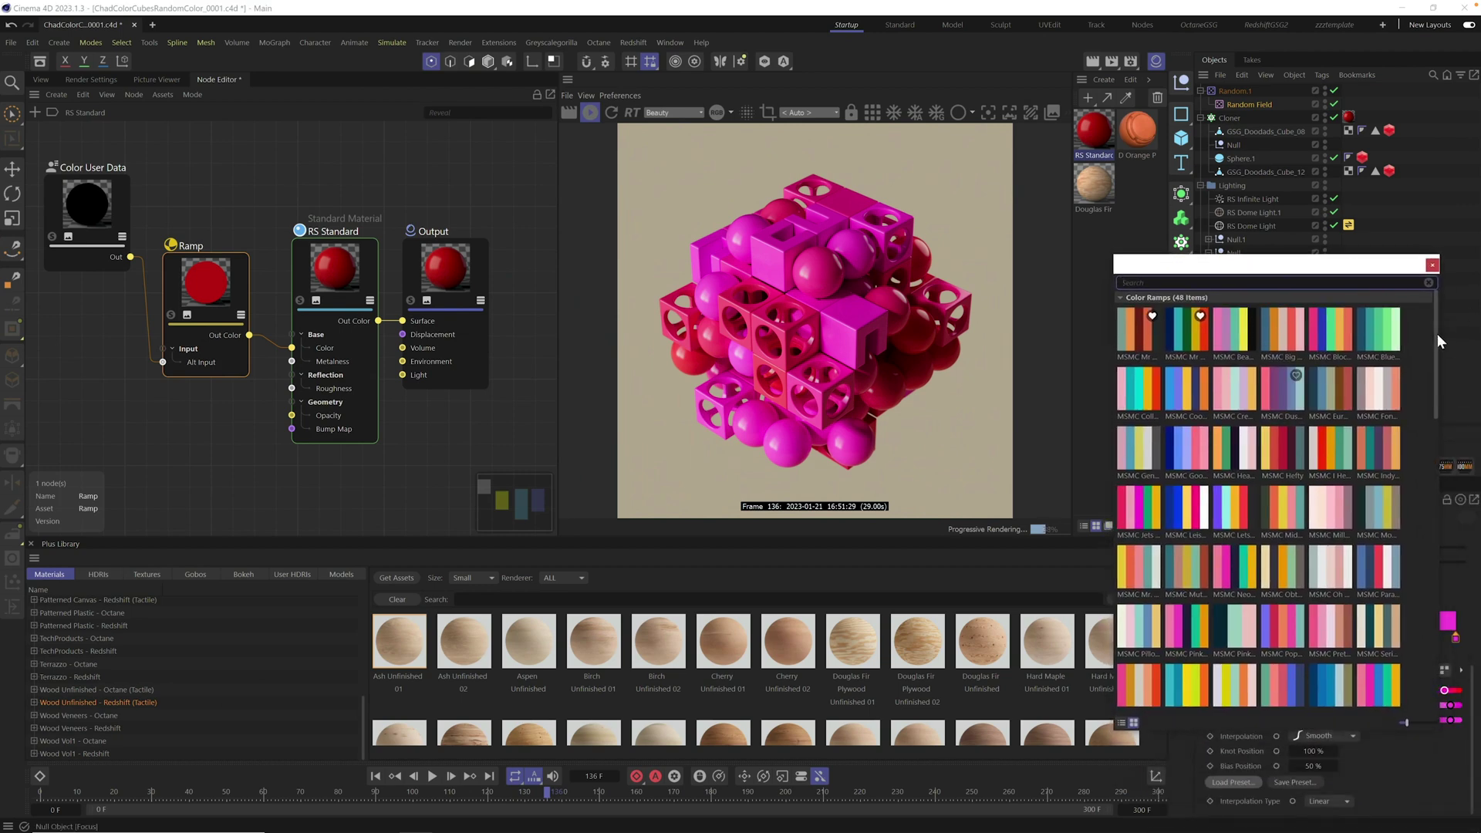
{"action": "left_click_drag", "start_coordinate": [1436, 369], "coordinate": [1410, 332]}
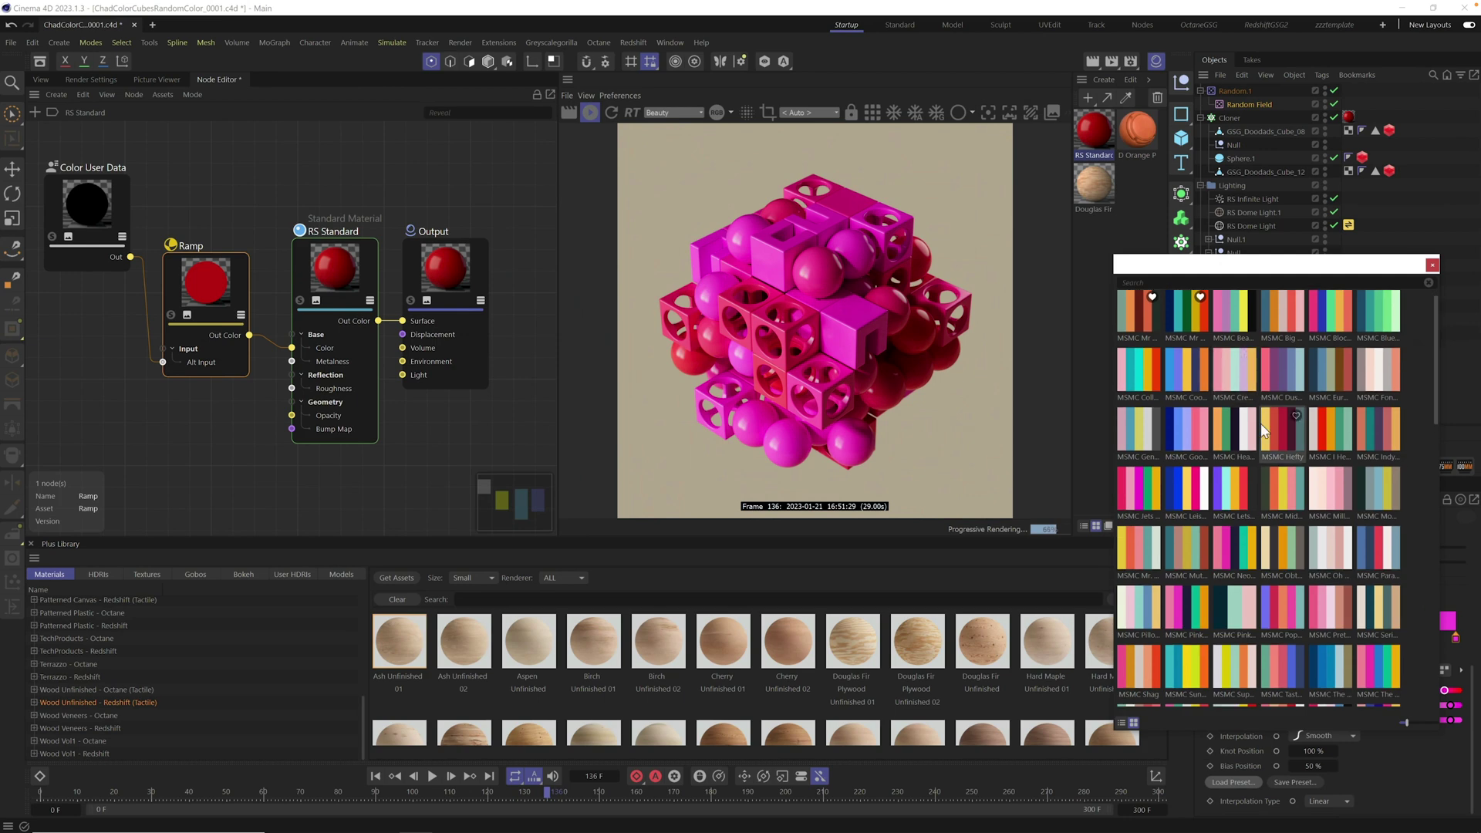
{"action": "left_click", "coordinate": [1330, 427]}
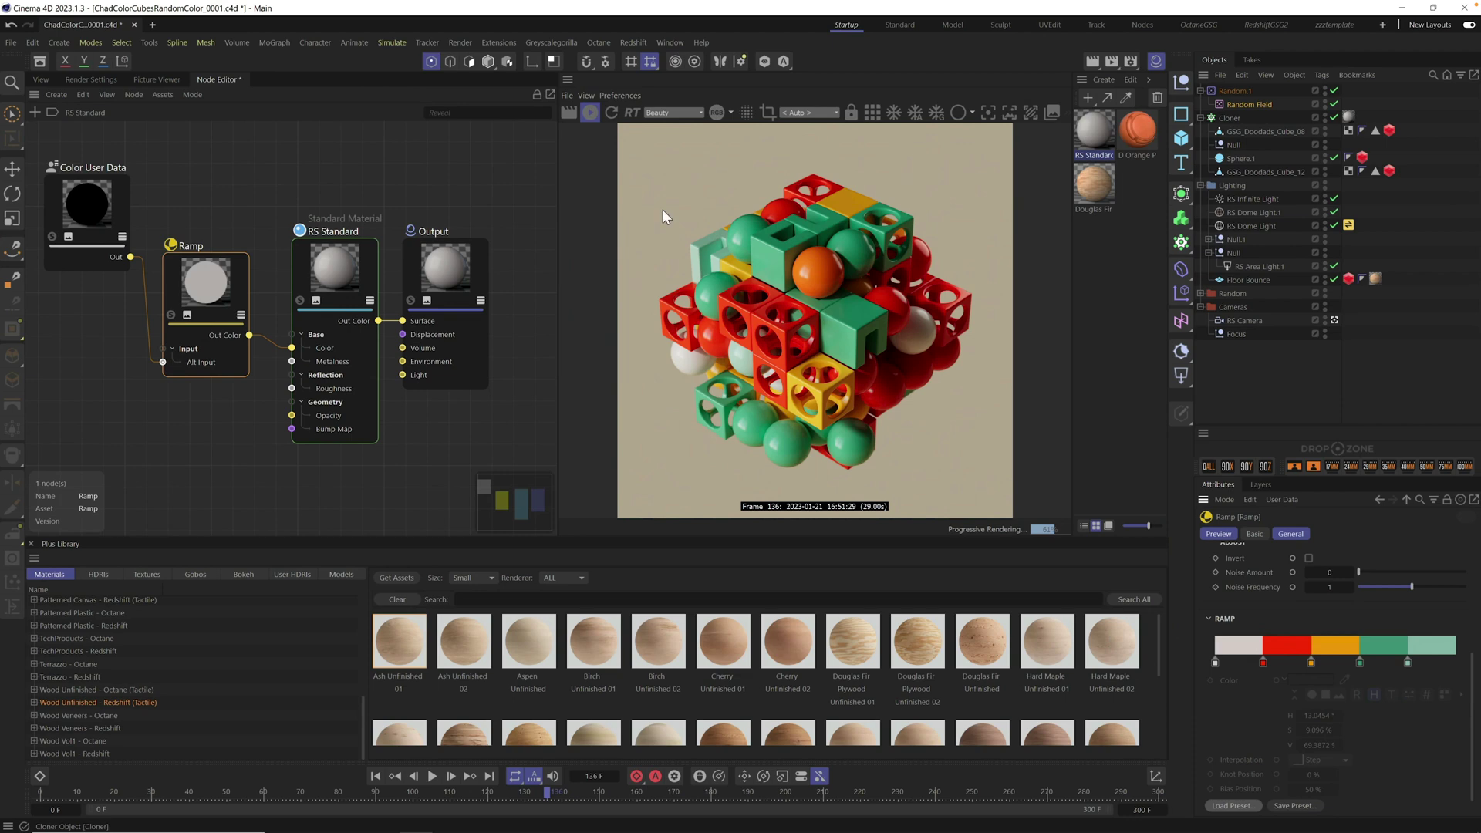
- Spread the knots of the Ramp's gradient and load the Pastel preset into it
{"action": "left_click_drag", "start_coordinate": [1262, 670], "coordinate": [1379, 663]}
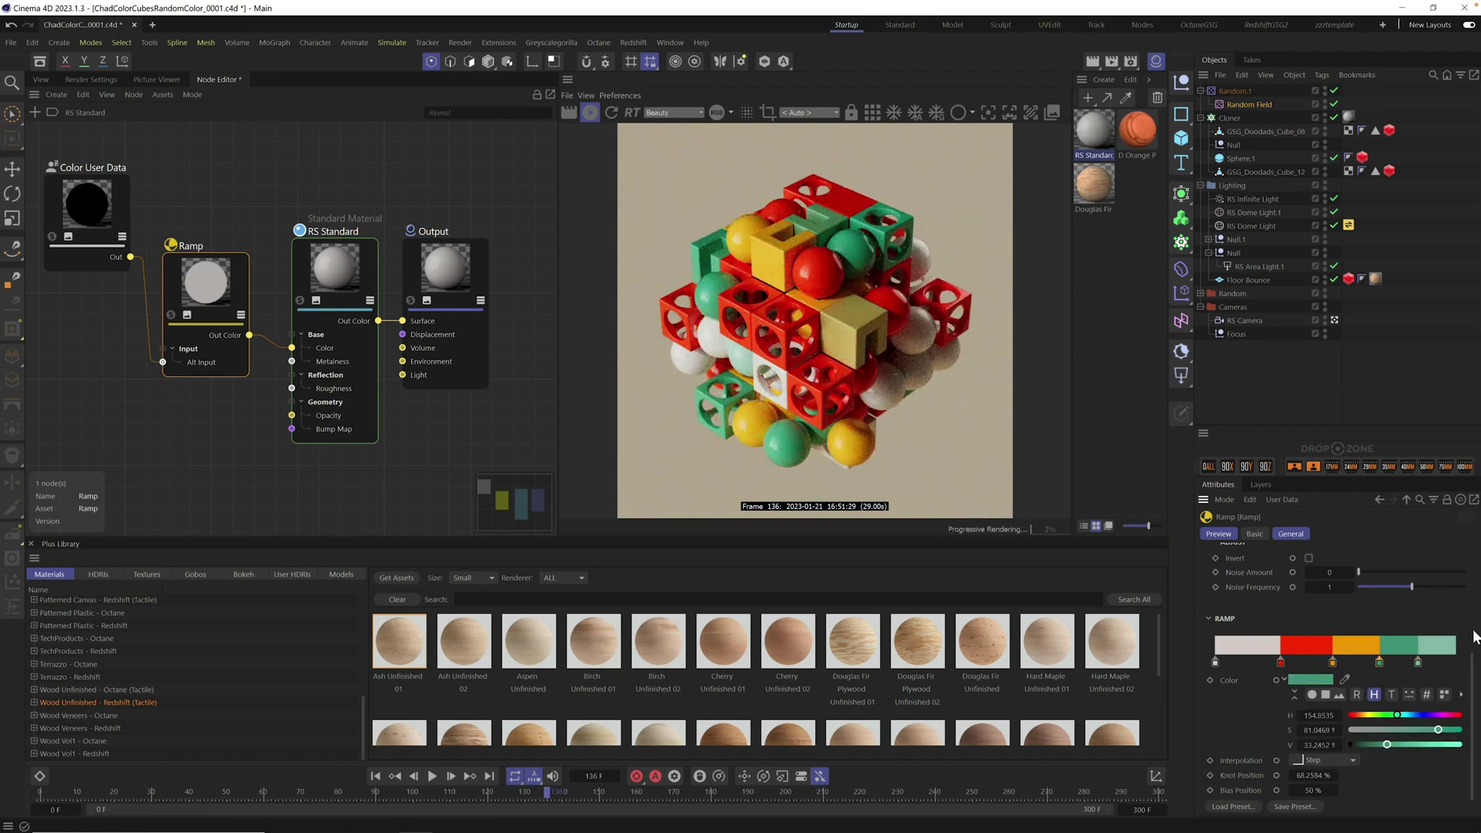
{"action": "scroll", "coordinate": [1471, 675], "scroll_direction": "down", "scroll_amount": 1}
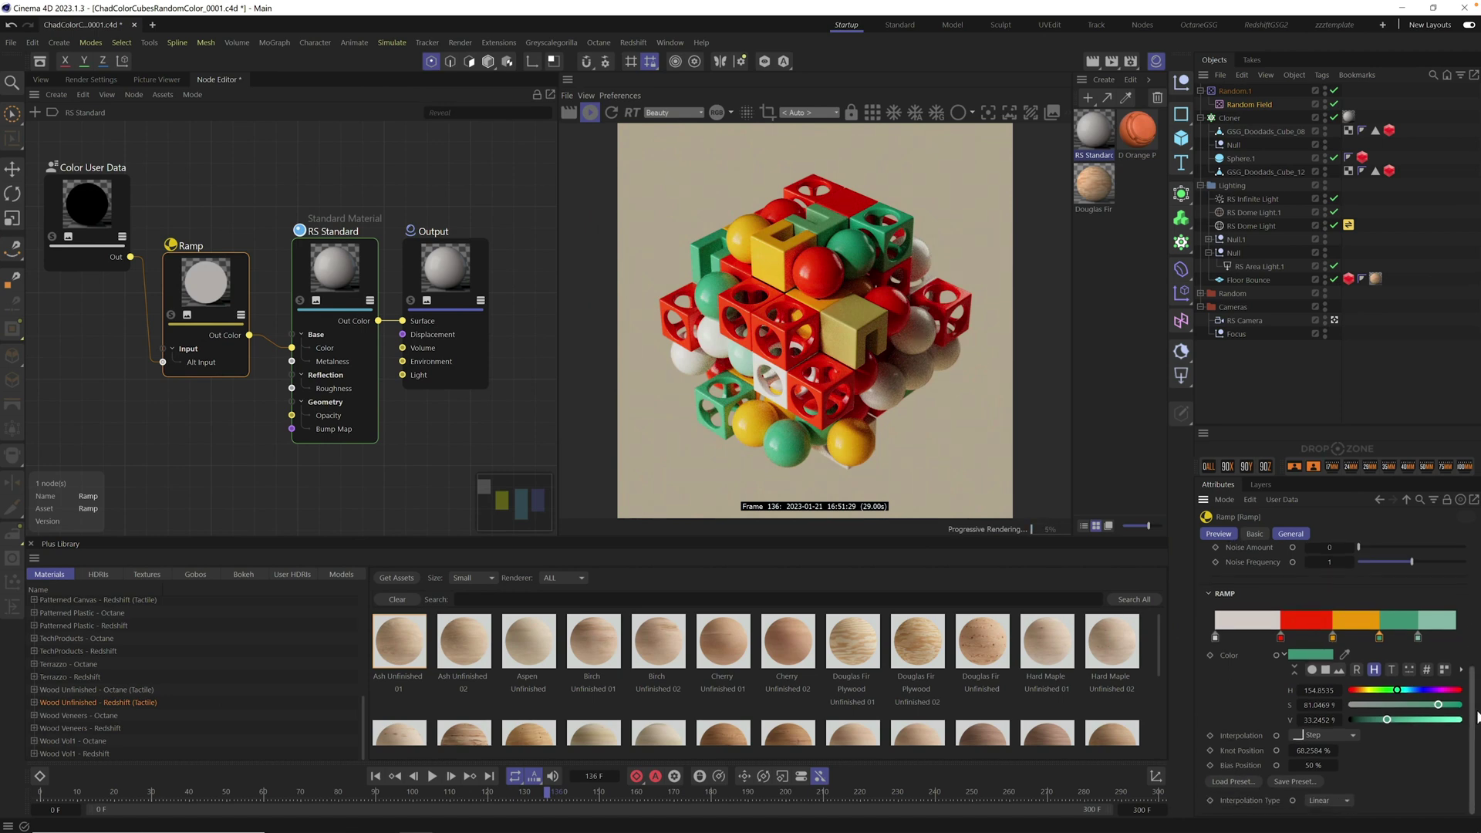
{"action": "left_click", "coordinate": [1243, 780]}
{"action": "left_click_drag", "start_coordinate": [1476, 483], "coordinate": [1477, 780]}
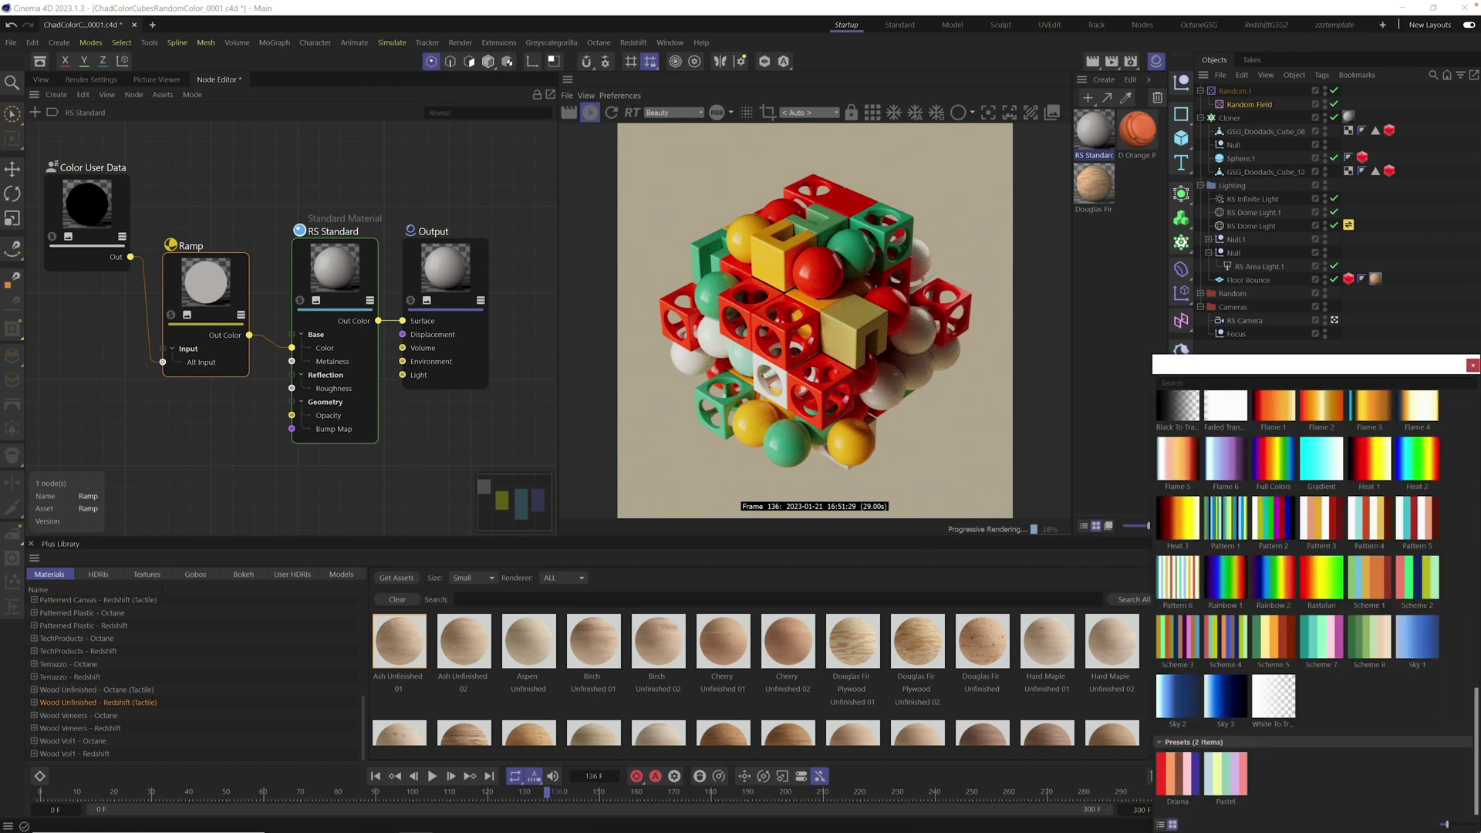
{"action": "double_click", "coordinate": [1237, 785]}
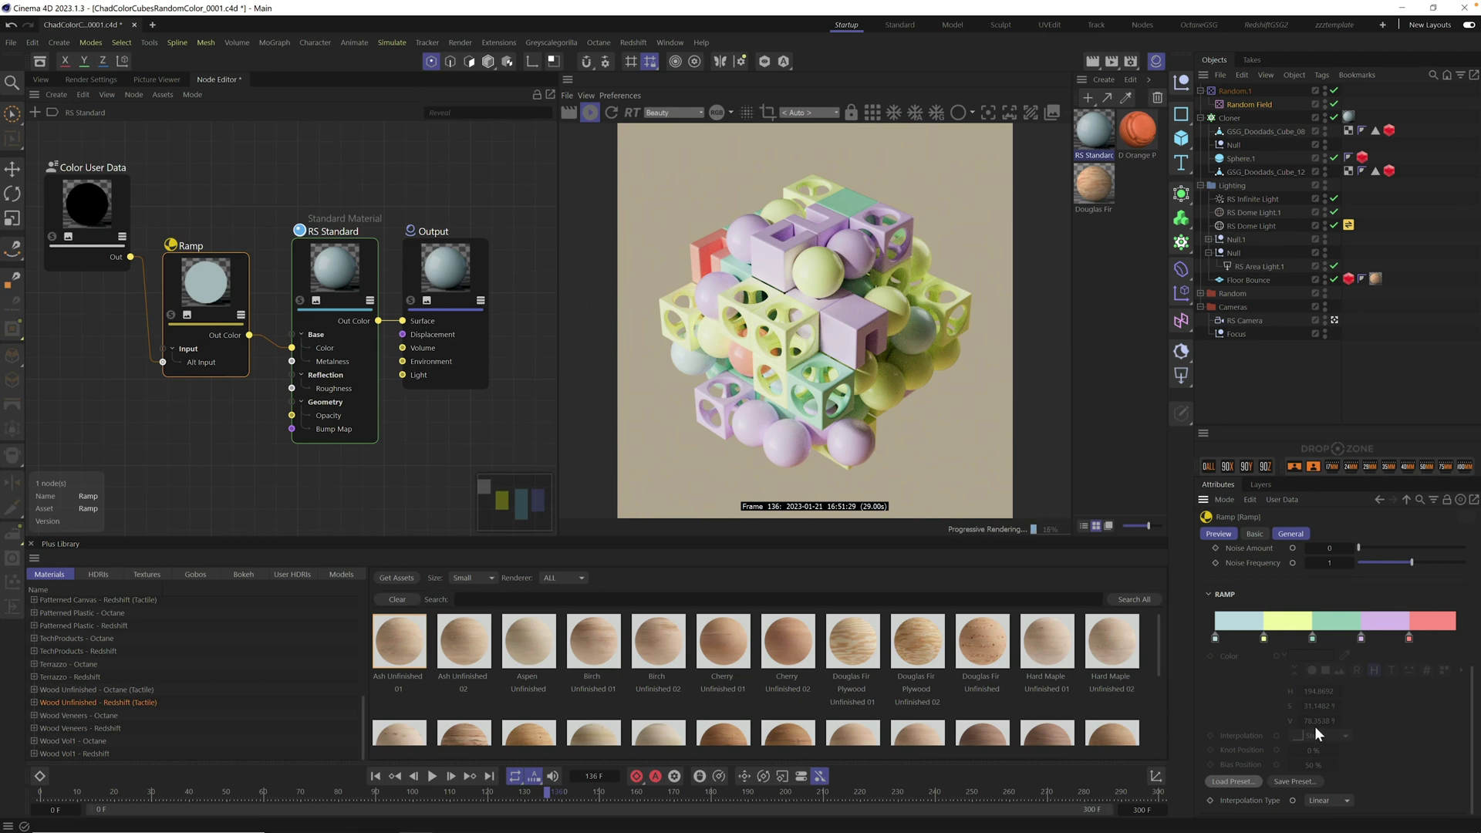
- Load the MSMC preset with off-white, red, orange and green bands into the Ramp again
{"action": "left_click", "coordinate": [1243, 777]}
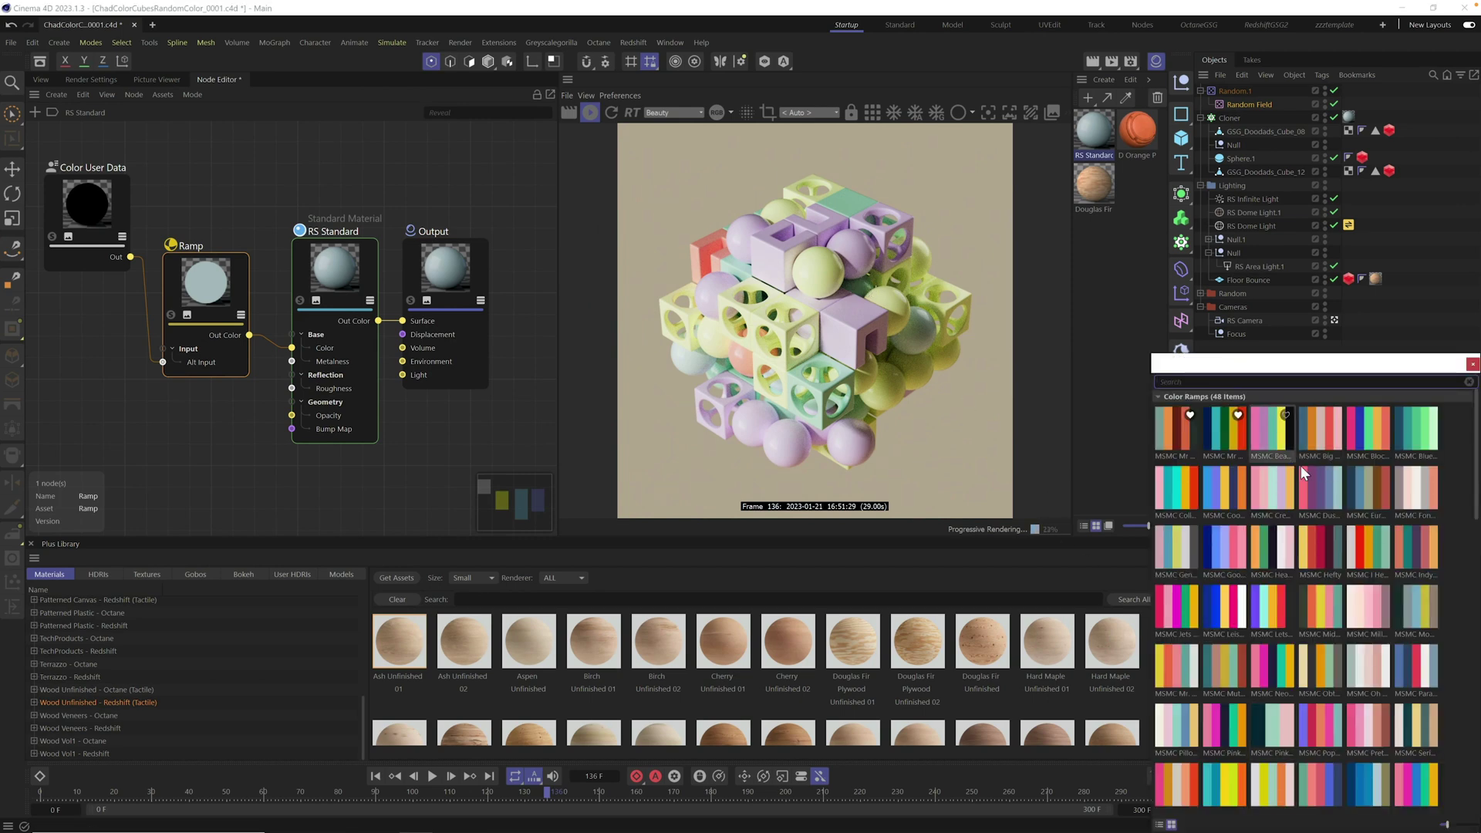
{"action": "double_click", "coordinate": [1373, 551]}
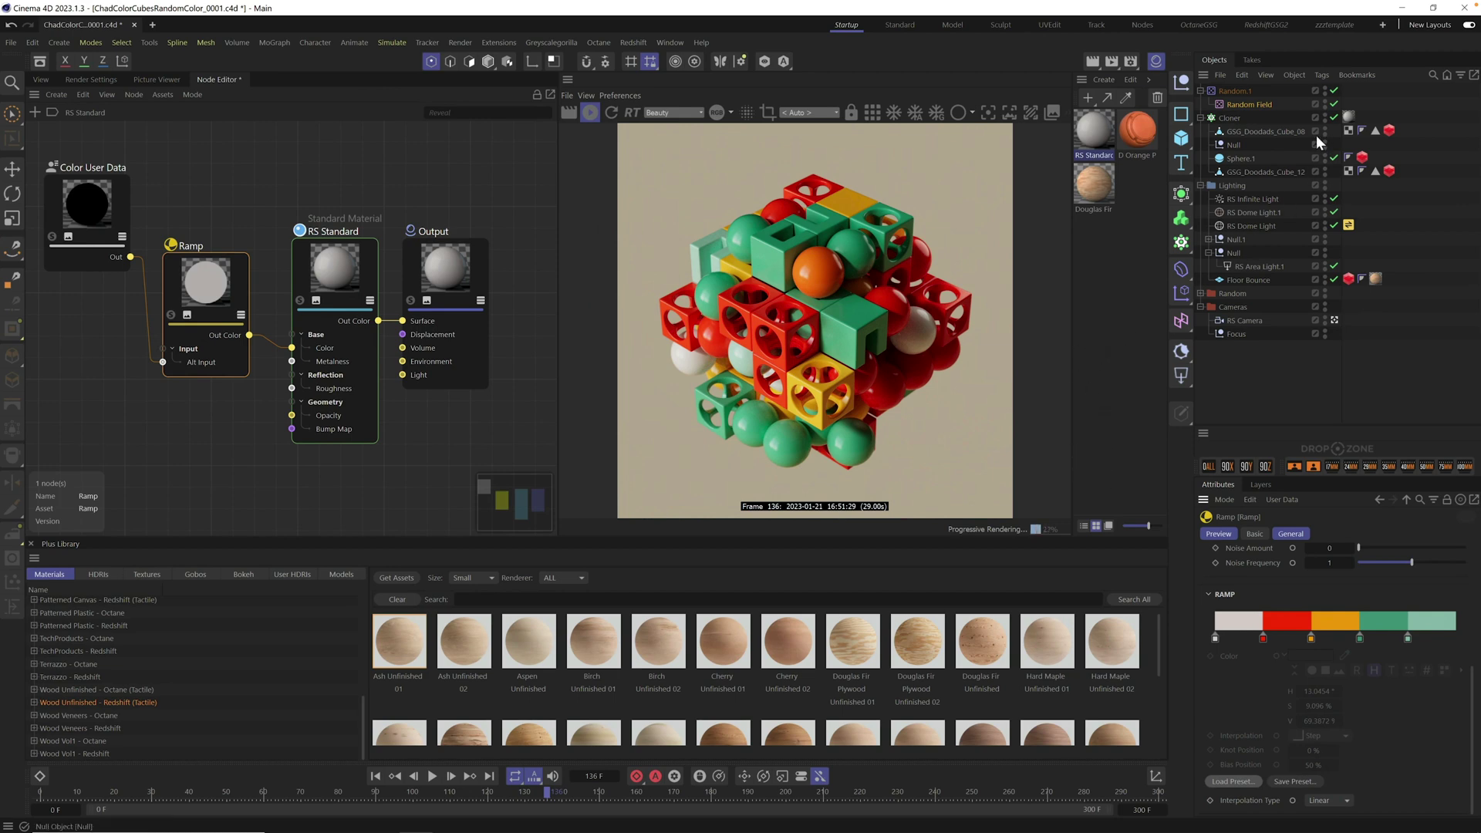
- Try position randomization on the Random.1 effector with P.X 68 cm and P.Y 28 cm, and switch Position off again
{"action": "left_click", "coordinate": [40, 79]}
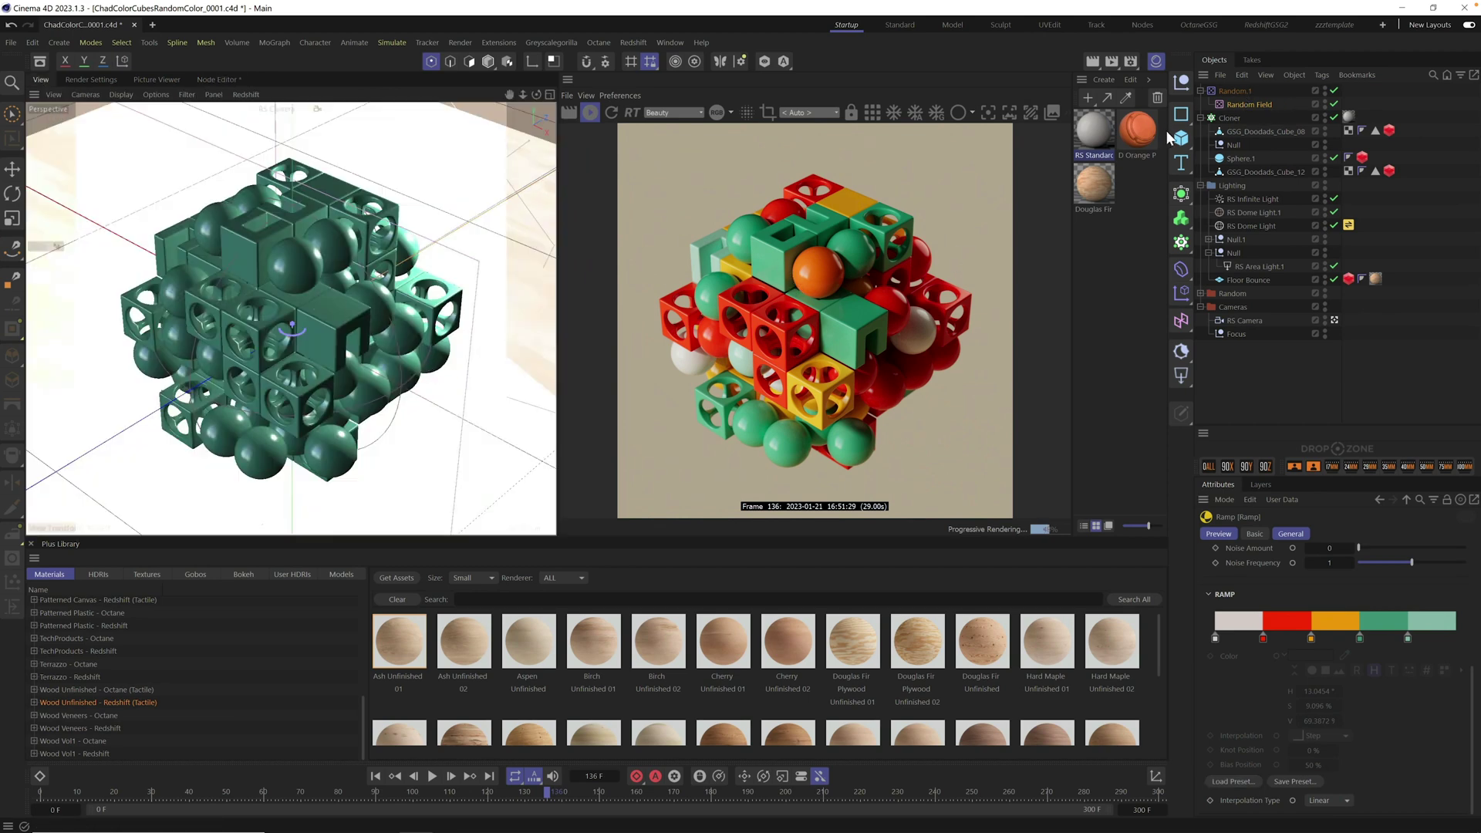
{"action": "left_click", "coordinate": [1236, 117]}
{"action": "left_click", "coordinate": [1238, 90]}
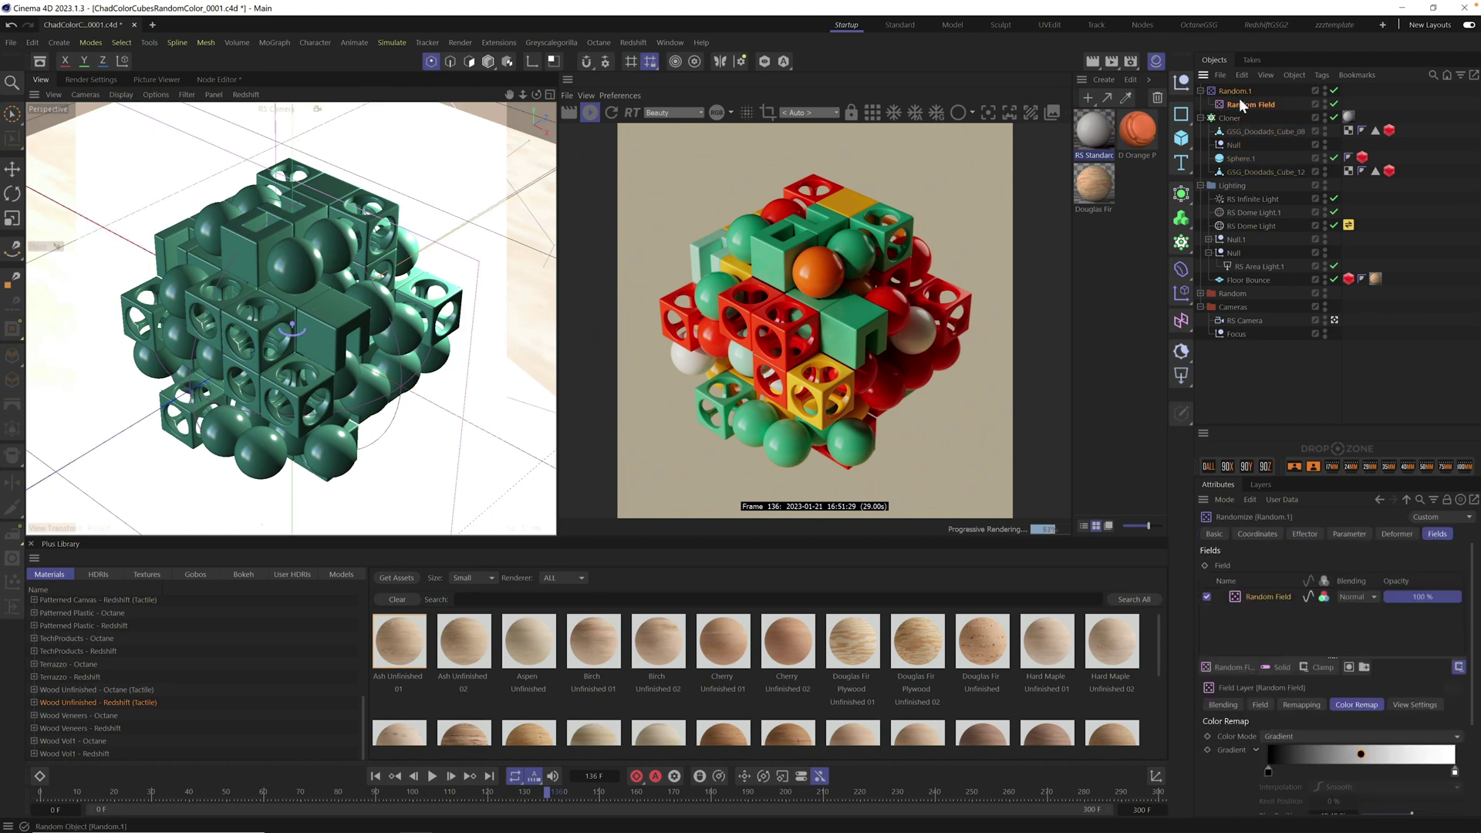
{"action": "left_click", "coordinate": [1347, 532]}
{"action": "left_click", "coordinate": [1282, 612]}
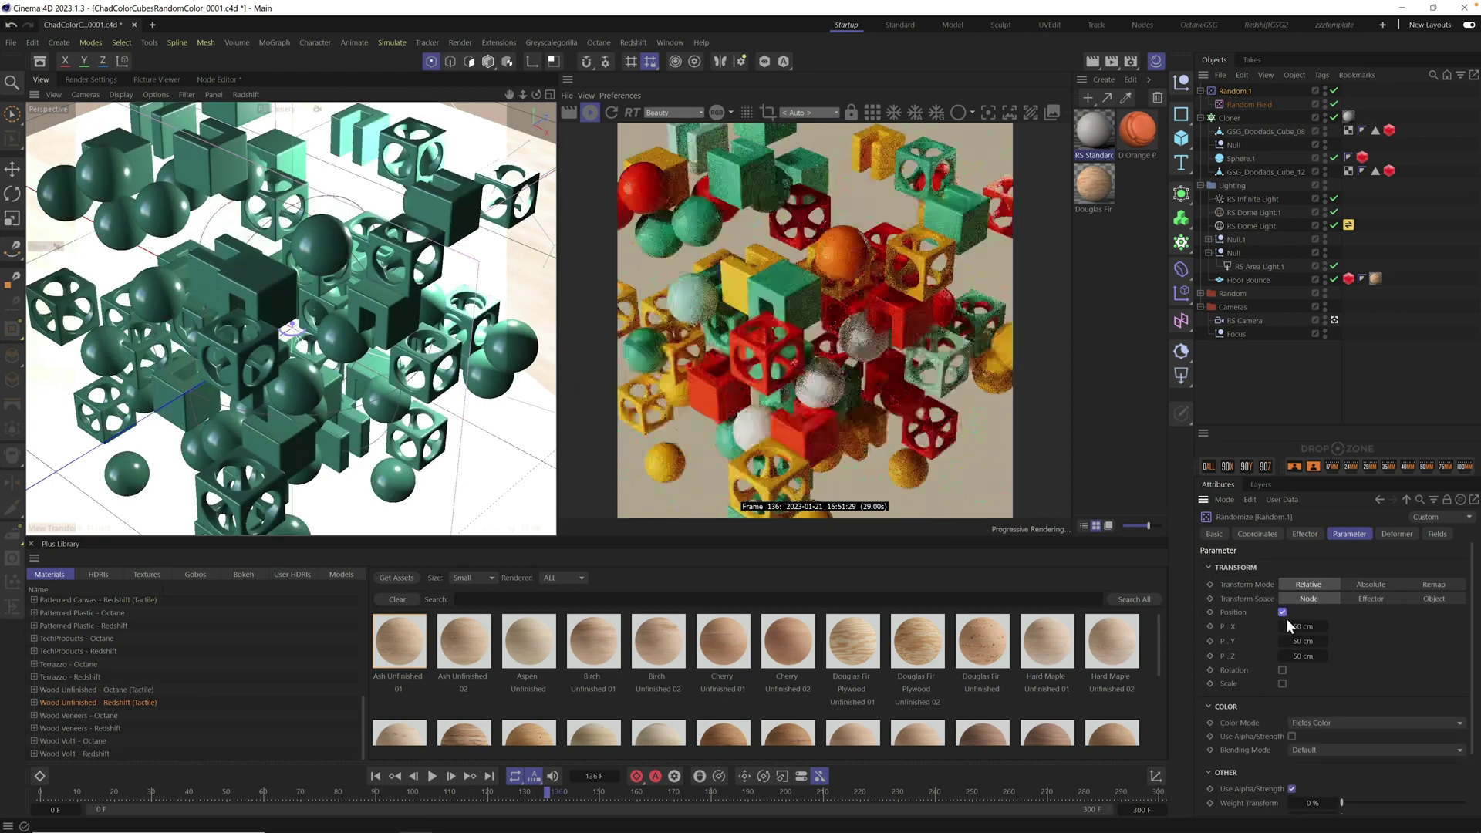
{"action": "mouse_move", "coordinate": [1309, 628]}
{"action": "left_mouse_down"}
{"action": "mouse_move", "coordinate": [1282, 638]}
{"action": "mouse_move", "coordinate": [1286, 652]}
{"action": "mouse_move", "coordinate": [1320, 647]}
{"action": "left_mouse_up"}
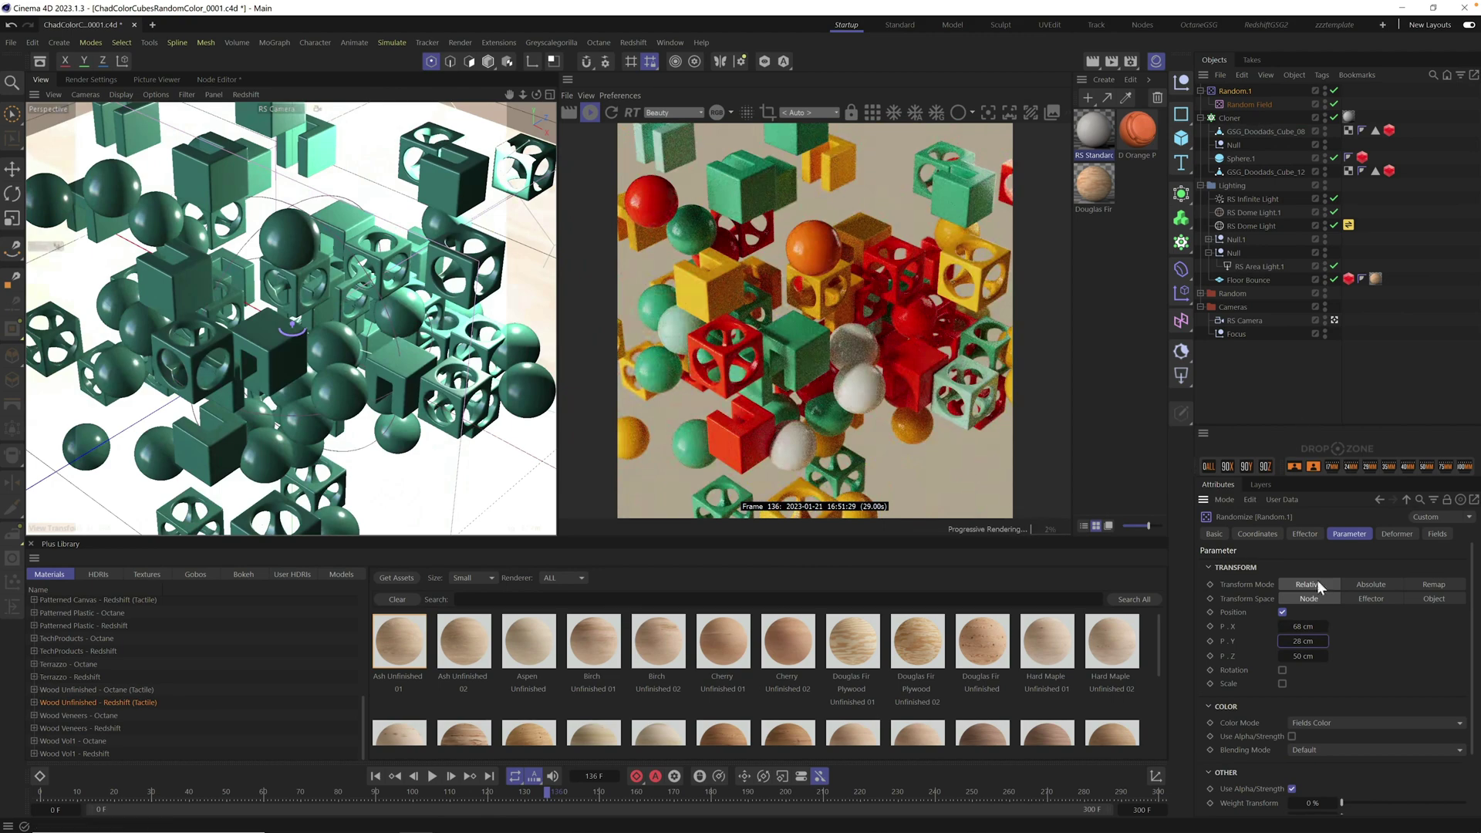
{"action": "left_click", "coordinate": [1282, 612]}
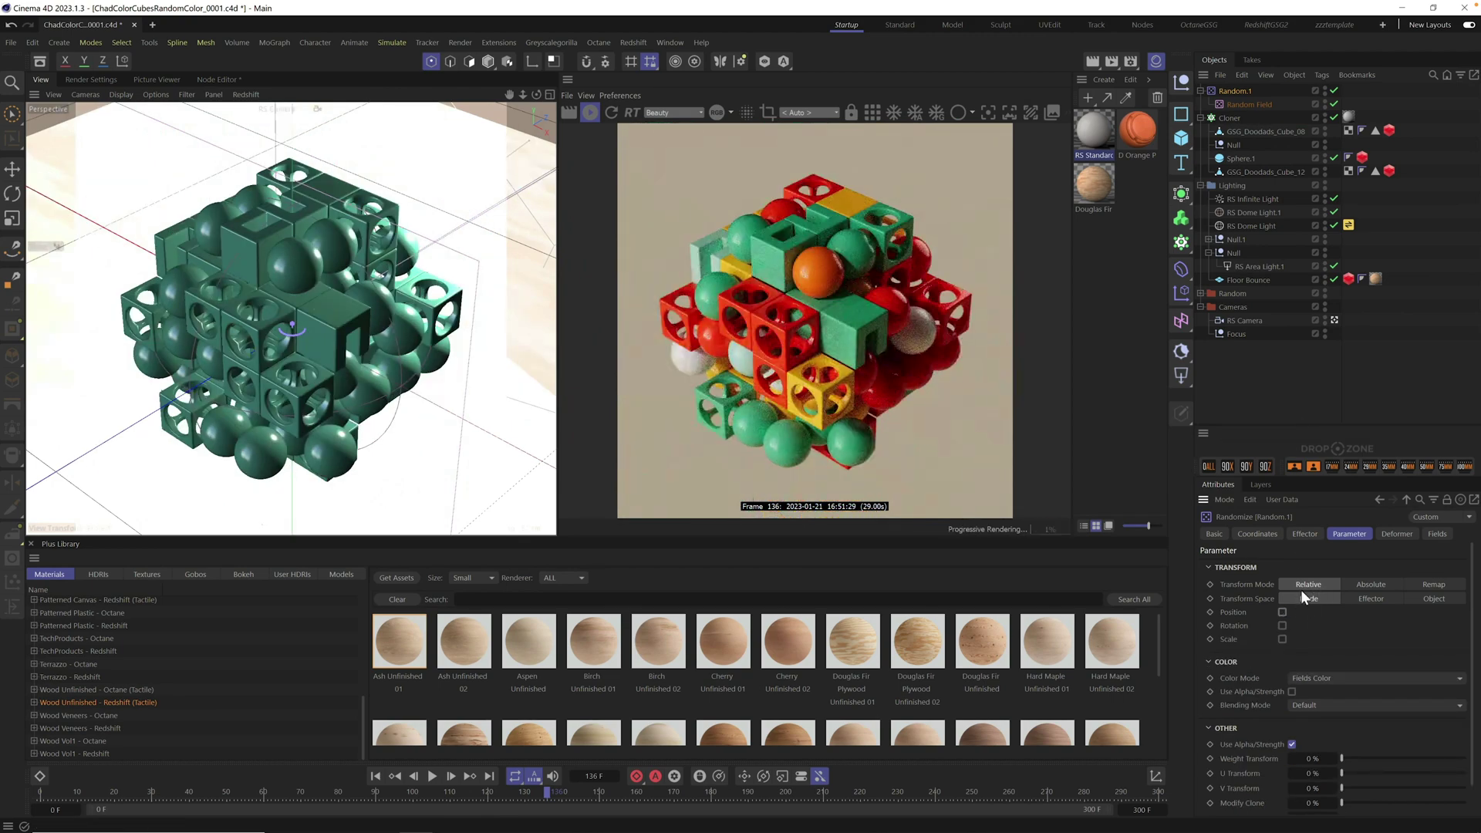
- Try to move the Cloner's child objects in the viewport
{"action": "left_click", "coordinate": [1224, 131]}
{"action": "left_click", "coordinate": [1264, 171], "text": "shift"}
{"action": "key", "text": "e"}
{"action": "left_click_drag", "start_coordinate": [329, 312], "coordinate": [372, 342]}
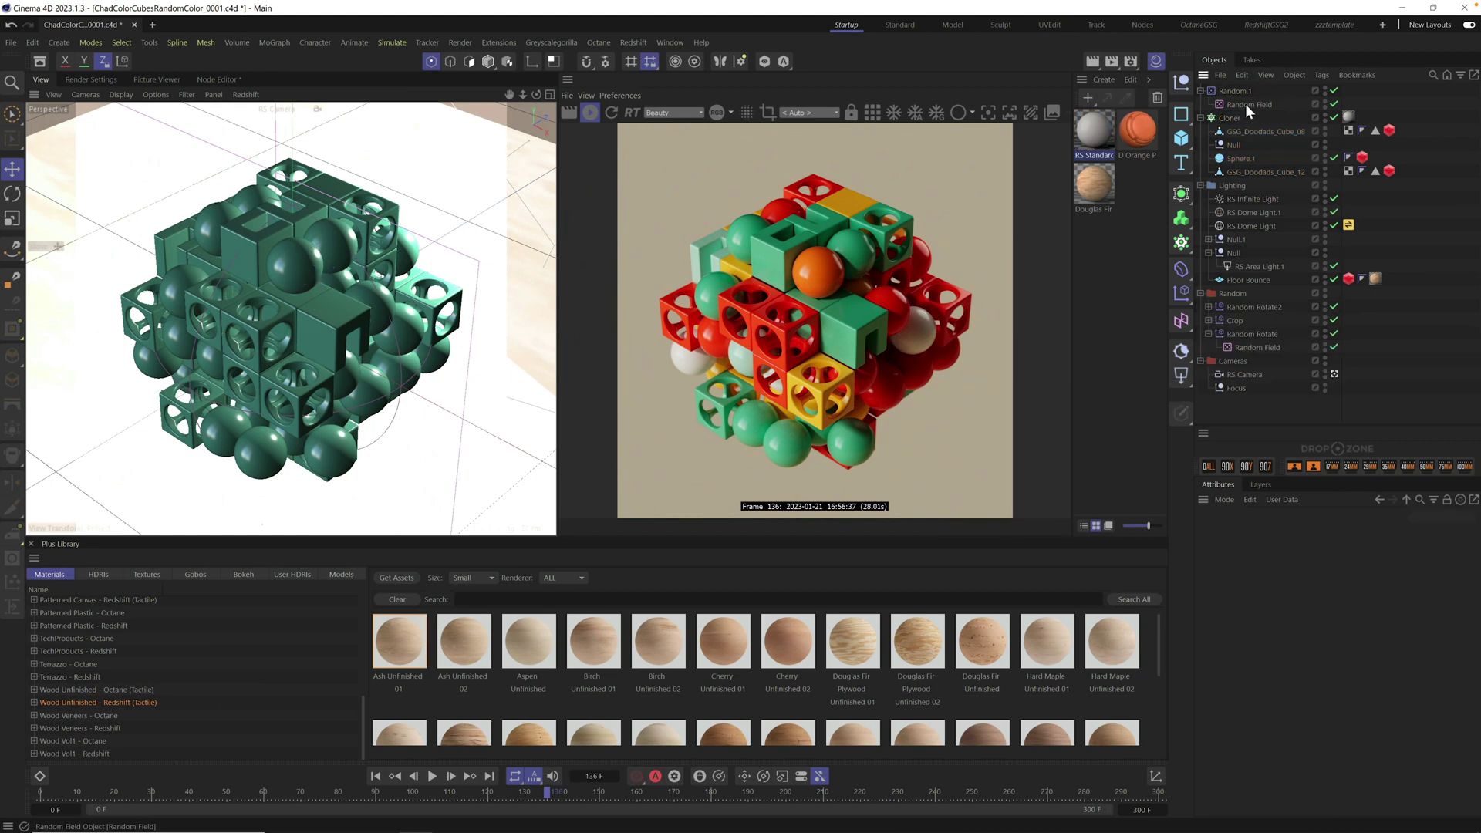
- Set the random mode of Random.1's Random Field to Sorted
{"action": "left_click", "coordinate": [1245, 104]}
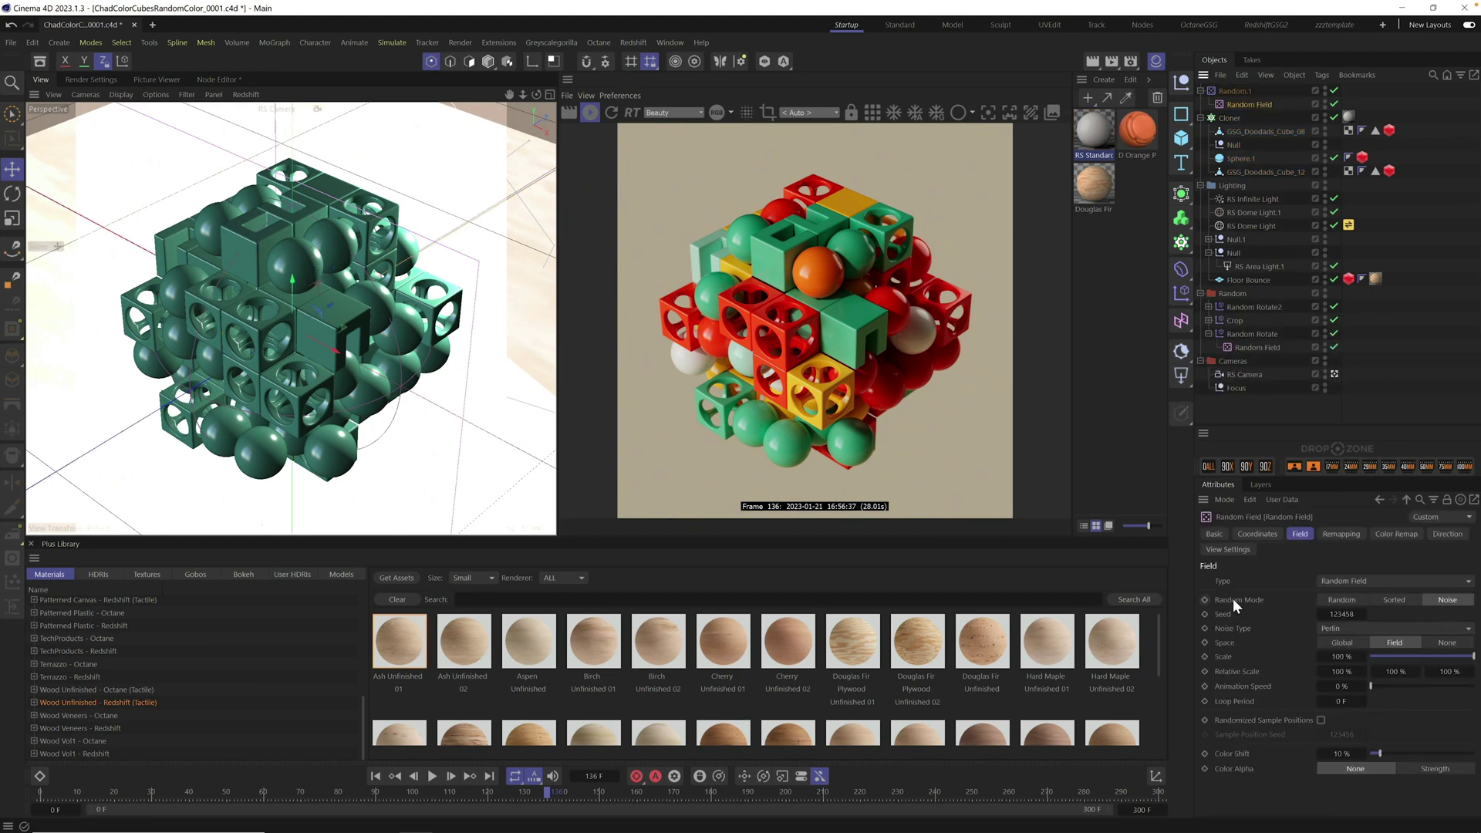
{"action": "left_click", "coordinate": [1394, 600]}
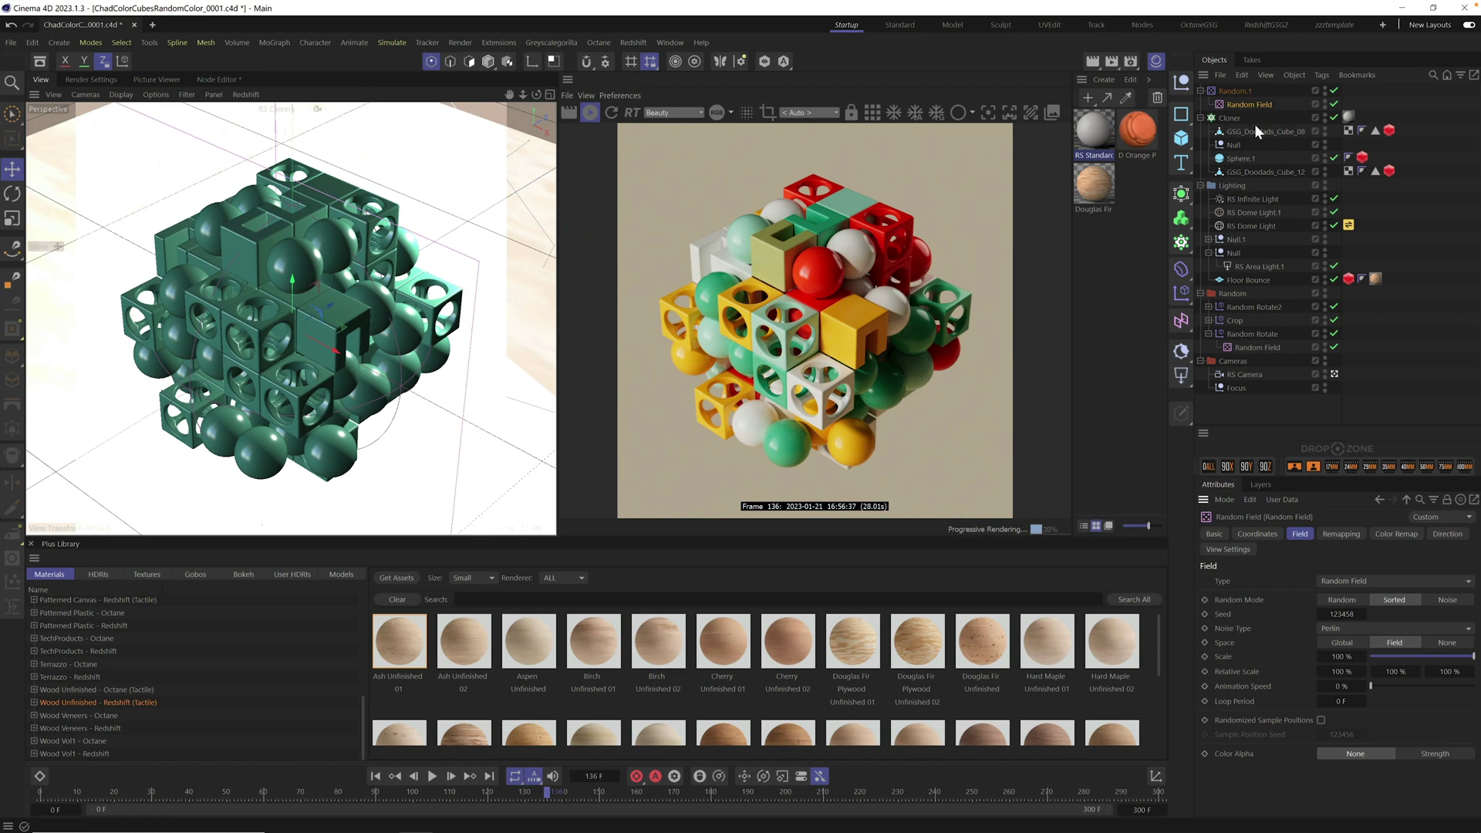
- Test the clone colors by moving the Cloner in the viewport and returning it to about its starting position
{"action": "left_click", "coordinate": [1231, 119]}
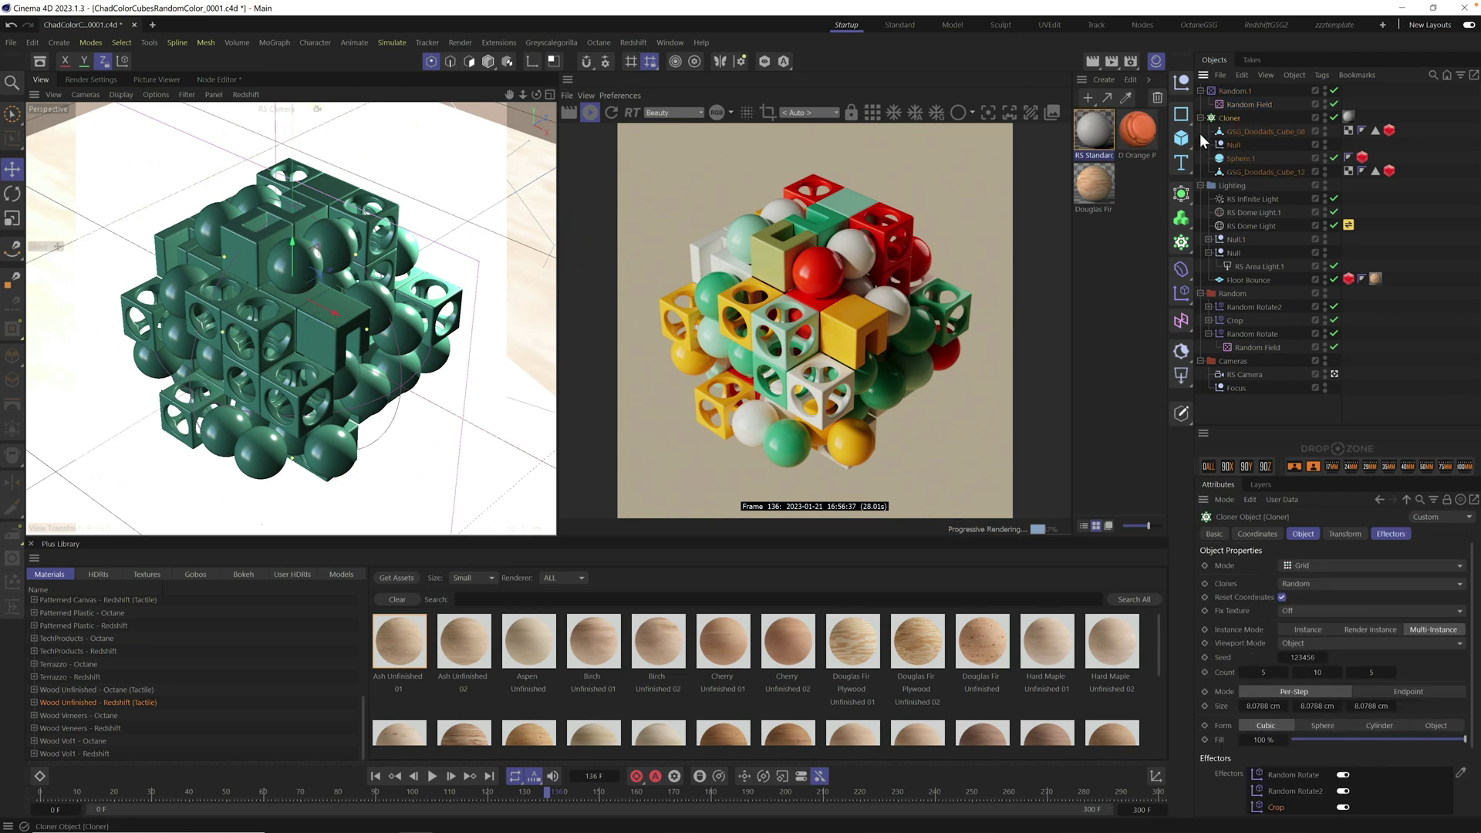
{"action": "left_click_drag", "start_coordinate": [344, 317], "coordinate": [351, 320]}
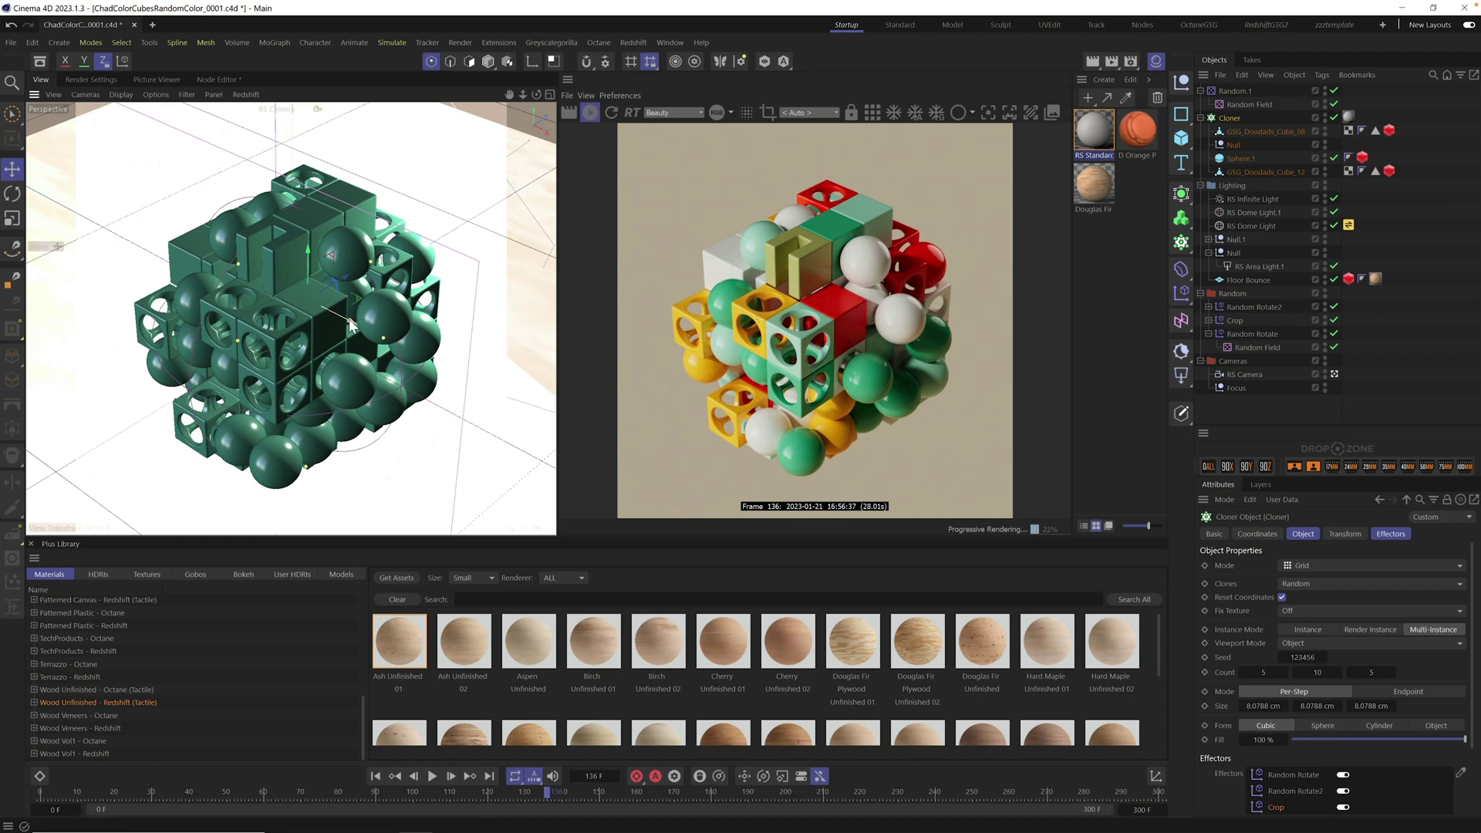
{"action": "mouse_move", "coordinate": [354, 324]}
{"action": "left_mouse_down"}
{"action": "mouse_move", "coordinate": [372, 334]}
{"action": "mouse_move", "coordinate": [328, 312]}
{"action": "left_mouse_up"}
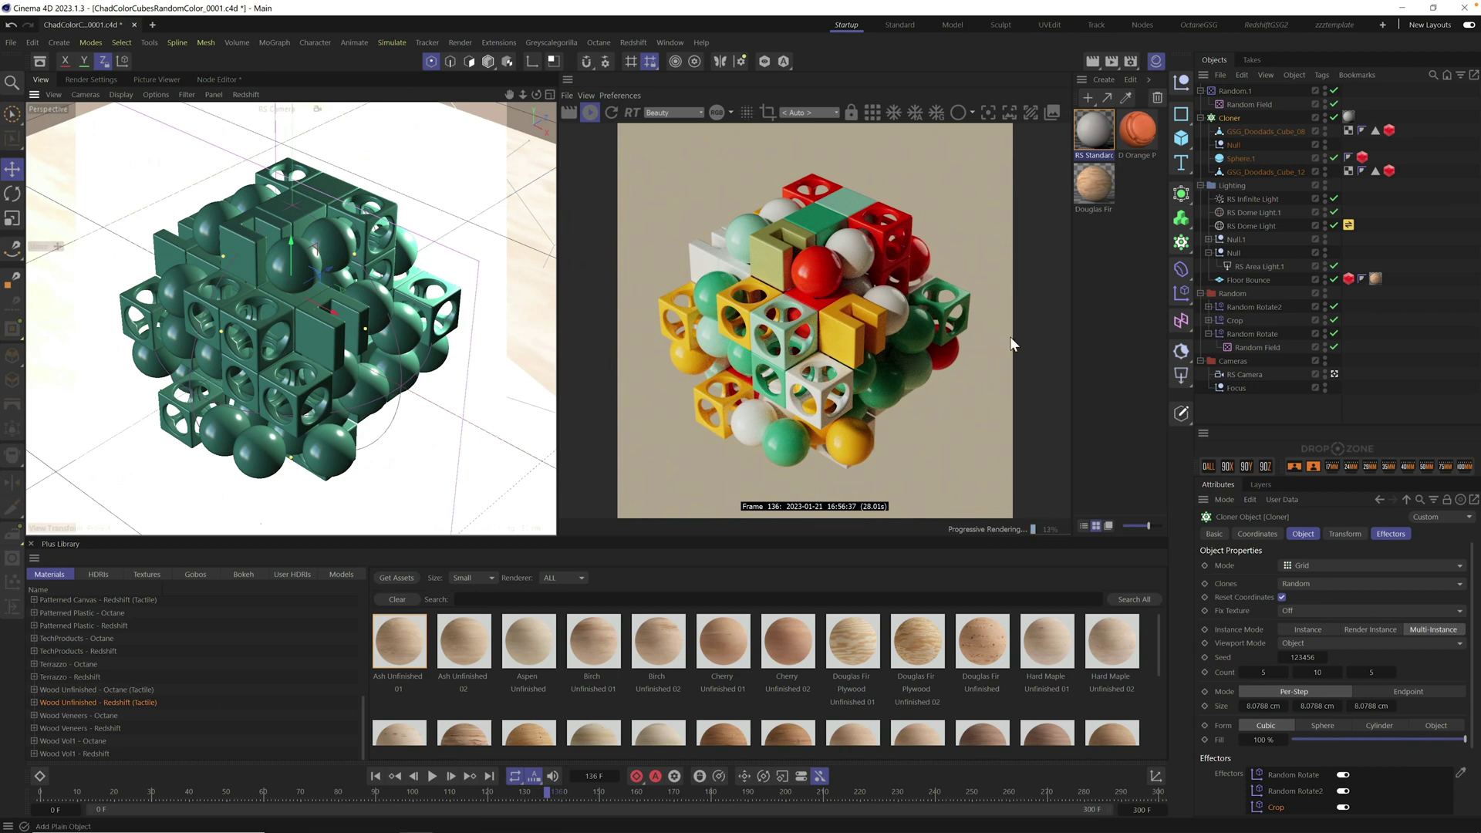
{"action": "left_click", "coordinate": [1253, 104]}
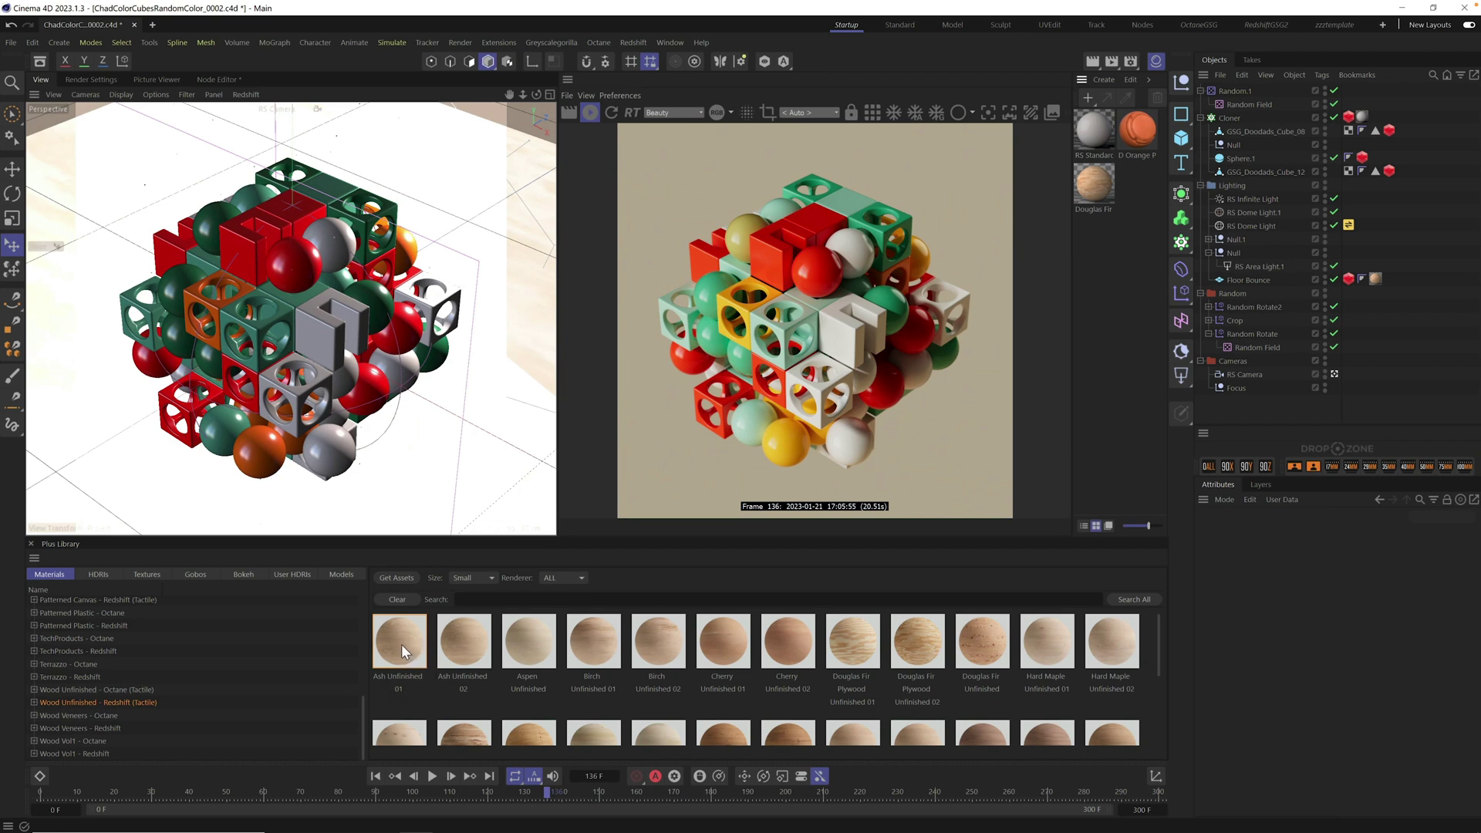
- Replace the Cloner's material with Ash Unfinished 01 and open that material's shader graph
{"action": "mouse_move", "coordinate": [401, 645]}
{"action": "left_mouse_down"}
{"action": "mouse_move", "coordinate": [1176, 312]}
{"action": "mouse_move", "coordinate": [1381, 113]}
{"action": "mouse_move", "coordinate": [1363, 120]}
{"action": "left_mouse_up"}
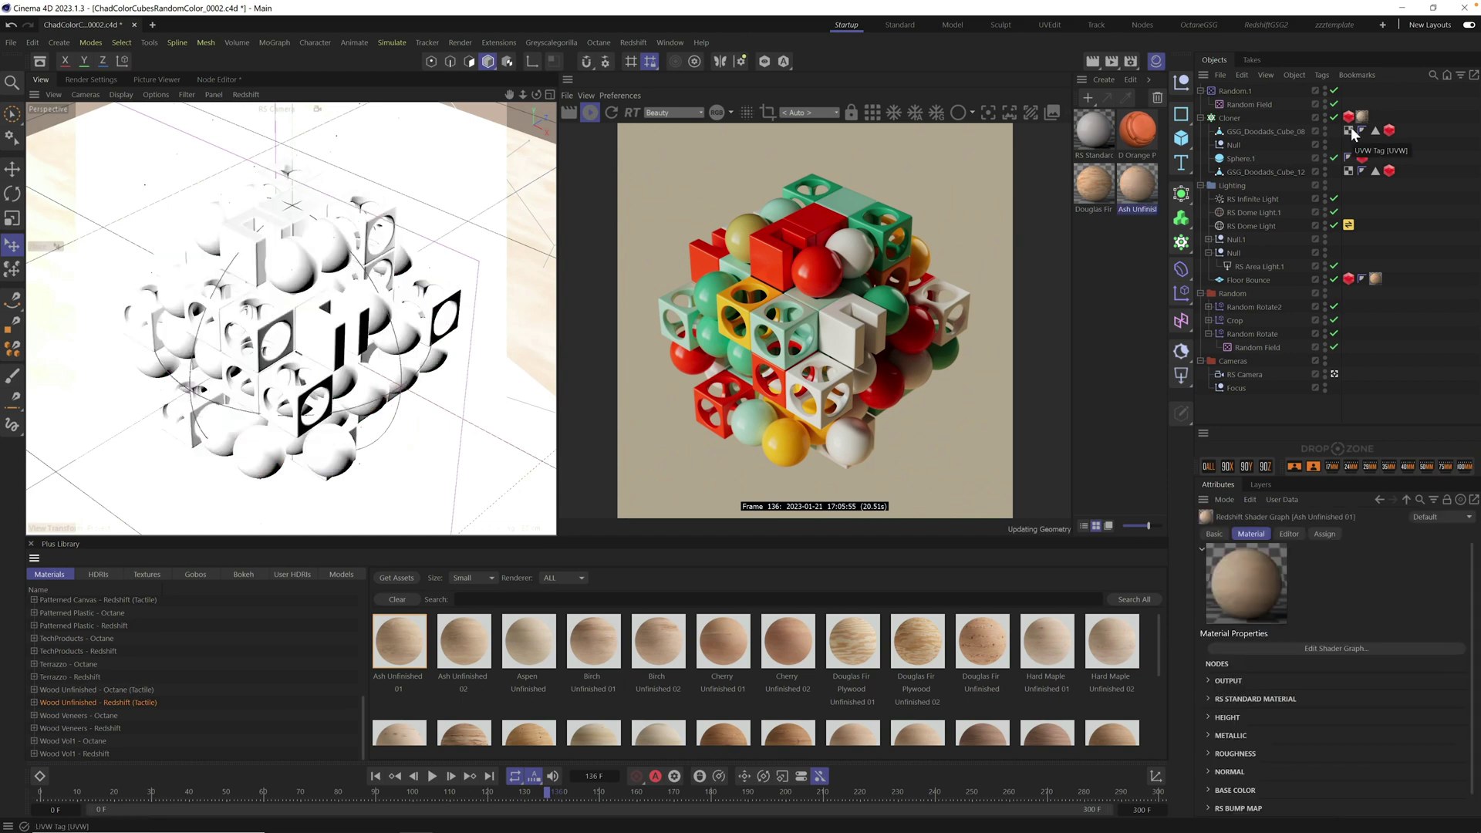
{"action": "double_click", "coordinate": [1136, 183]}
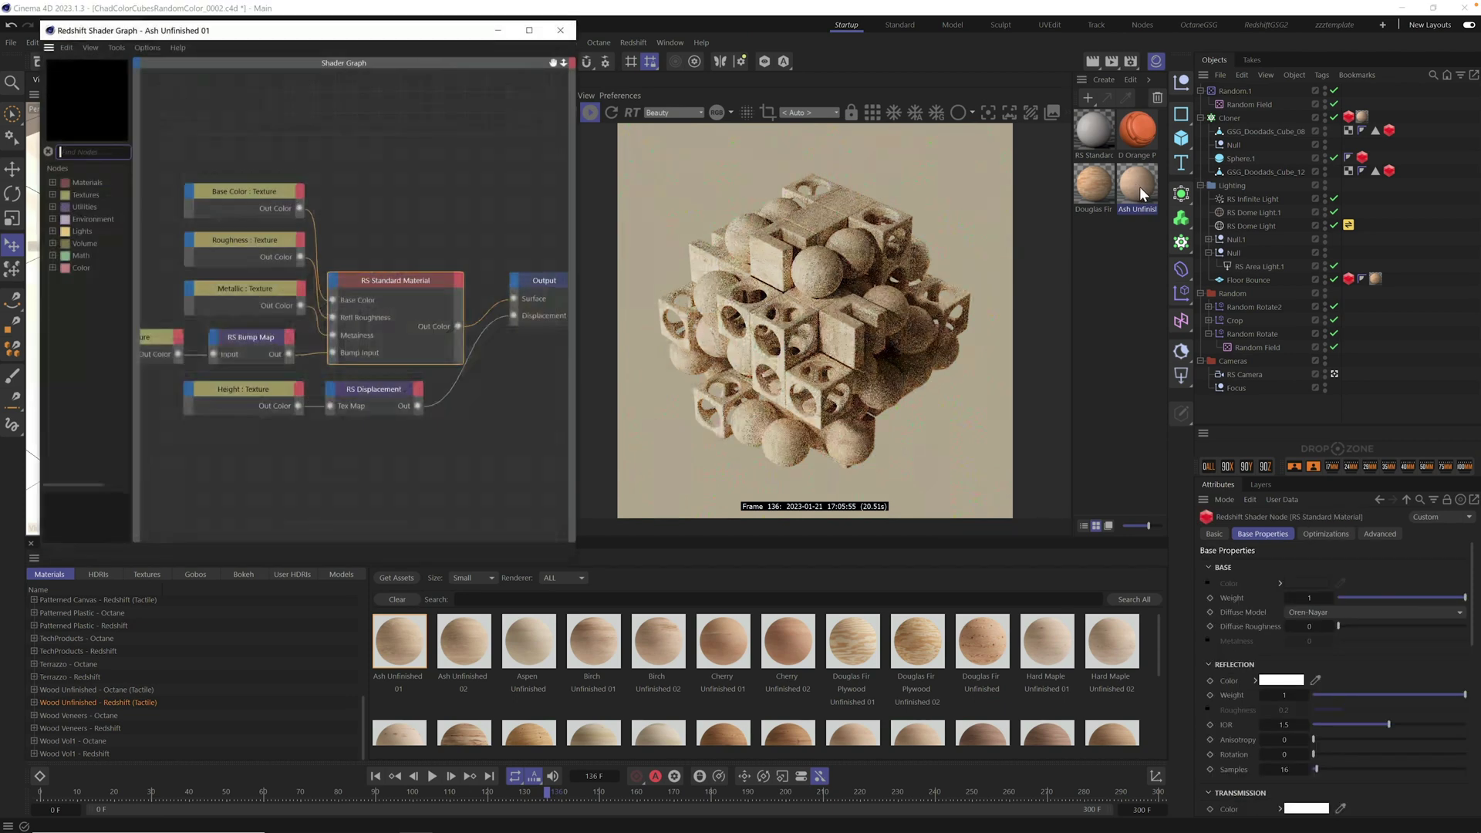
{"action": "left_click_drag", "start_coordinate": [374, 39], "coordinate": [394, 39]}
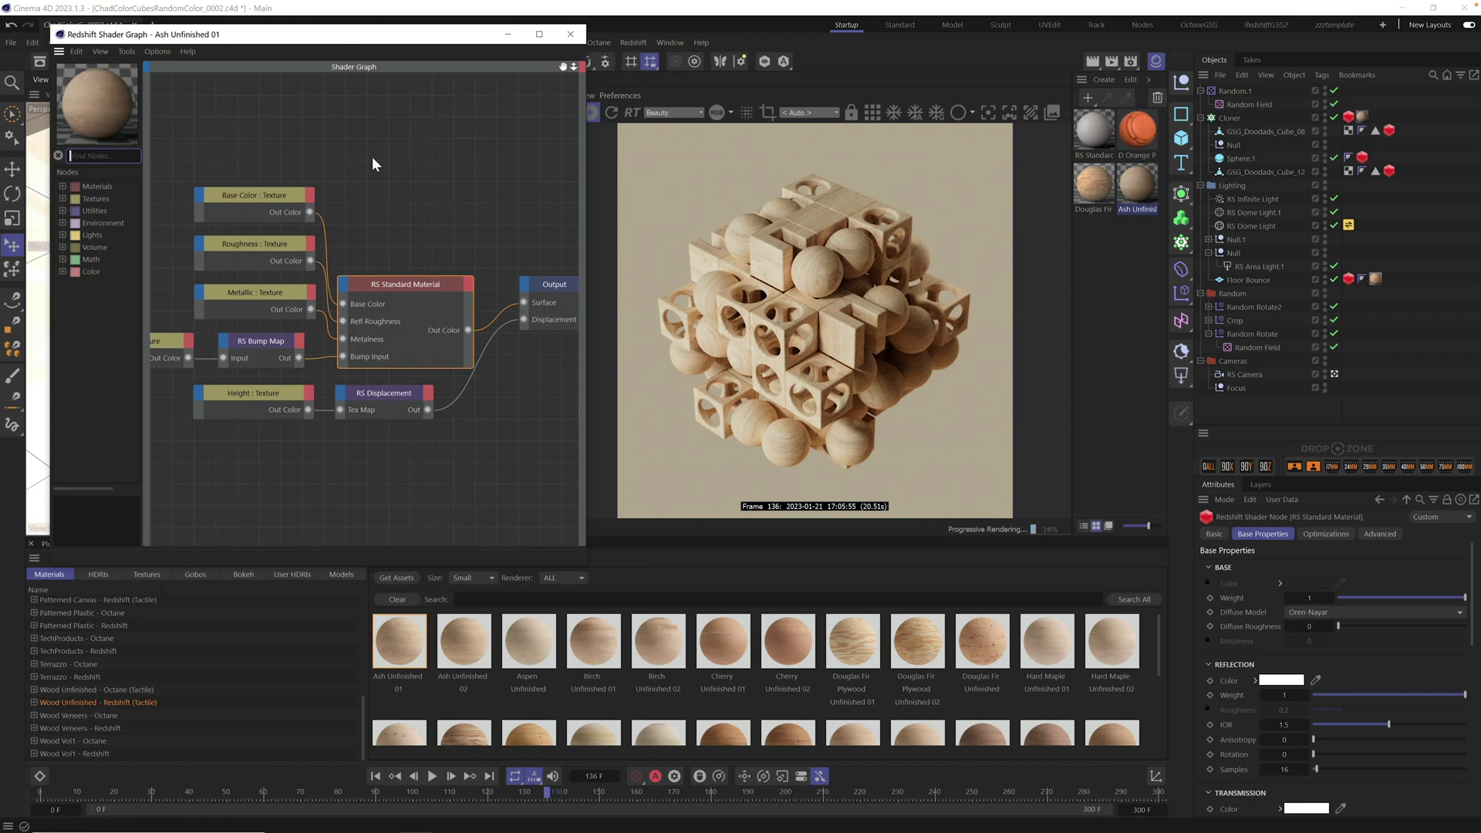
- Add an RS Color User Data node to the Ash Unfinished 01 shader graph
{"action": "middle_click_drag", "start_coordinate": [253, 140], "coordinate": [423, 142]}
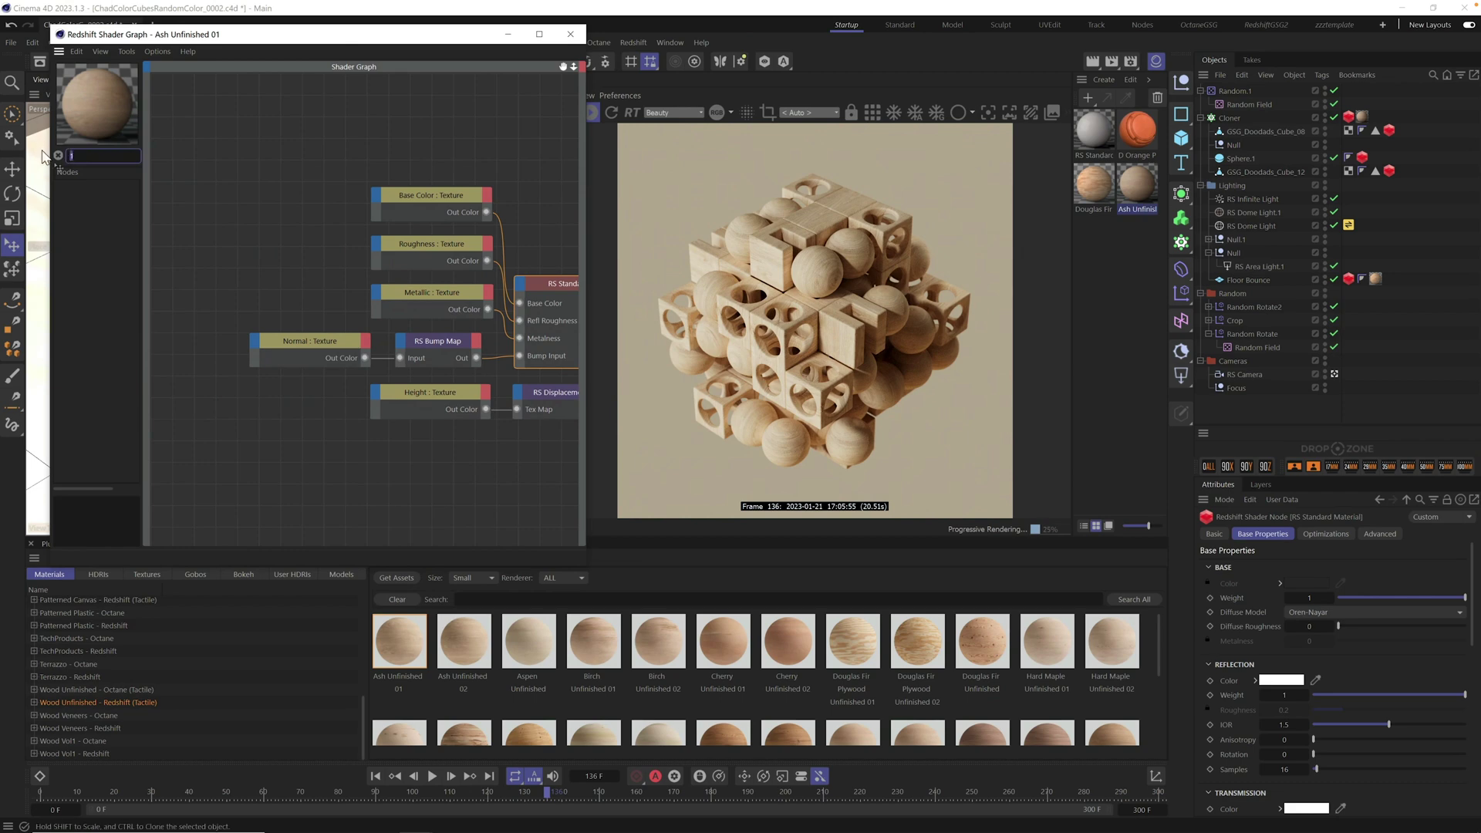
{"action": "type", "text": "data"}
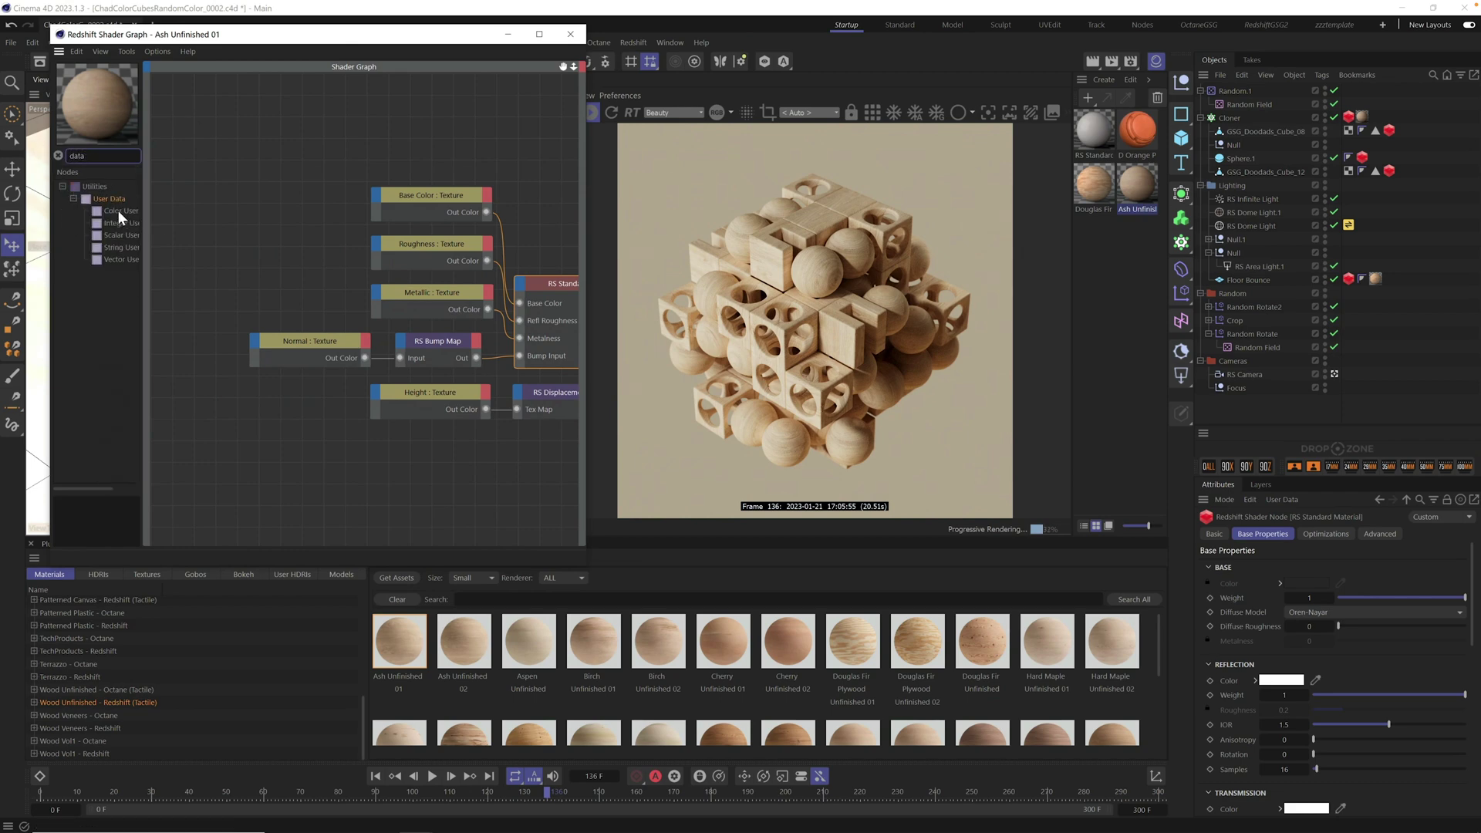
{"action": "left_click_drag", "start_coordinate": [117, 210], "coordinate": [232, 160]}
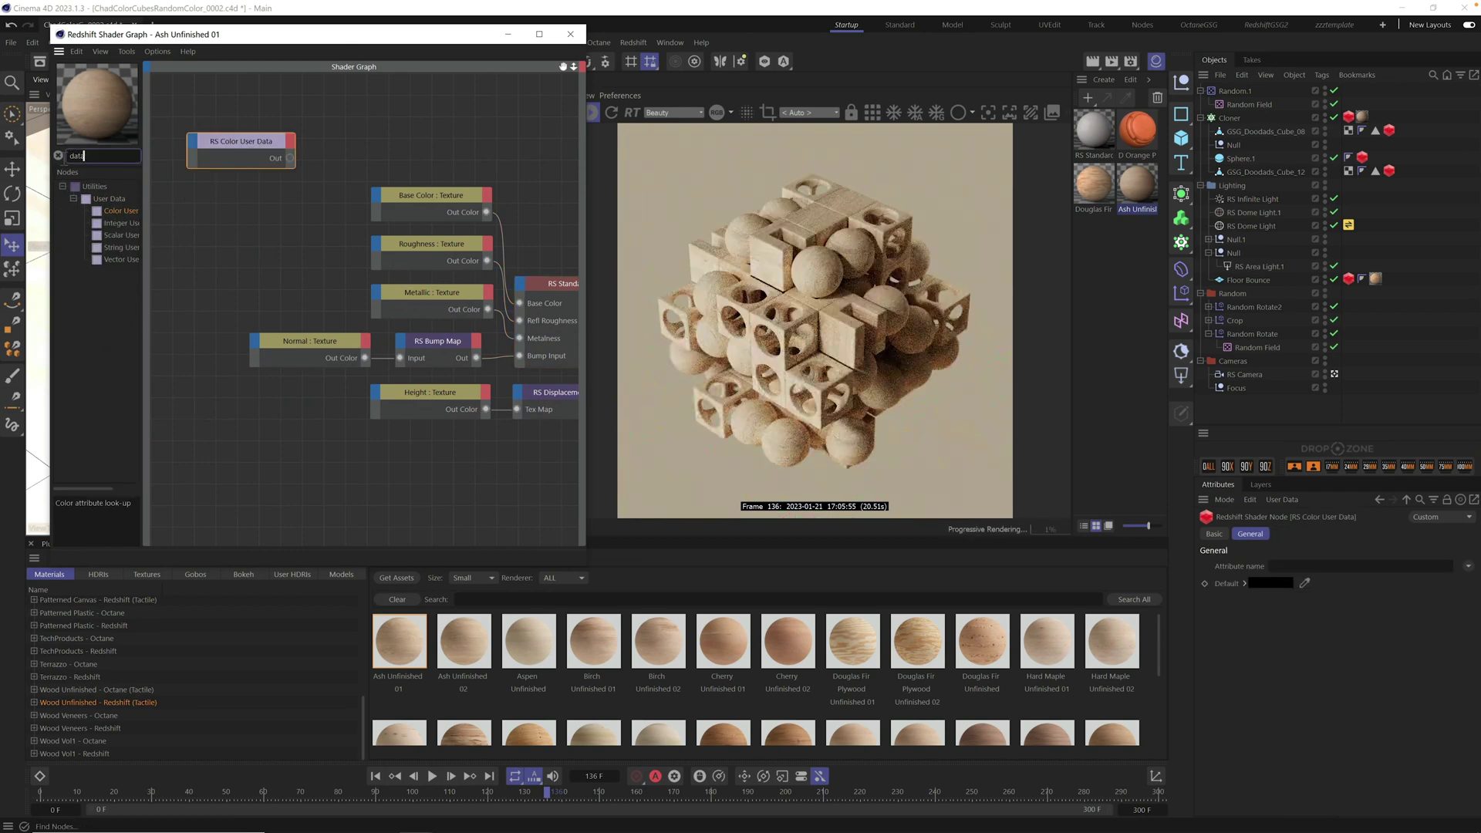
- Add an RS Ramp node and connect the Color User Data output to its input
{"action": "key", "text": "ctrl+a"}
{"action": "type", "text": "ramp"}
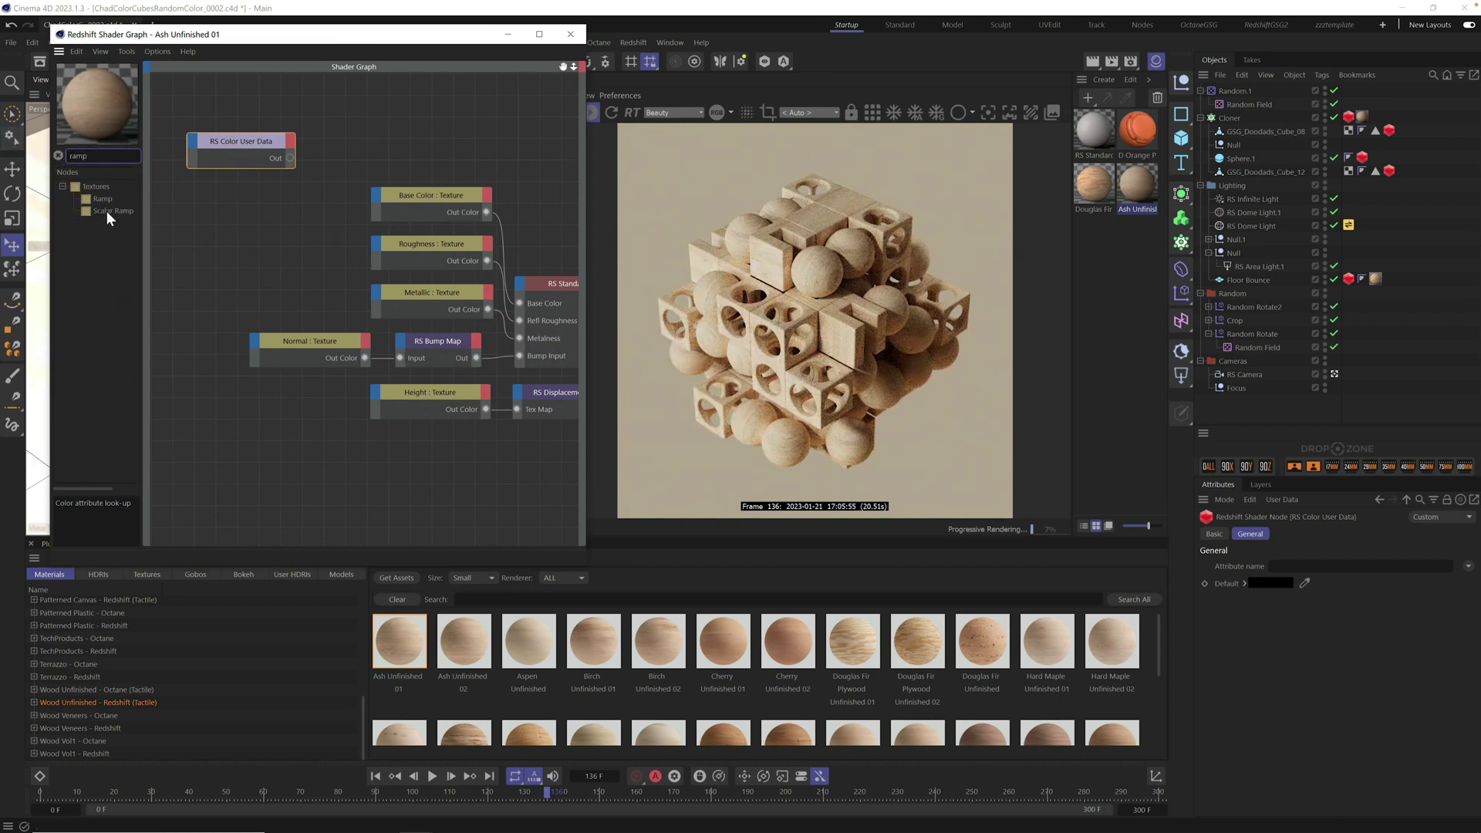
{"action": "left_click_drag", "start_coordinate": [107, 197], "coordinate": [354, 137]}
{"action": "left_click_drag", "start_coordinate": [226, 141], "coordinate": [187, 123]}
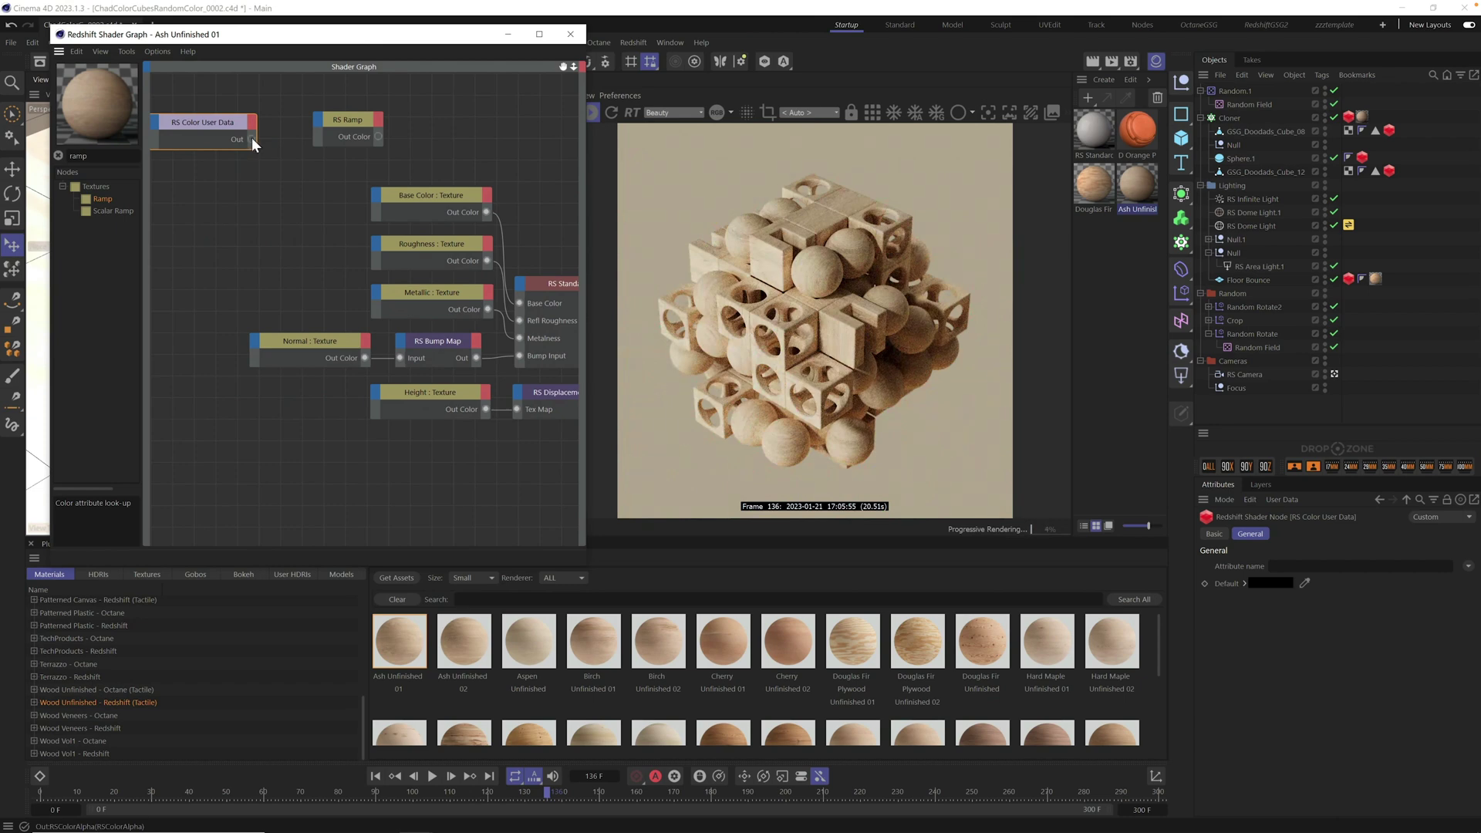
{"action": "left_click_drag", "start_coordinate": [317, 122], "coordinate": [318, 121]}
{"action": "left_click", "coordinate": [401, 134]}
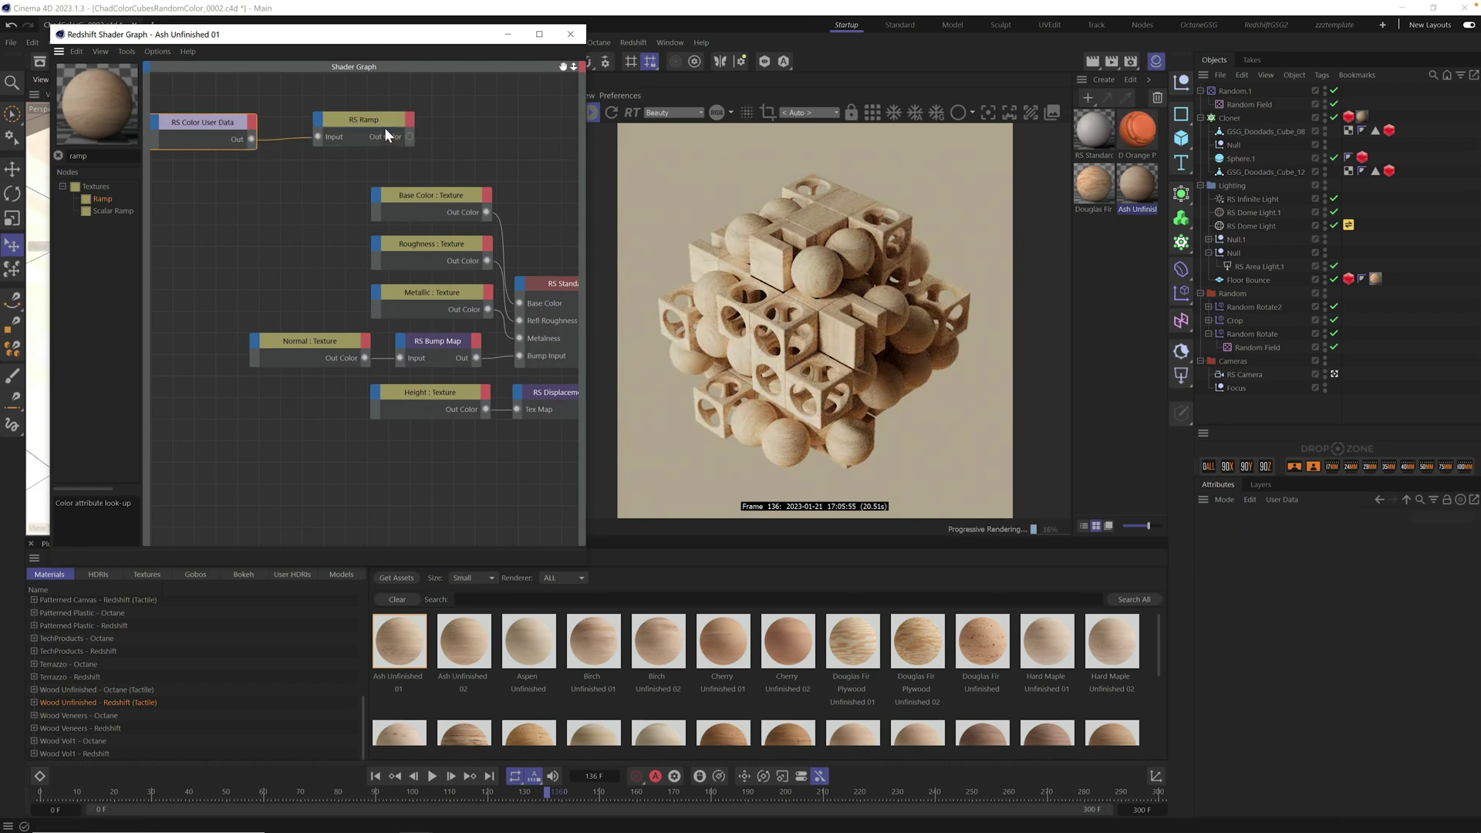
{"action": "left_click_drag", "start_coordinate": [381, 122], "coordinate": [393, 109]}
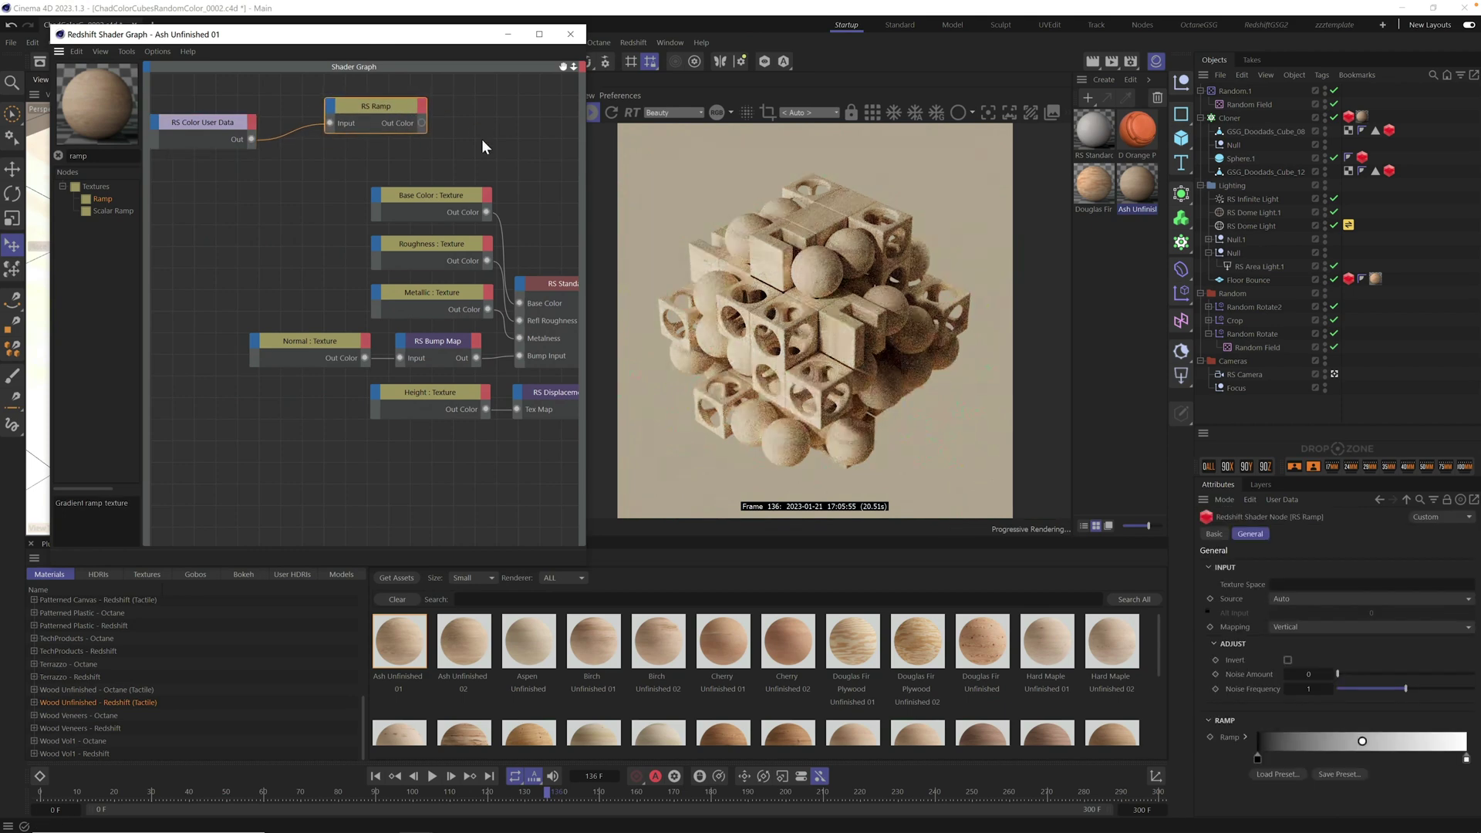
- Add an RS Color Layer node above the RS Standard Material and connect the Ramp's output to its Base Color
{"action": "middle_click_drag", "start_coordinate": [483, 141], "coordinate": [322, 185]}
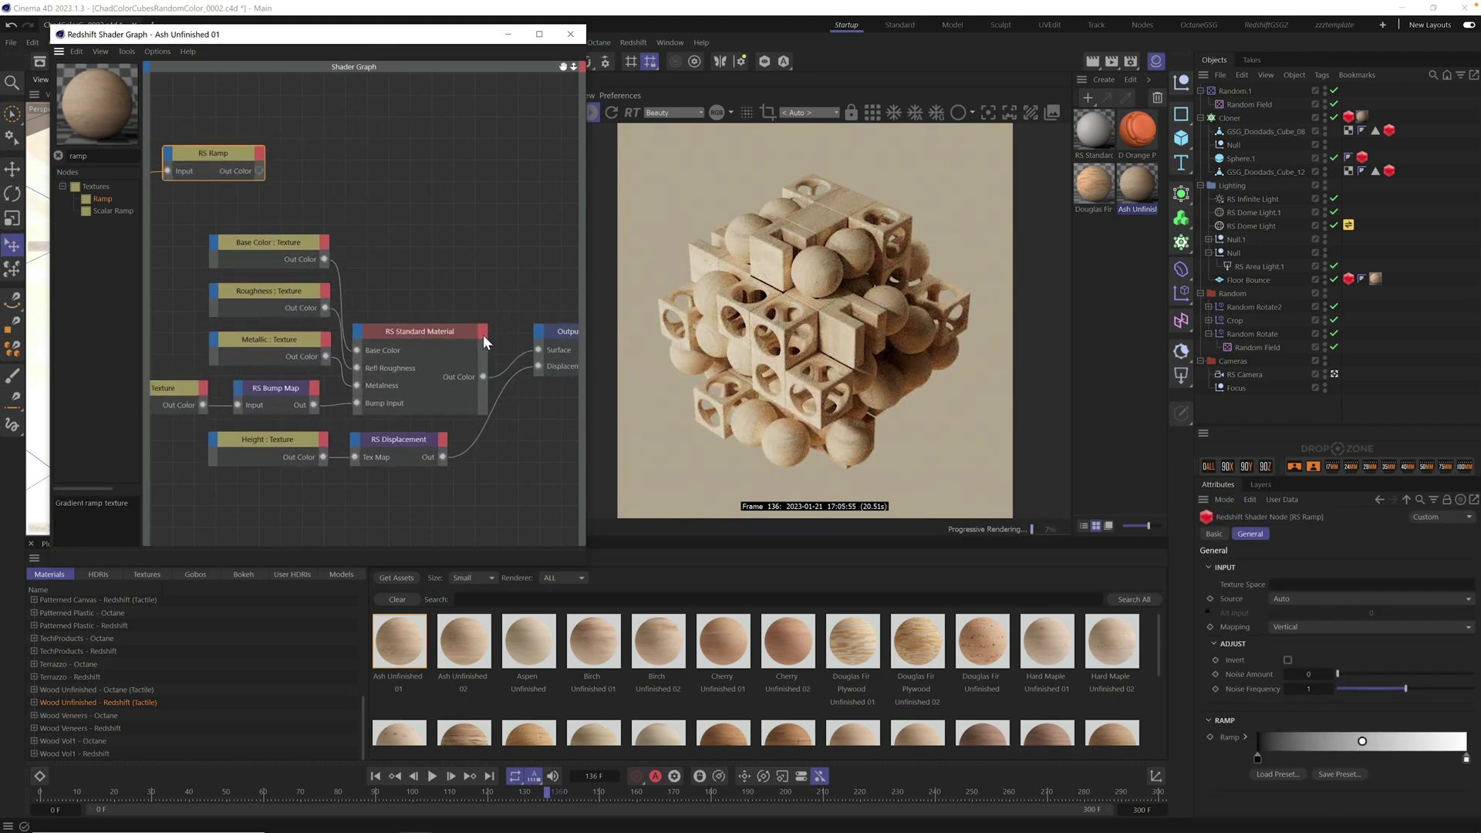
{"action": "left_click_drag", "start_coordinate": [425, 330], "coordinate": [442, 260]}
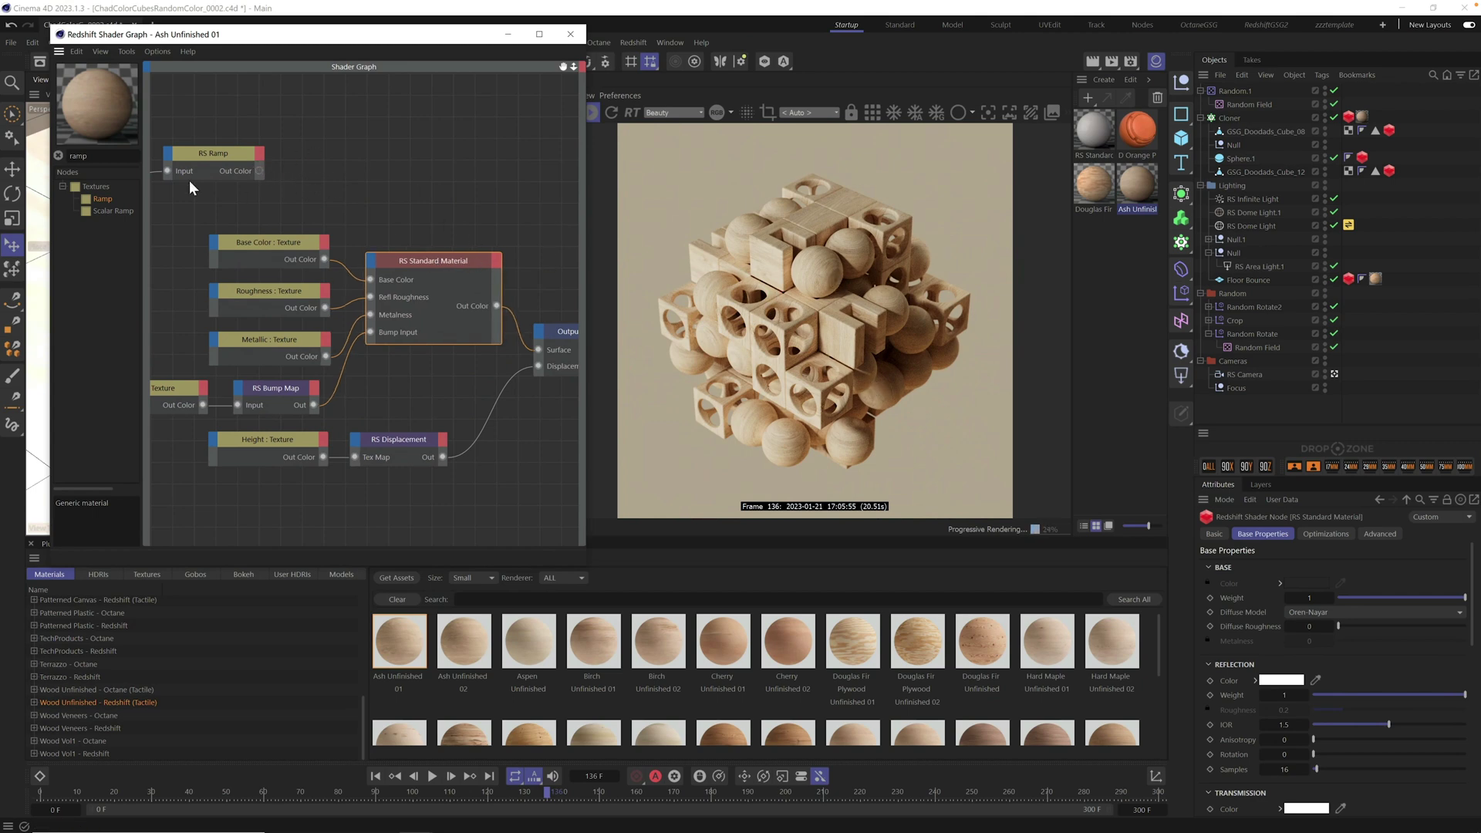
{"action": "left_click", "coordinate": [108, 156]}
{"action": "type", "text": "layer"}
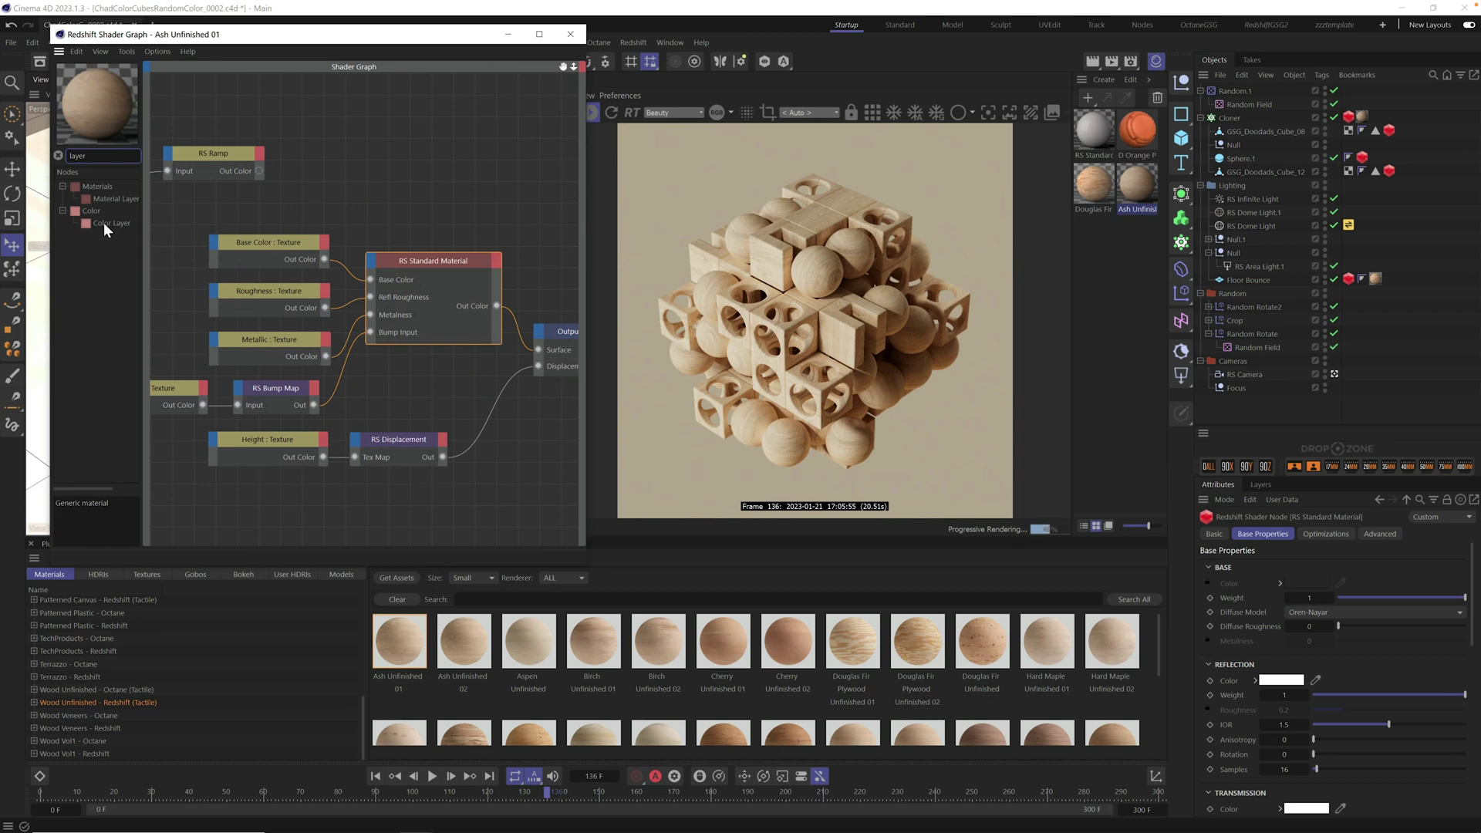
{"action": "left_click_drag", "start_coordinate": [104, 222], "coordinate": [377, 141]}
{"action": "left_click", "coordinate": [231, 152]}
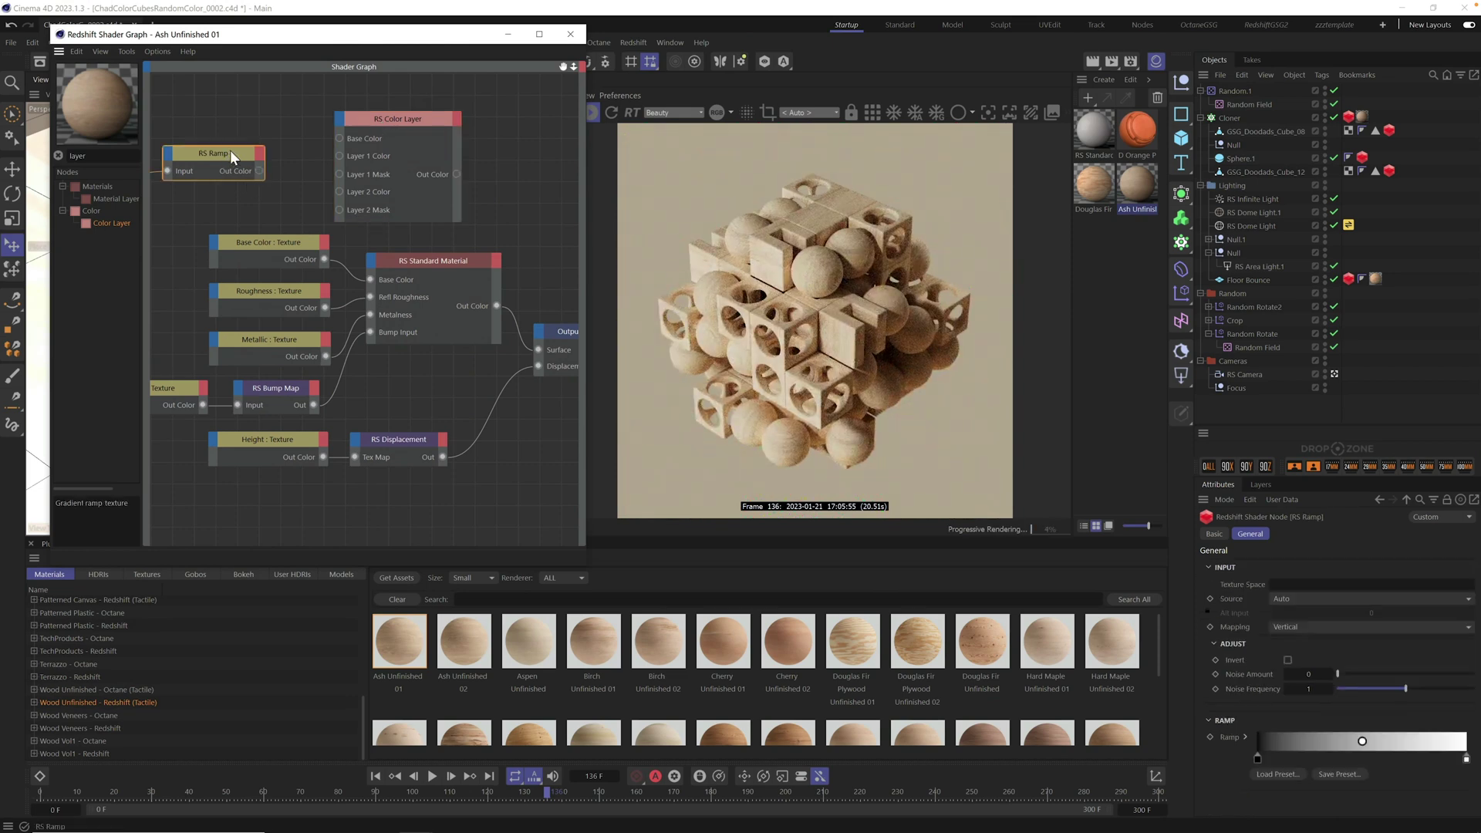
{"action": "left_click_drag", "start_coordinate": [233, 151], "coordinate": [338, 138]}
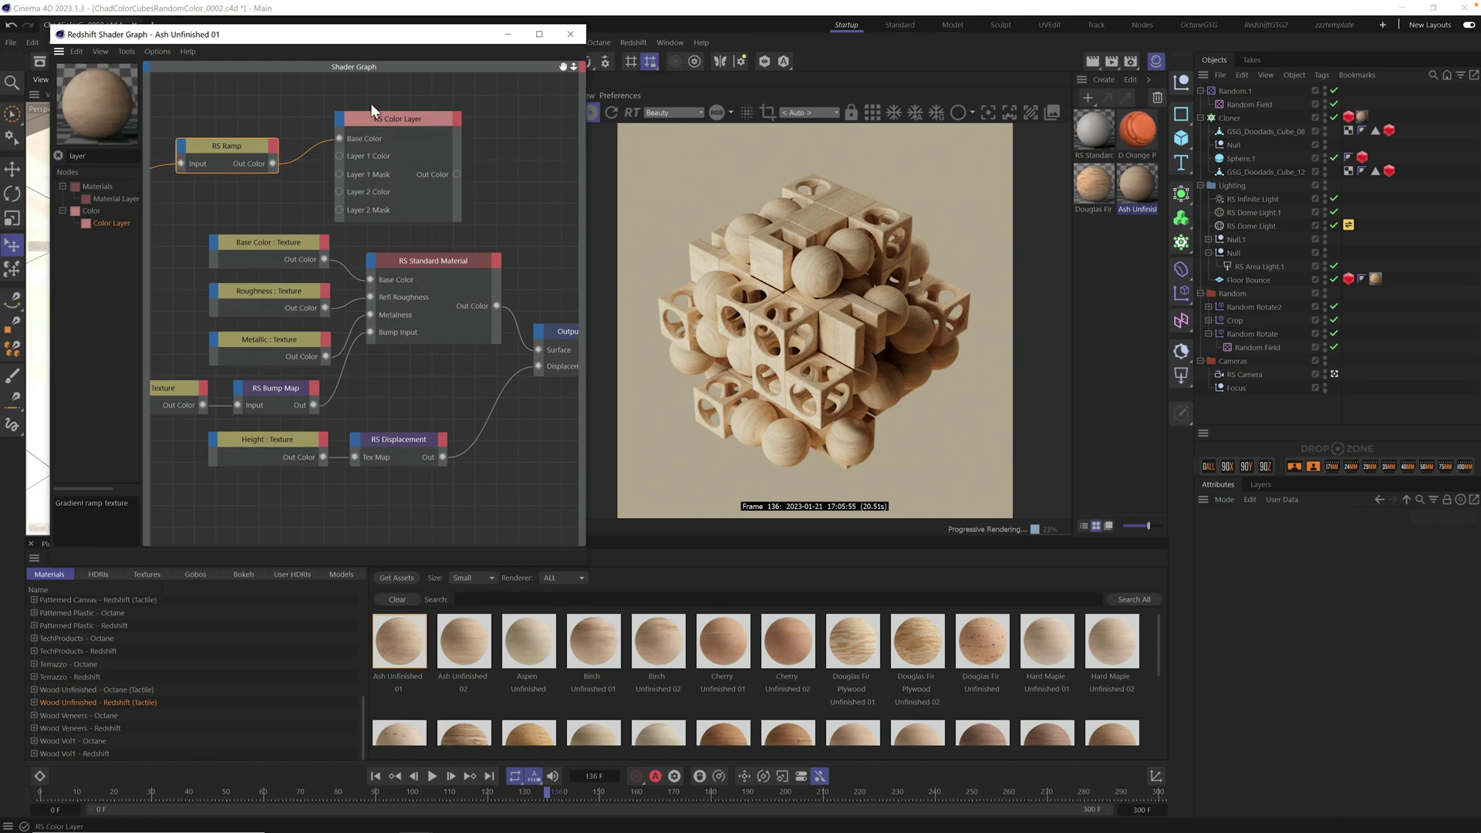
- Connect the Base Color texture to the Color Layer's Layer 1 Color, and the Color Layer's output to the RS Standard Material's Base Color
{"action": "left_click", "coordinate": [254, 241]}
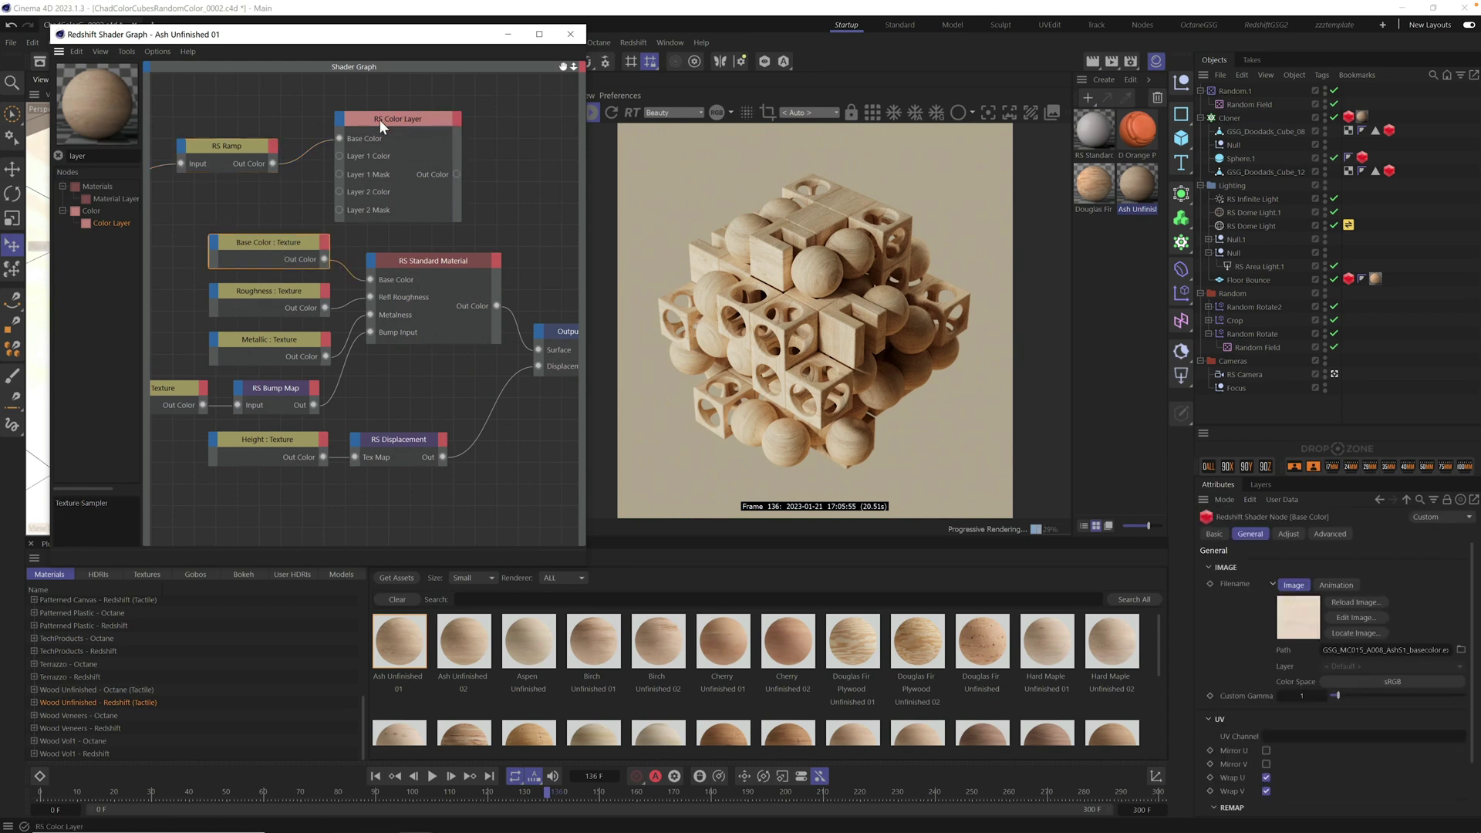
{"action": "left_click_drag", "start_coordinate": [278, 241], "coordinate": [251, 237]}
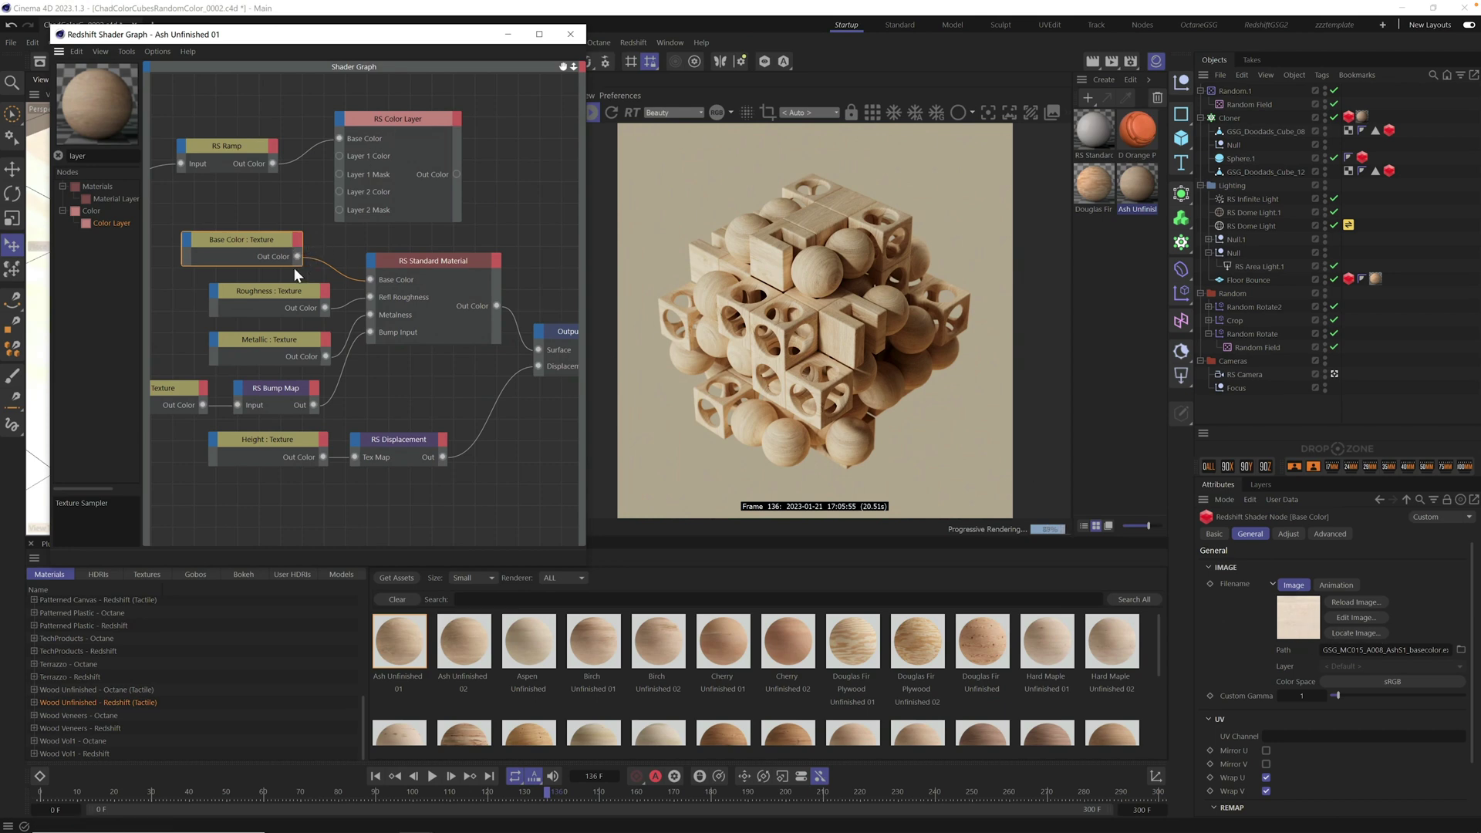
{"action": "left_click_drag", "start_coordinate": [298, 256], "coordinate": [339, 156]}
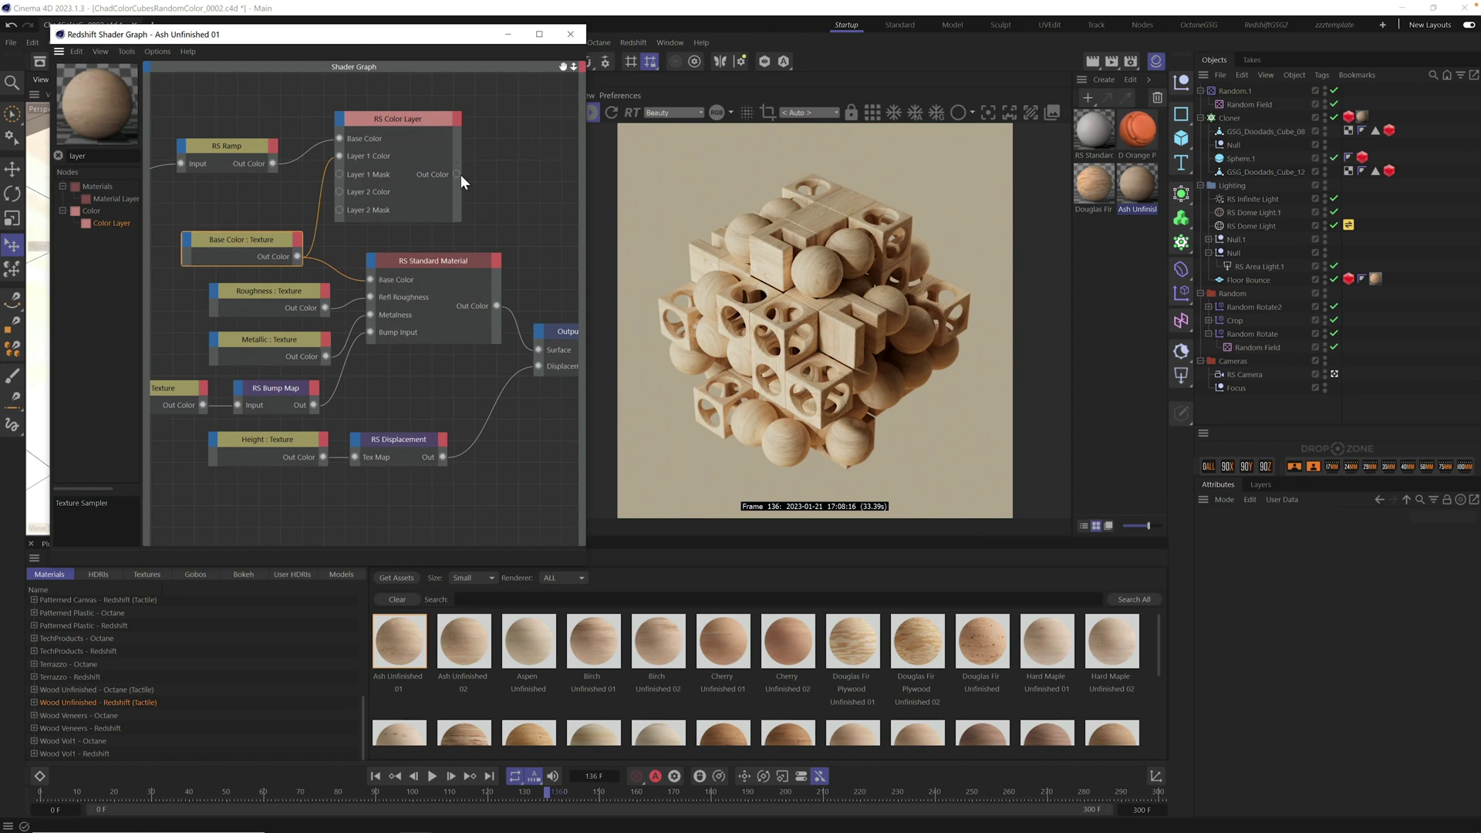
{"action": "left_click_drag", "start_coordinate": [414, 120], "coordinate": [403, 114]}
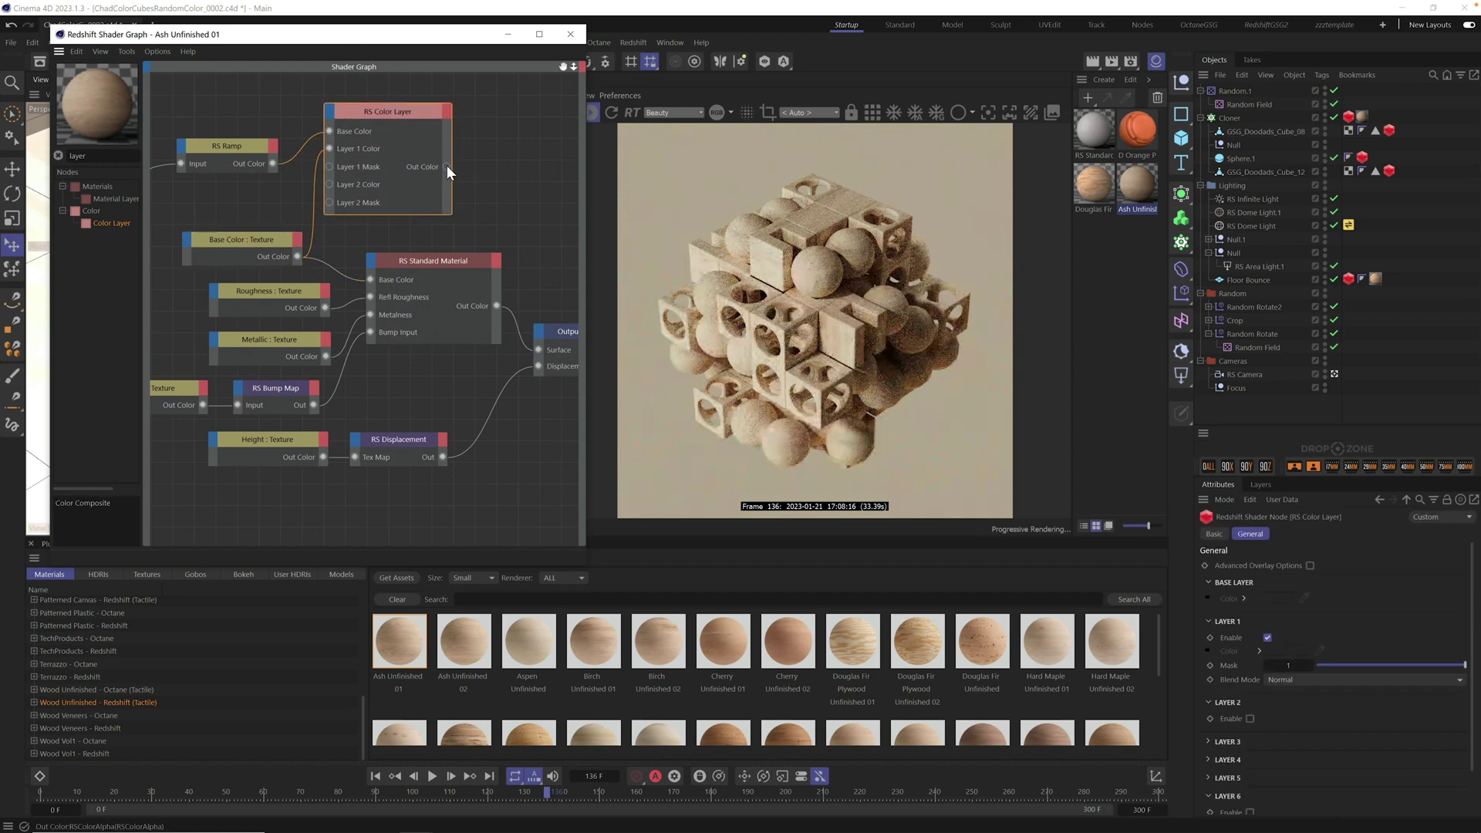
{"action": "left_click_drag", "start_coordinate": [446, 165], "coordinate": [370, 278]}
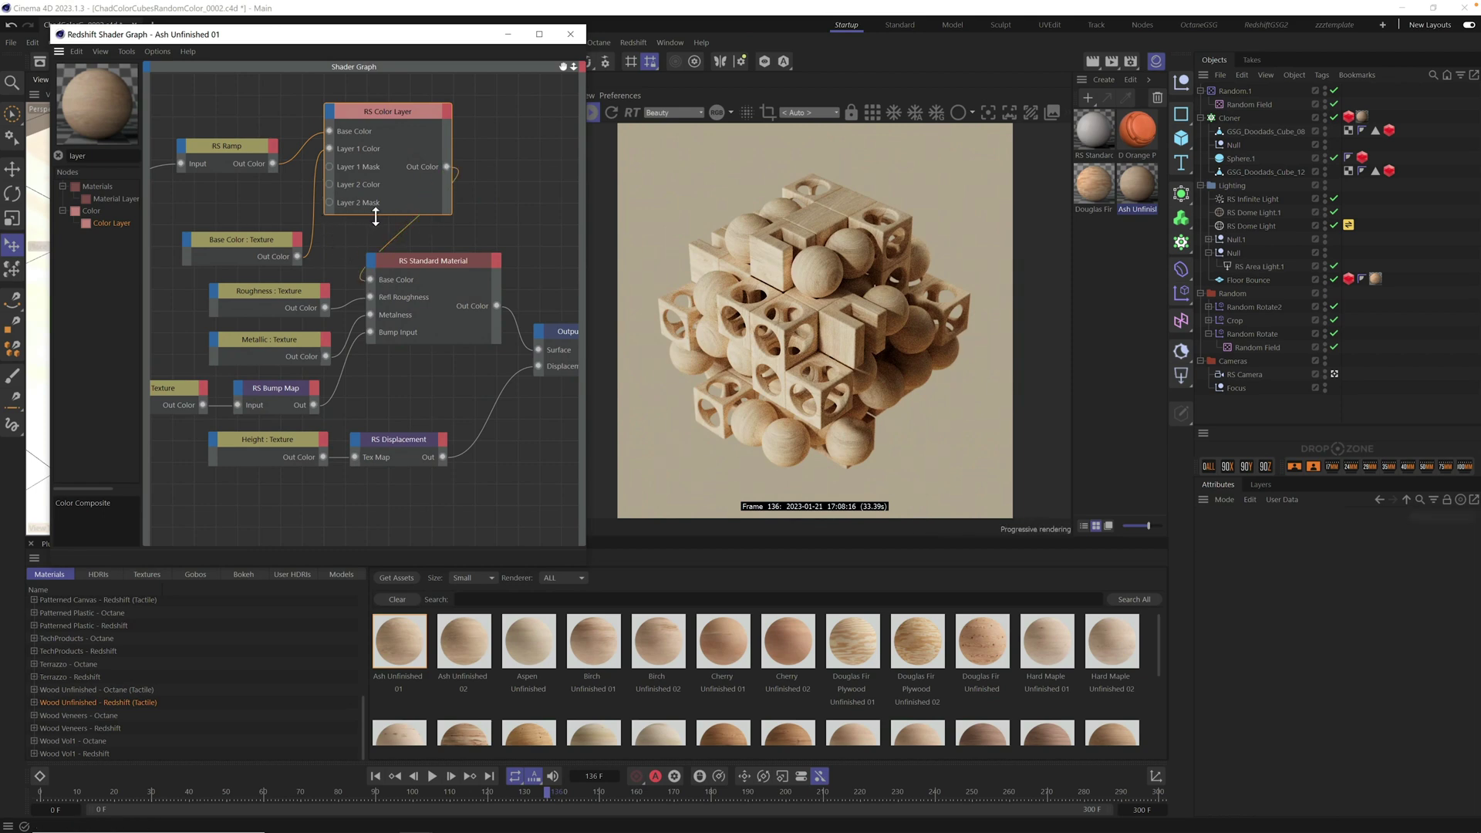
- Set the blend mode of Layer 1 in the RS Color Layer node to Multiply
{"action": "left_click", "coordinate": [393, 111]}
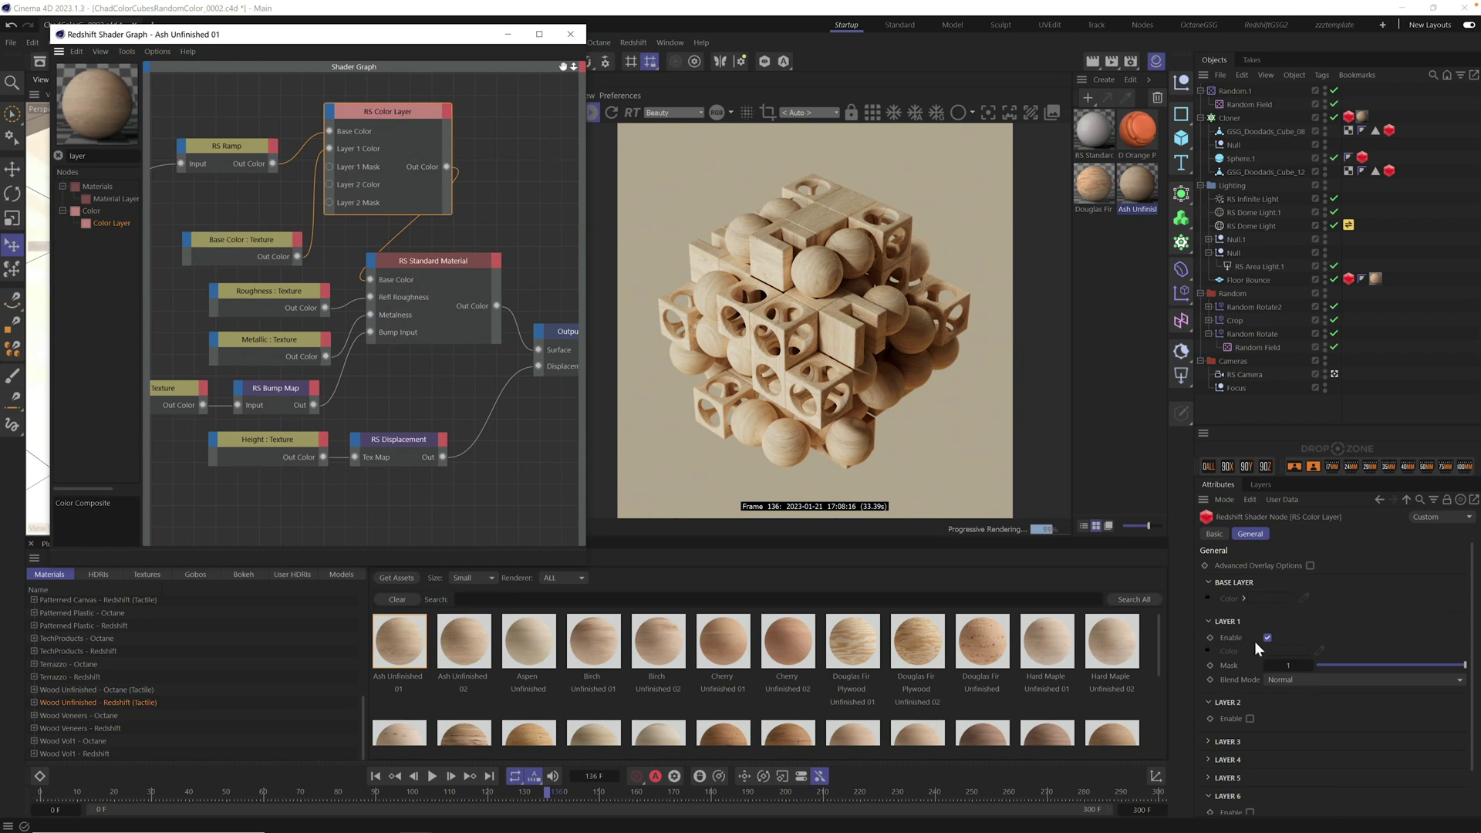
{"action": "left_click", "coordinate": [1319, 678]}
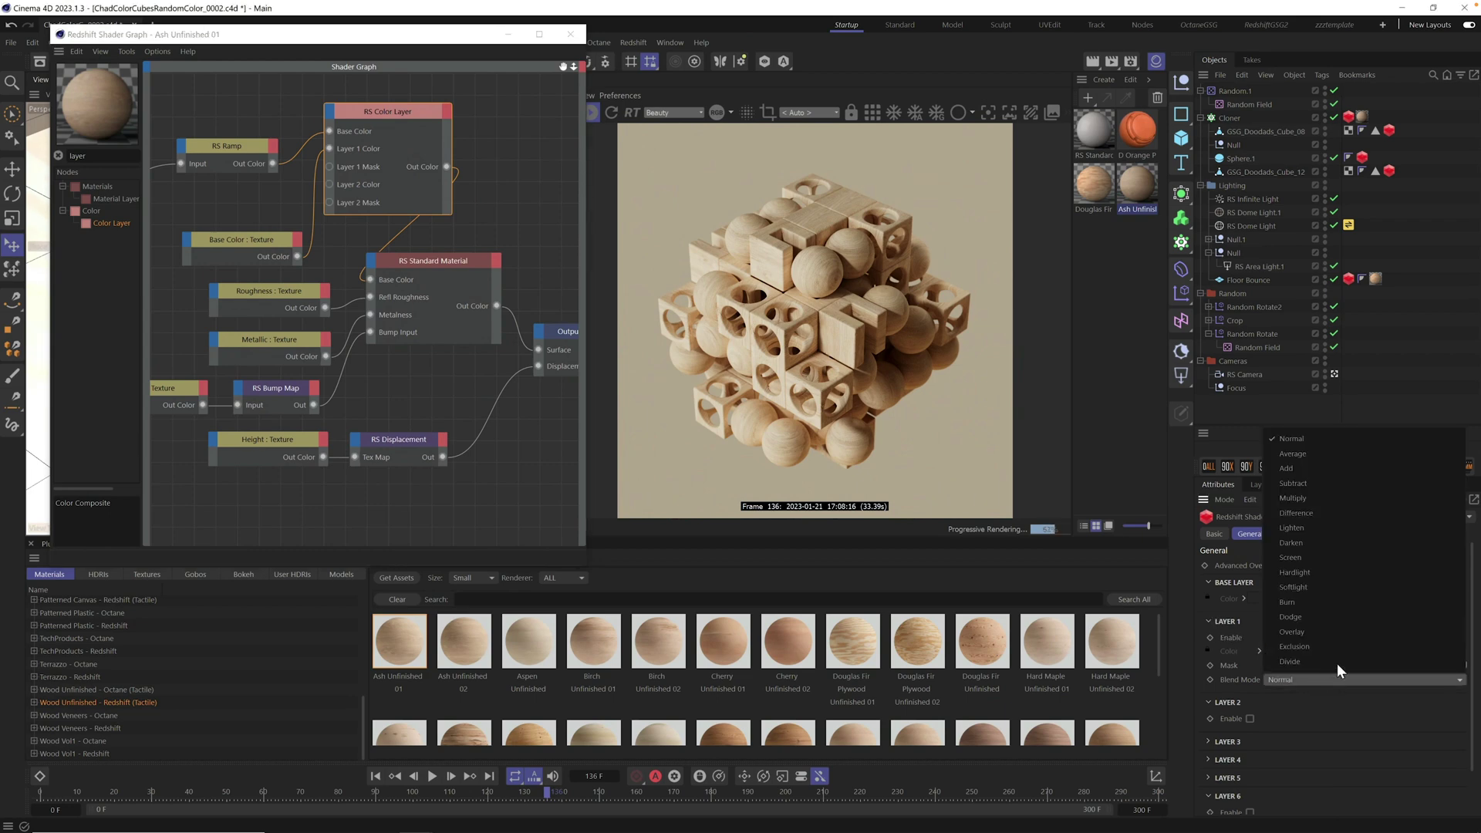
{"action": "left_click", "coordinate": [1323, 498]}
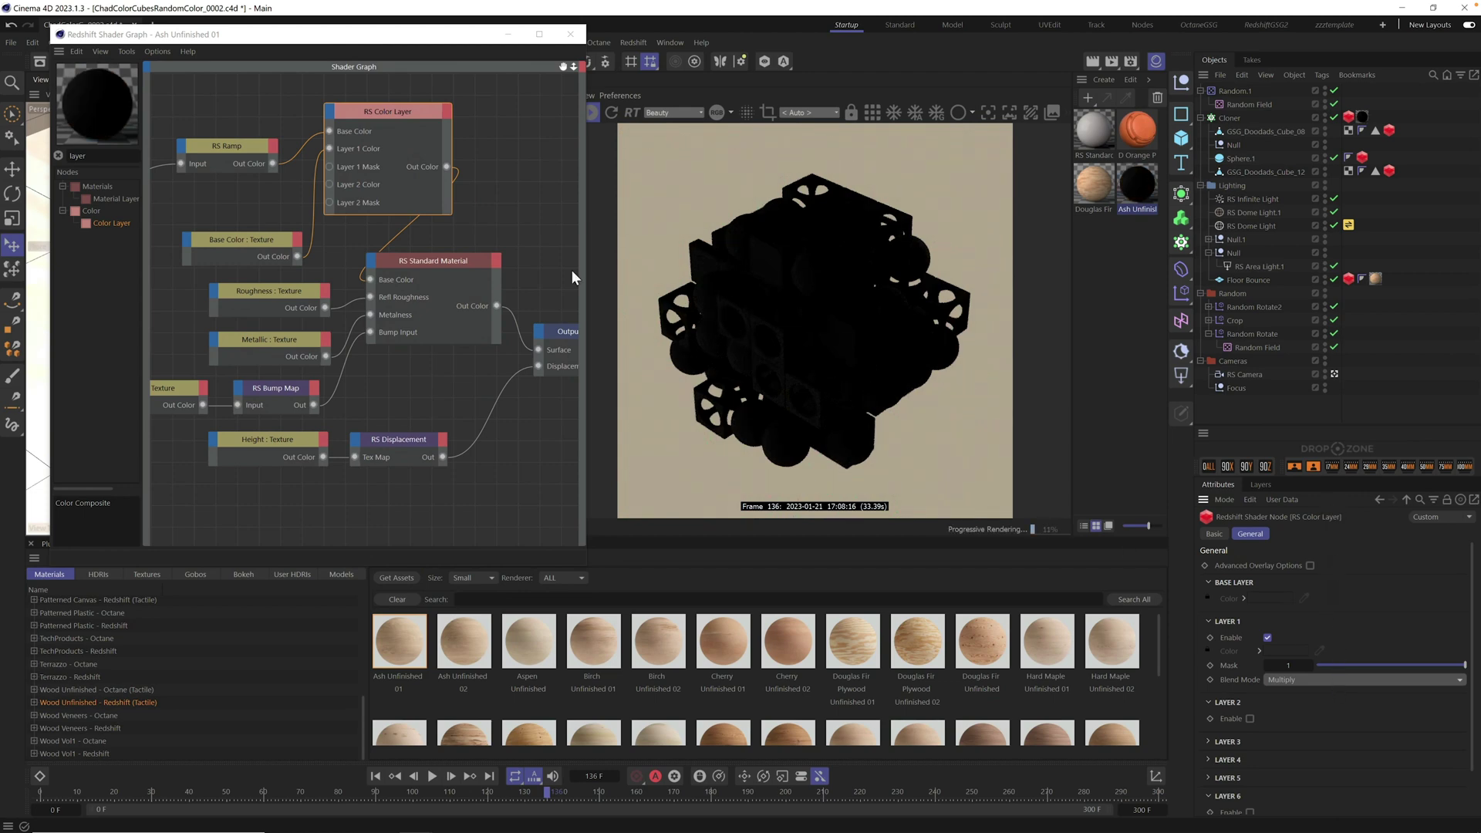
- Set the RS Color User Data node's attribute name to the MoGraph Color attribute, RSMGColor
{"action": "left_click", "coordinate": [216, 146]}
{"action": "middle_click_drag", "start_coordinate": [238, 118], "coordinate": [368, 113]}
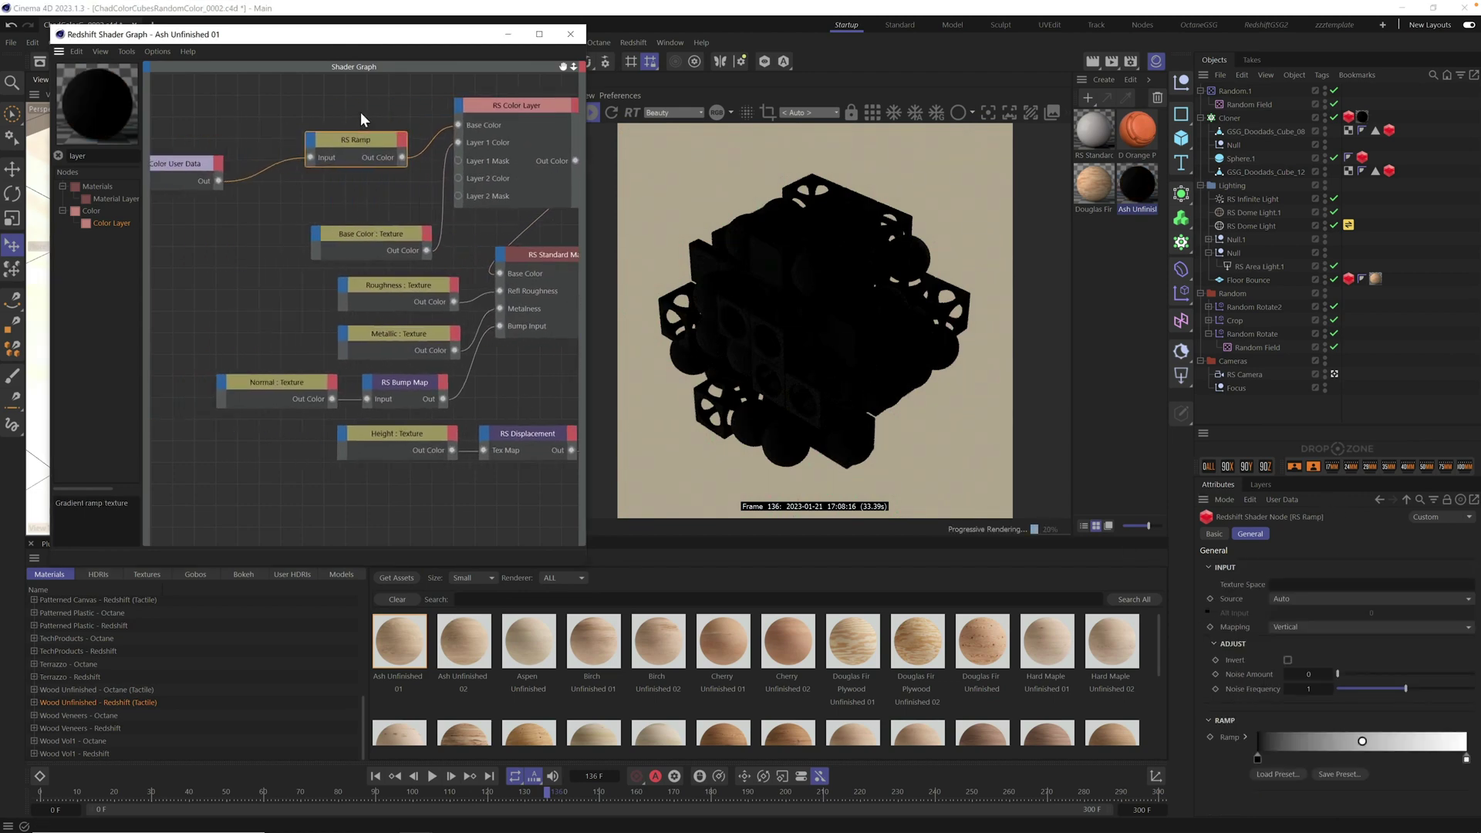
{"action": "left_click", "coordinate": [177, 164]}
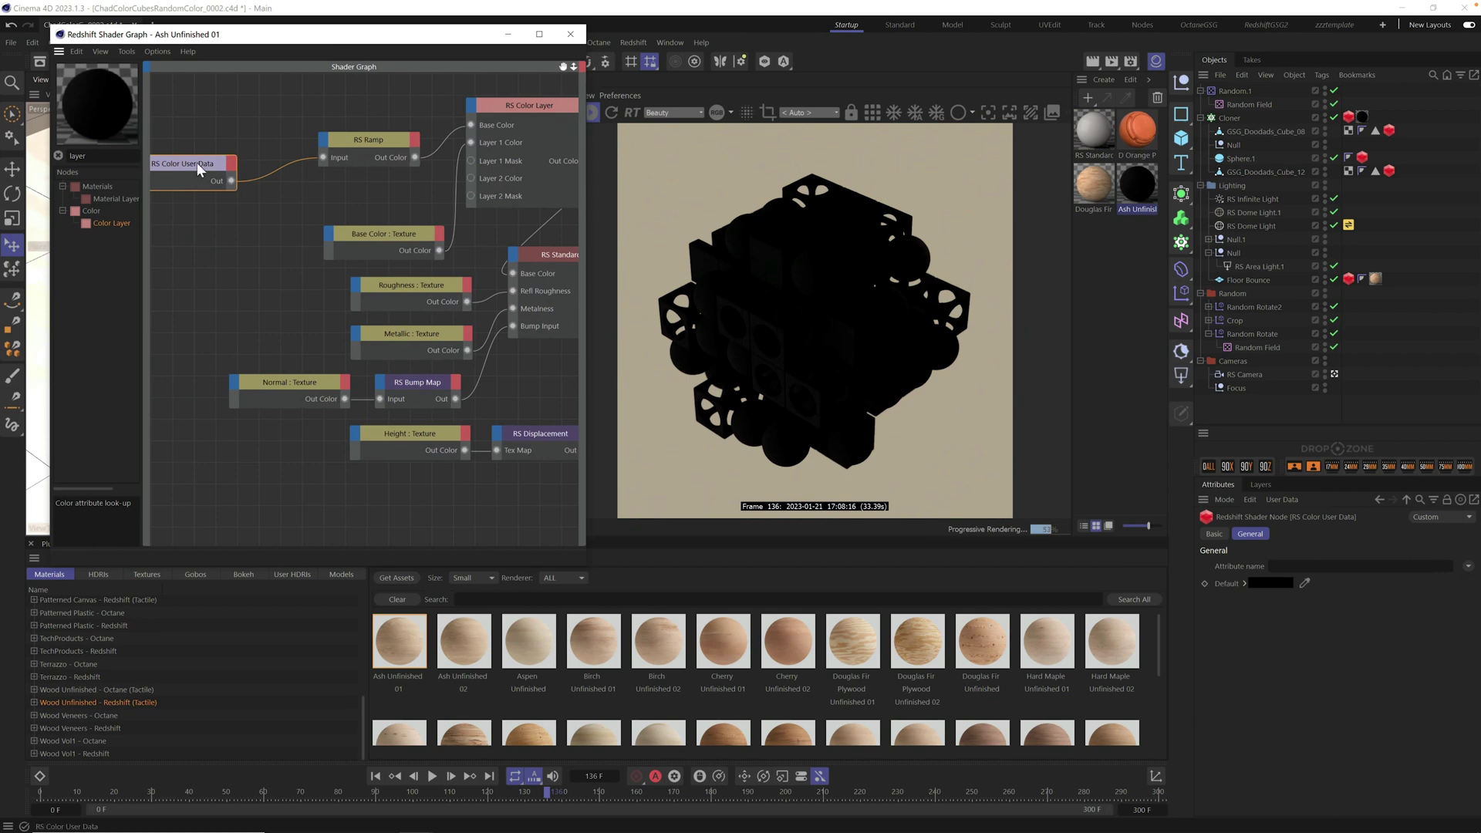
{"action": "left_click", "coordinate": [1468, 566]}
{"action": "mouse_move", "coordinate": [1463, 583]}
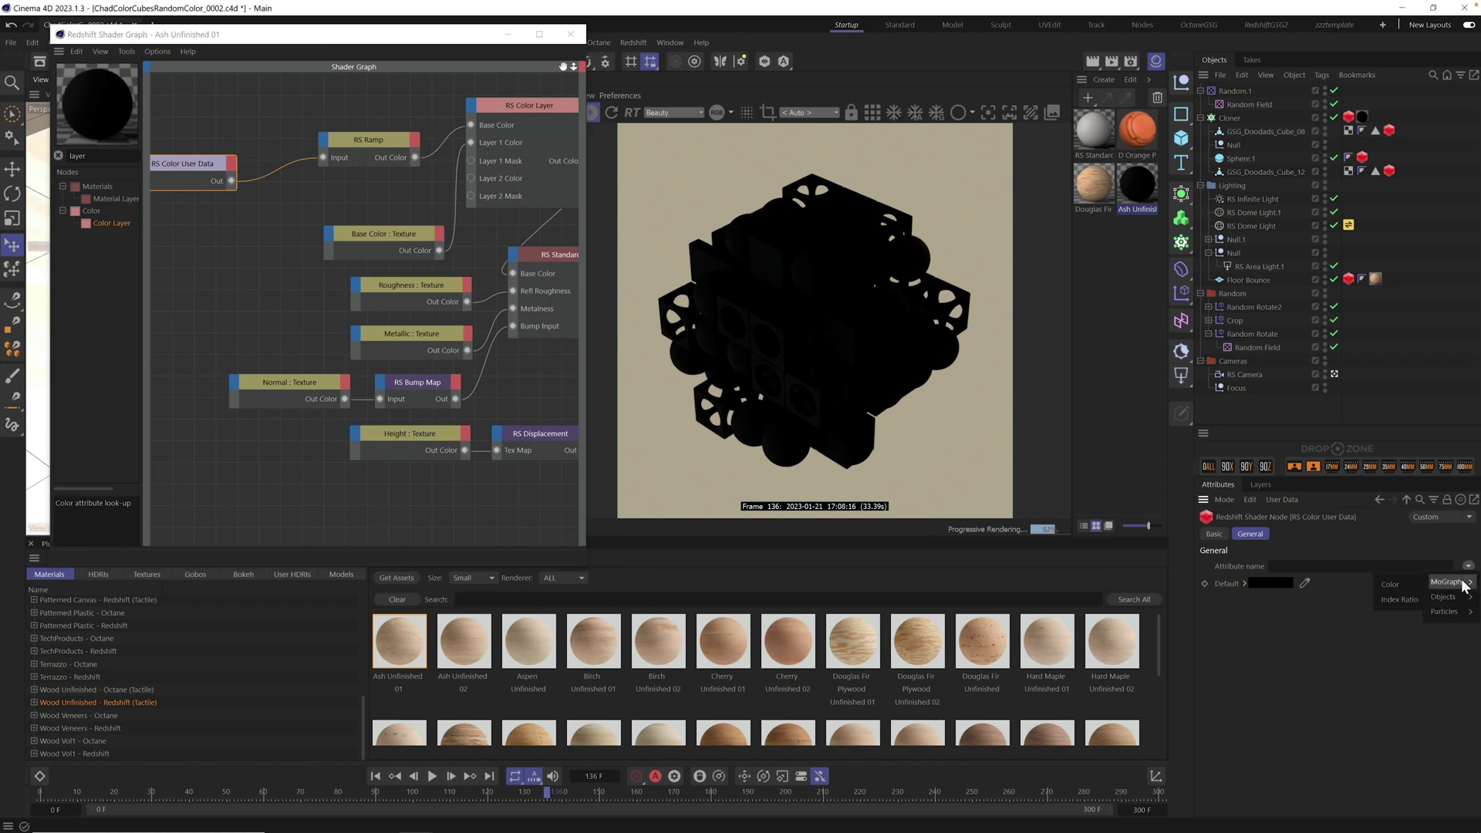
{"action": "left_click", "coordinate": [1410, 584]}
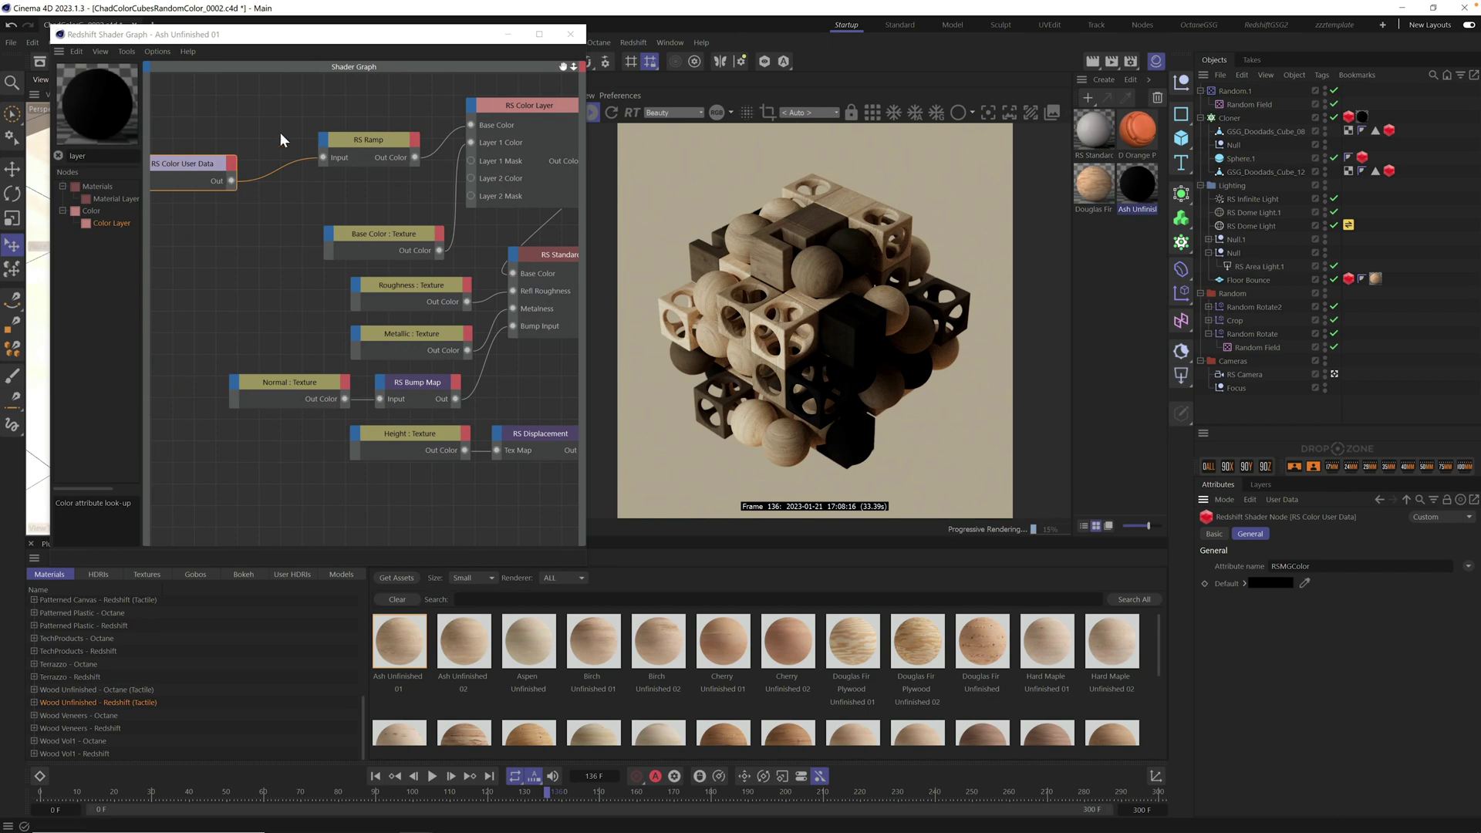
- Load a Color Ramps preset with pale grey, red, orange and two greens into the RS Ramp node
{"action": "left_click", "coordinate": [381, 141]}
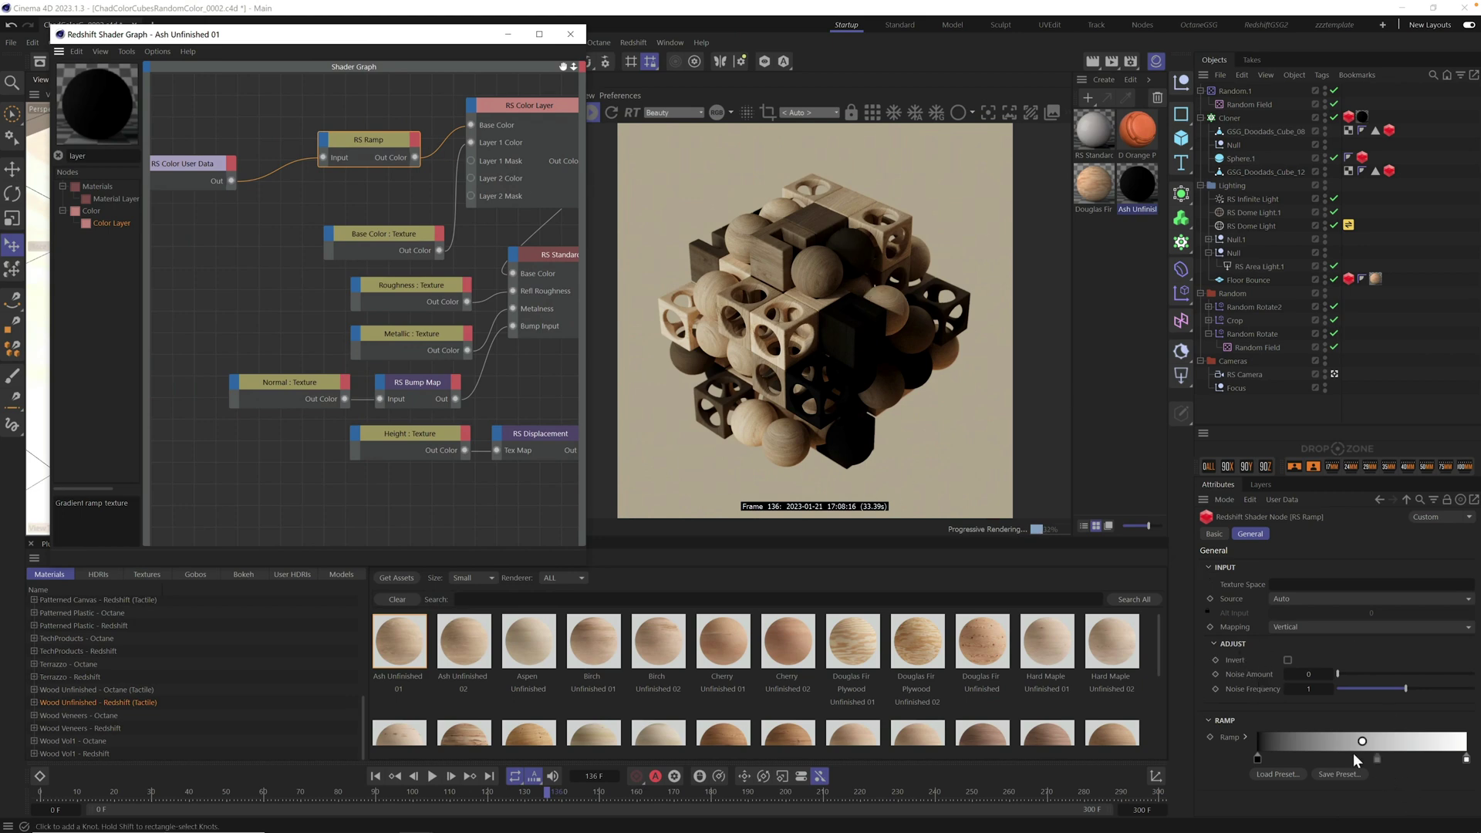
{"action": "left_click", "coordinate": [1275, 773]}
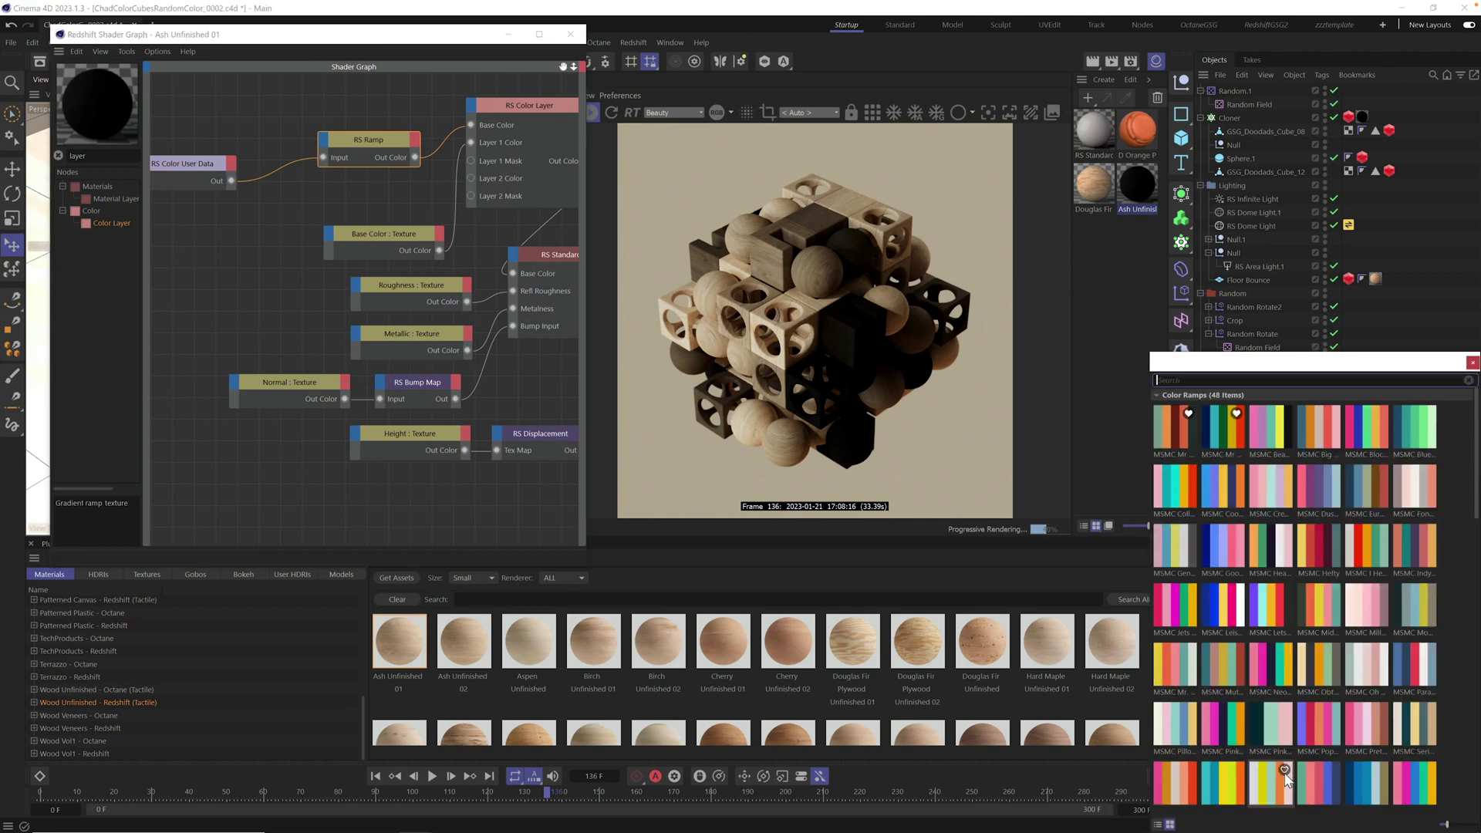
{"action": "double_click", "coordinate": [1367, 545]}
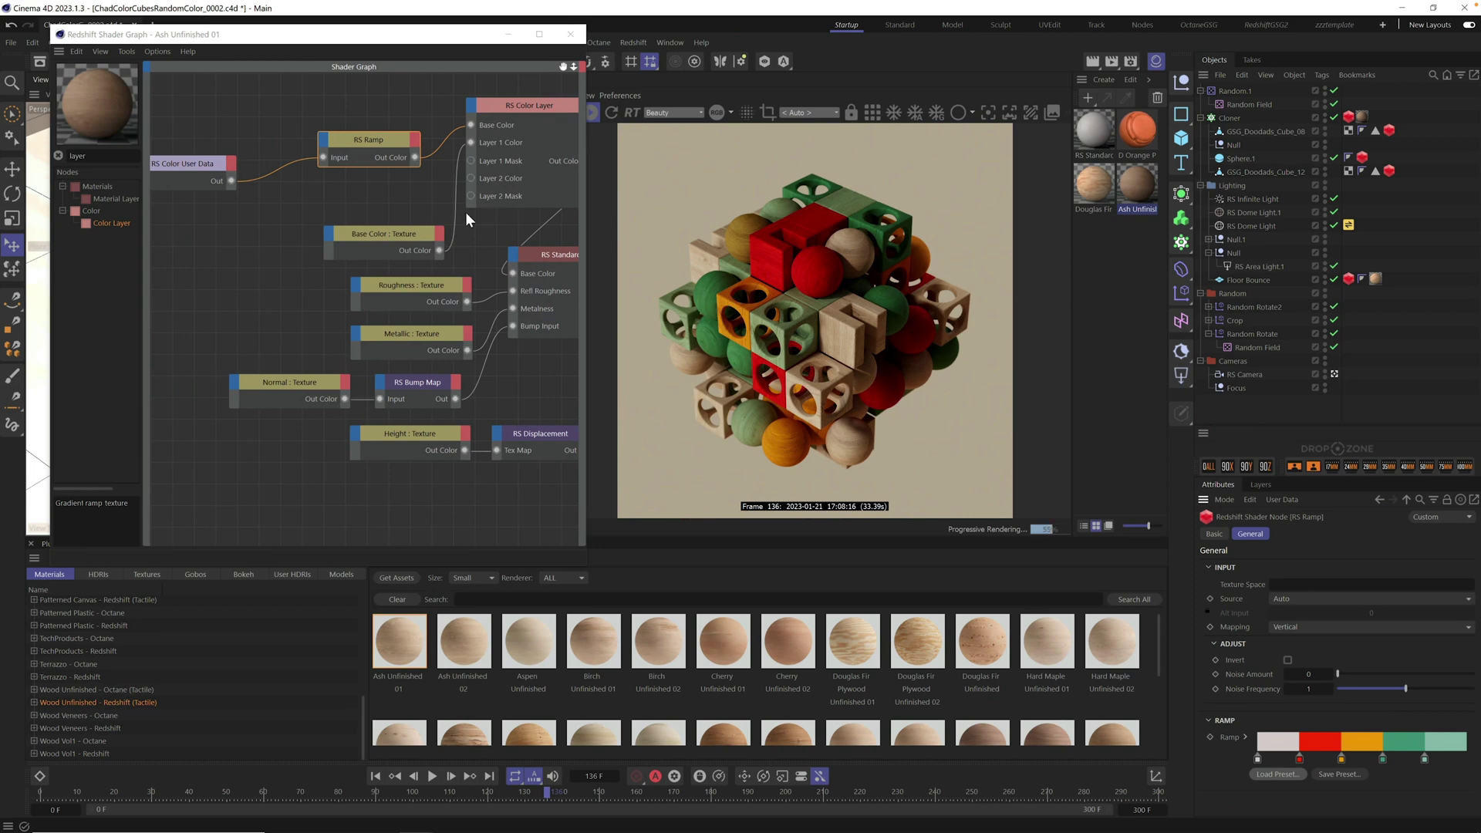
- Connect the Base Color texture to the Color Layer's Layer 2 Color as well and enable Layer 2
{"action": "left_click_drag", "start_coordinate": [420, 234], "coordinate": [382, 224]}
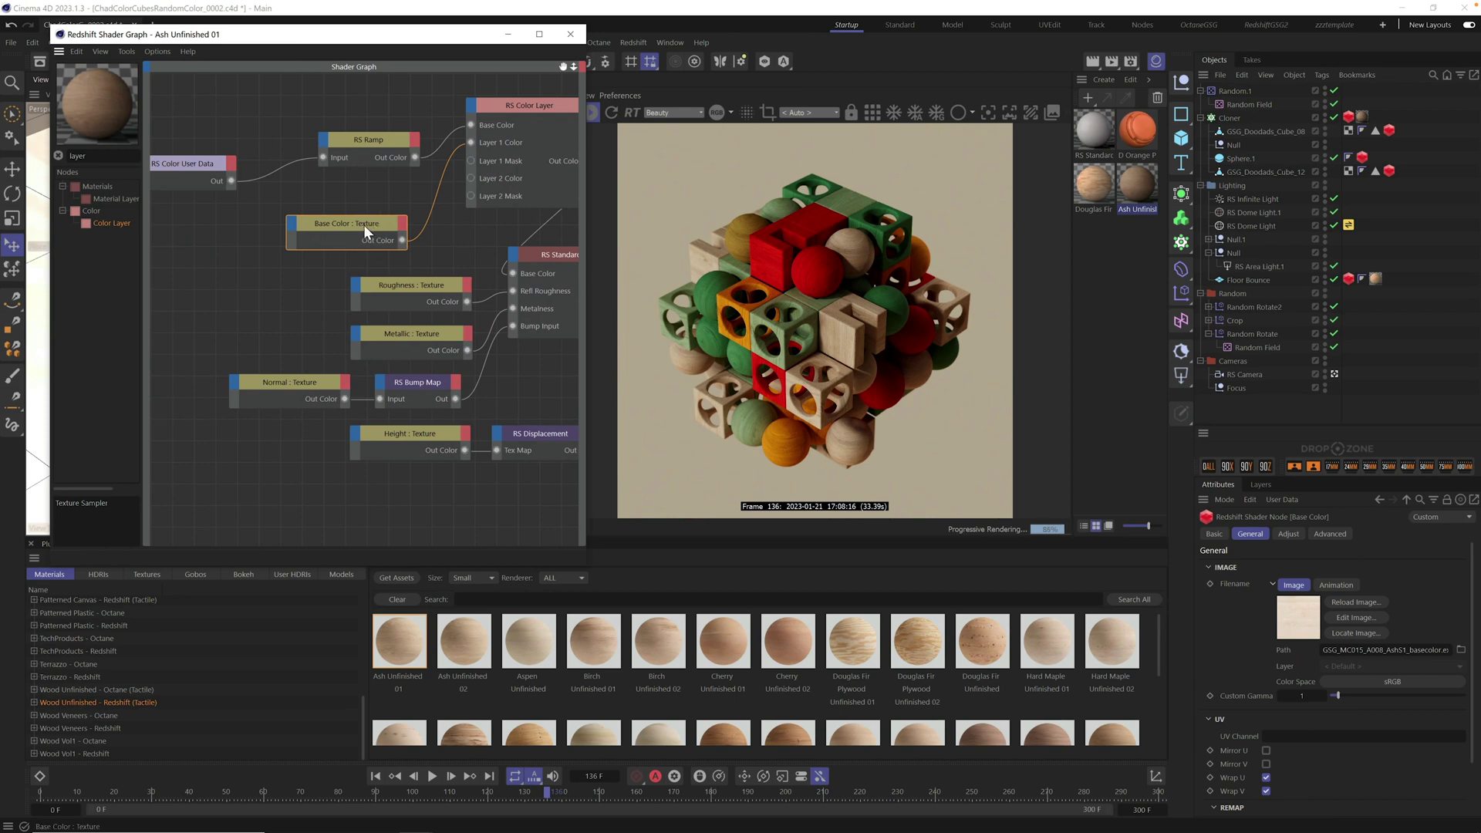
{"action": "left_click_drag", "start_coordinate": [364, 223], "coordinate": [357, 222]}
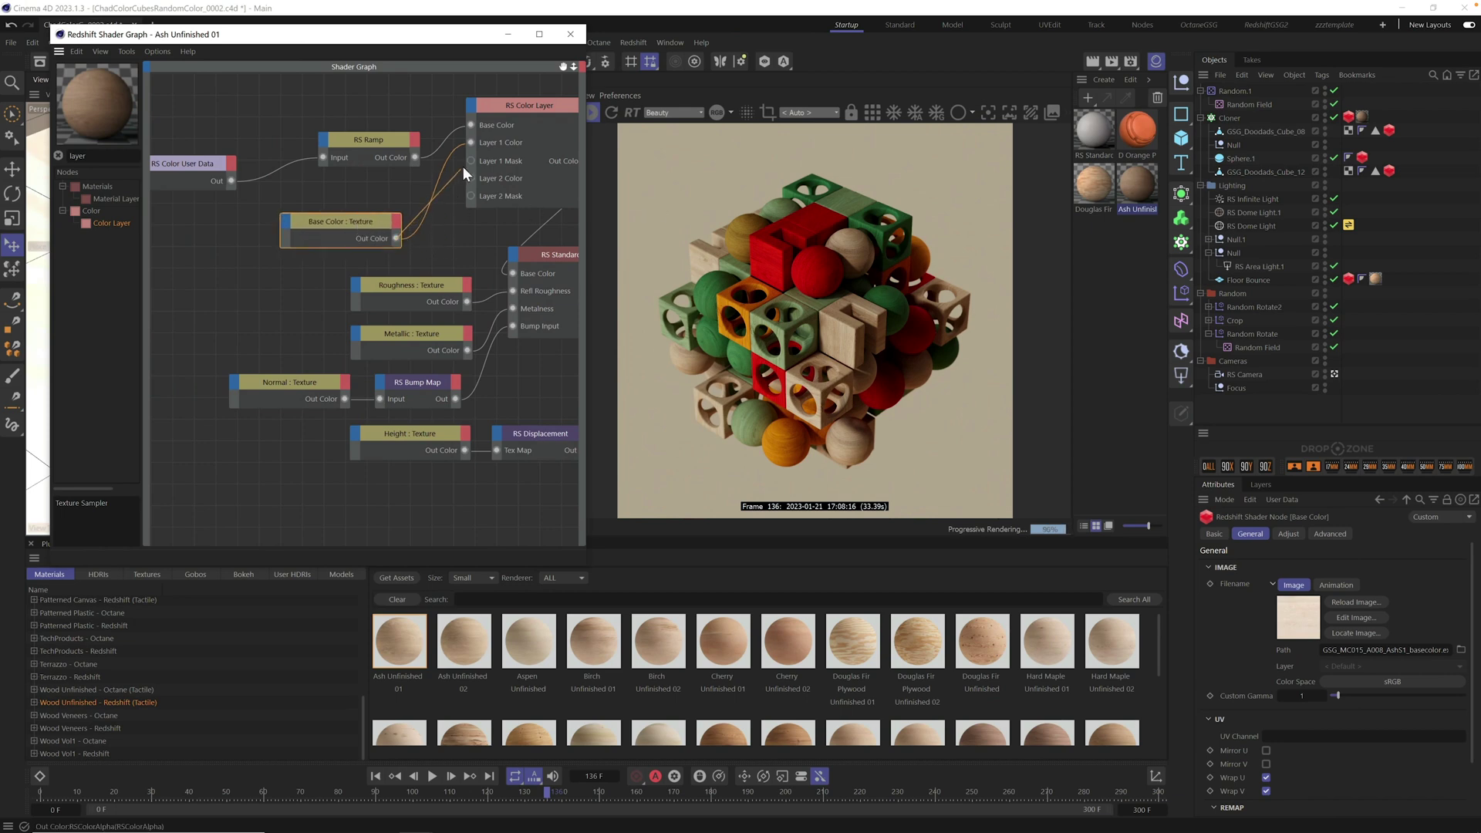
{"action": "left_click_drag", "start_coordinate": [467, 165], "coordinate": [471, 179]}
{"action": "left_click", "coordinate": [540, 105]}
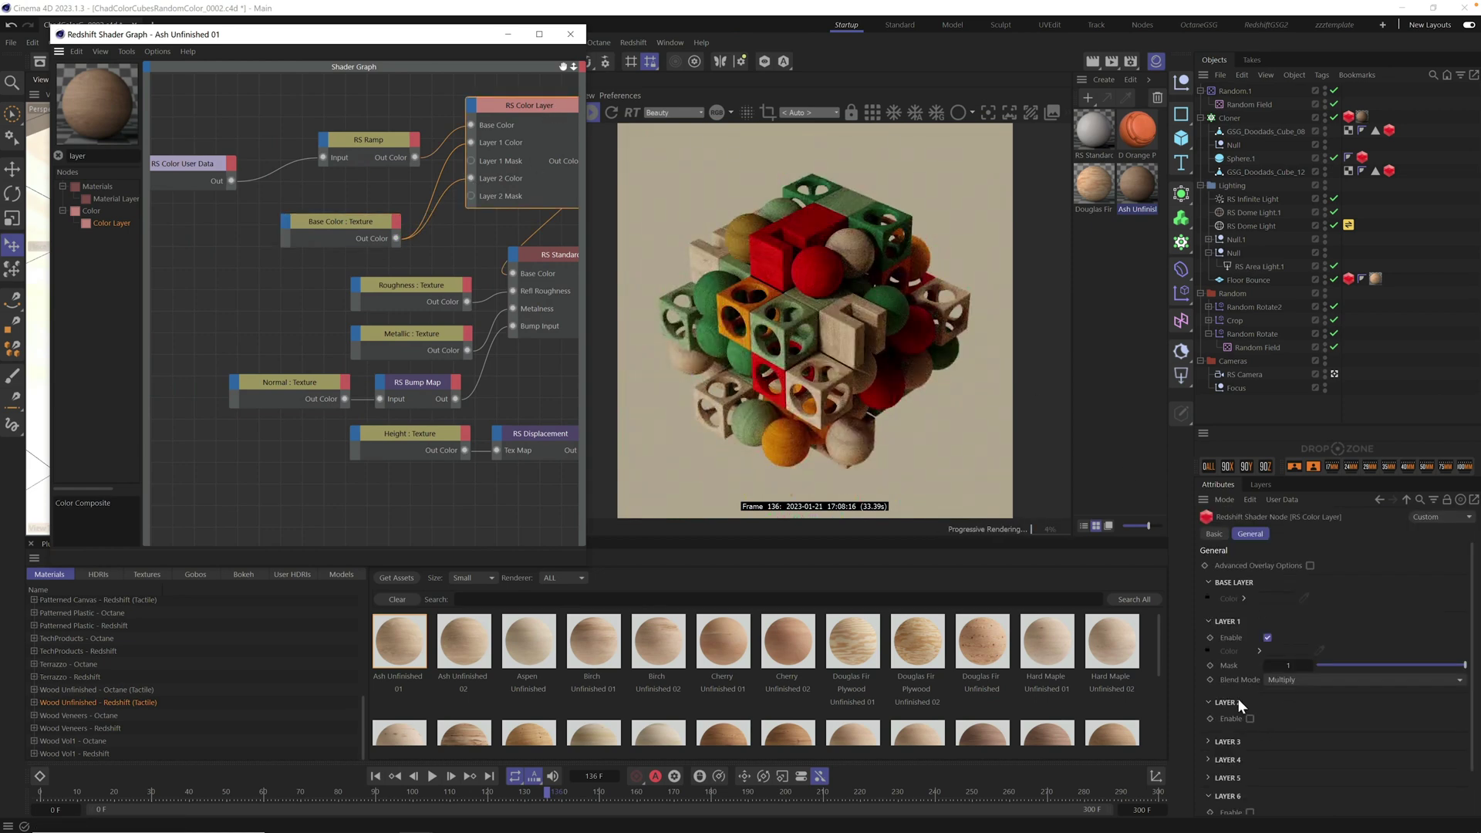
{"action": "left_click", "coordinate": [1250, 719]}
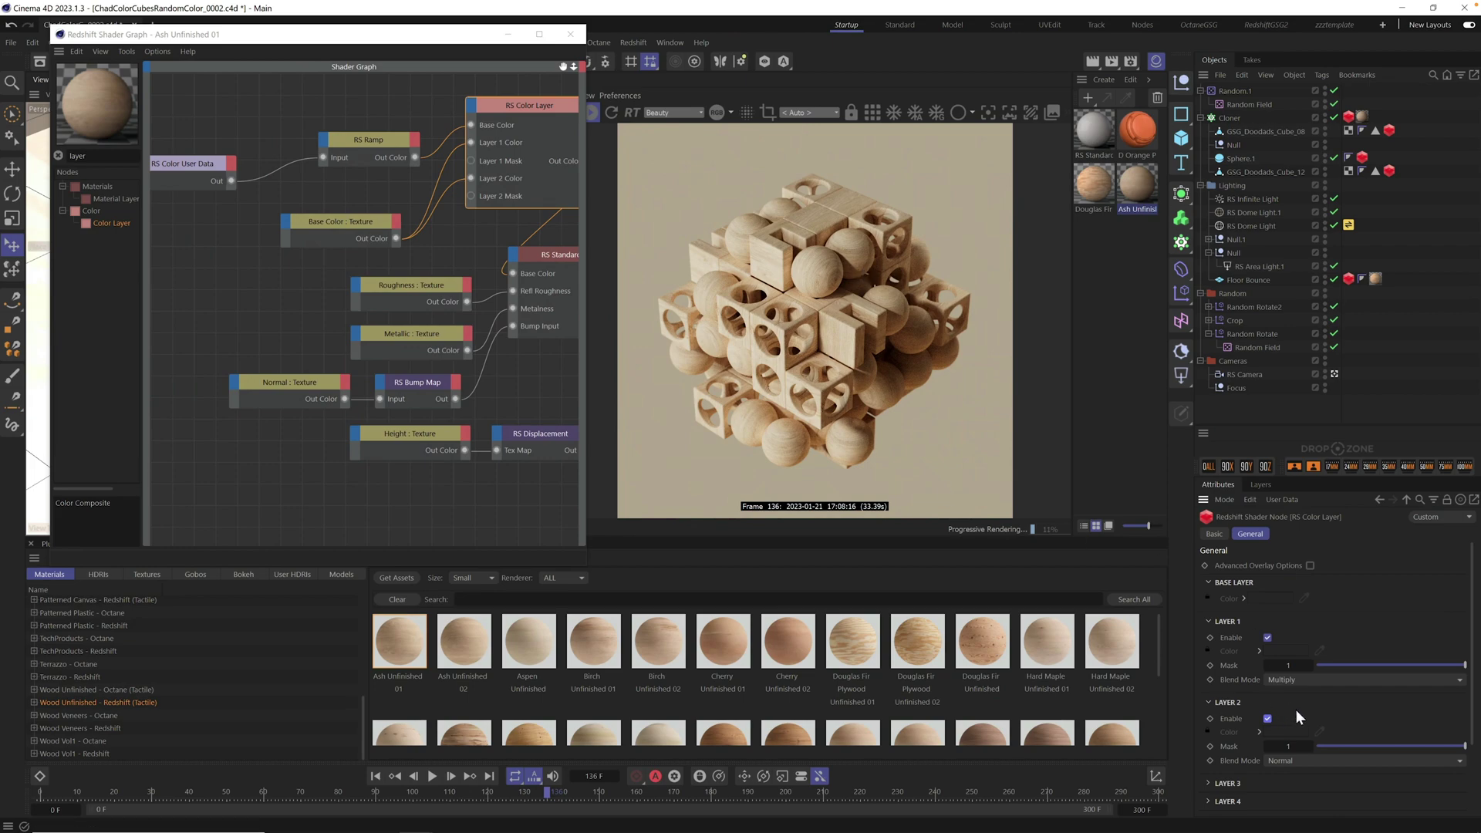
- Set the Layer 2 mask of the RS Color Layer to about 0.106 and close the shader graph
{"action": "left_click_drag", "start_coordinate": [1360, 744], "coordinate": [1345, 752]}
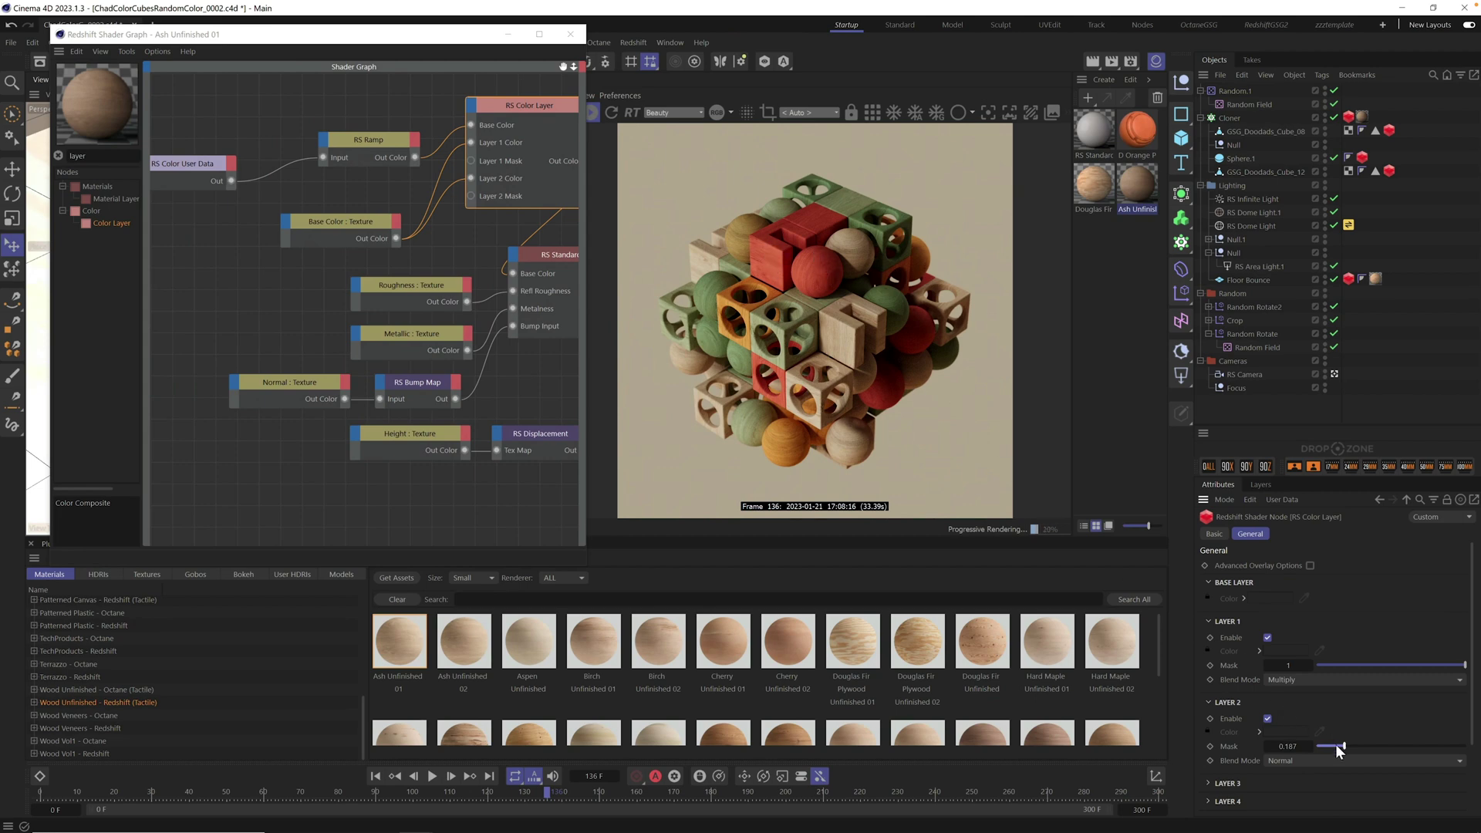
{"action": "left_click_drag", "start_coordinate": [1335, 745], "coordinate": [1331, 746]}
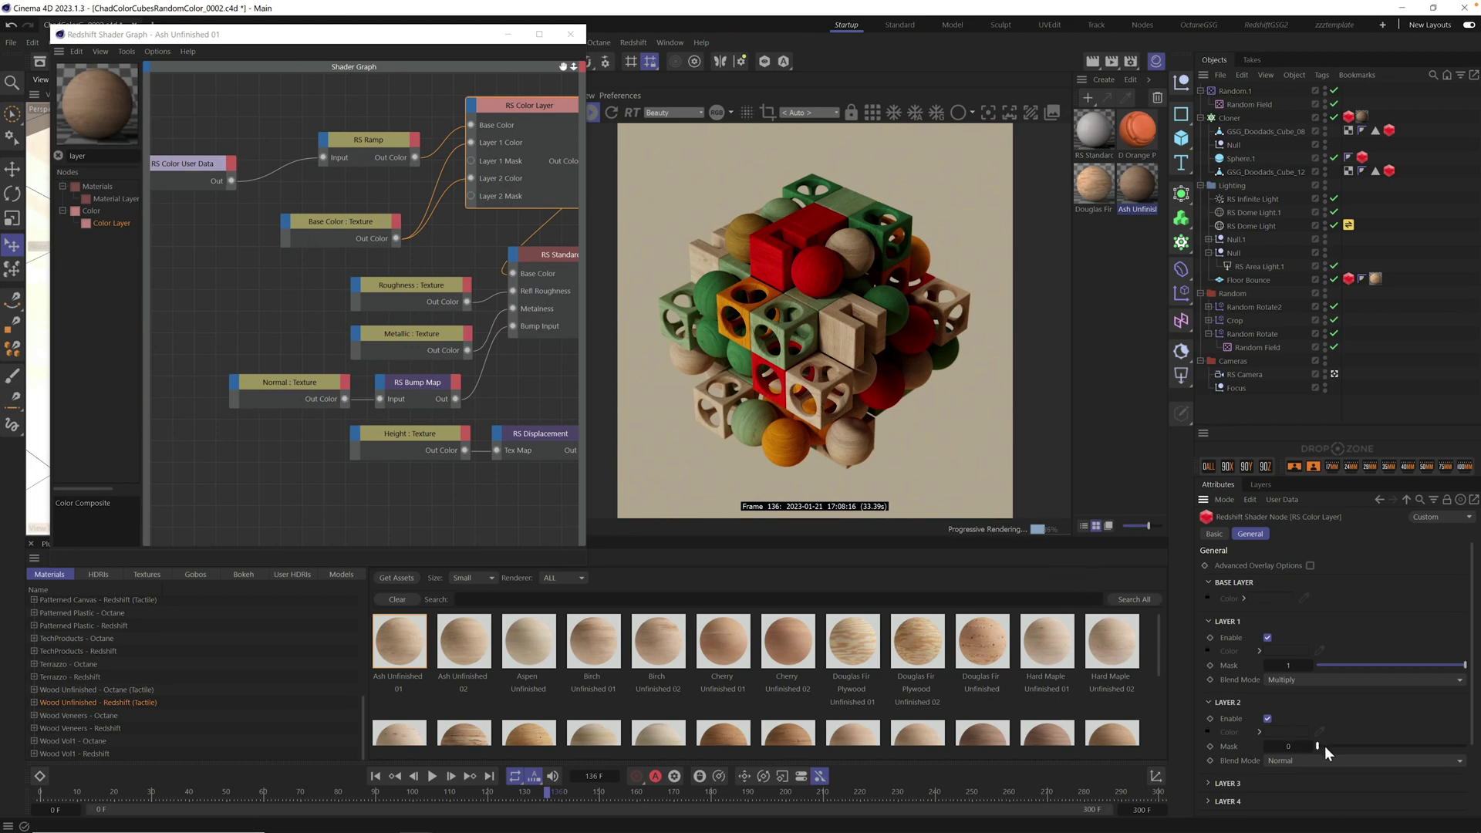
{"action": "left_click_drag", "start_coordinate": [1323, 746], "coordinate": [1332, 747]}
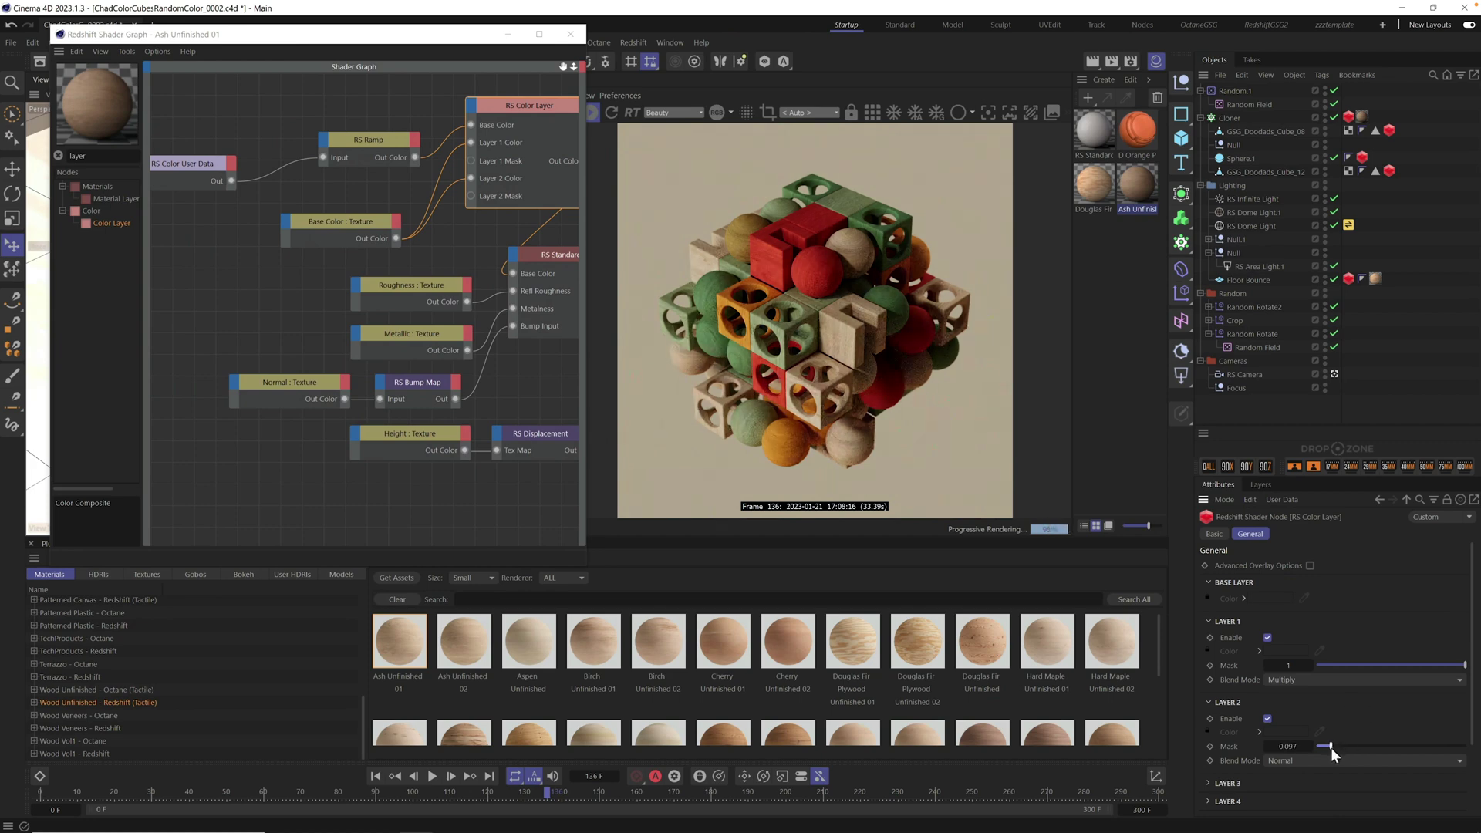
{"action": "left_click_drag", "start_coordinate": [1330, 747], "coordinate": [1333, 747]}
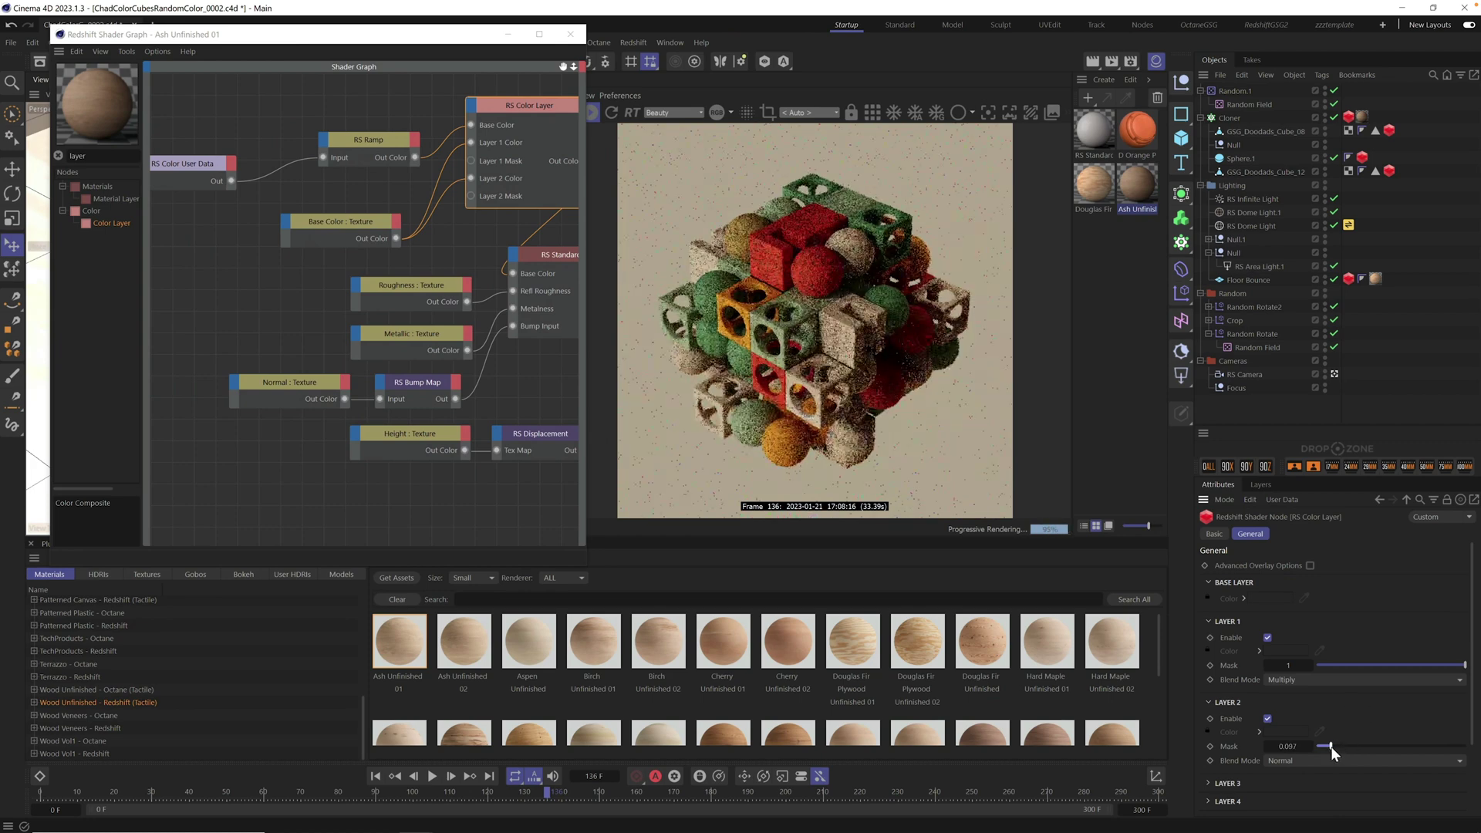
{"action": "left_click", "coordinate": [570, 34]}
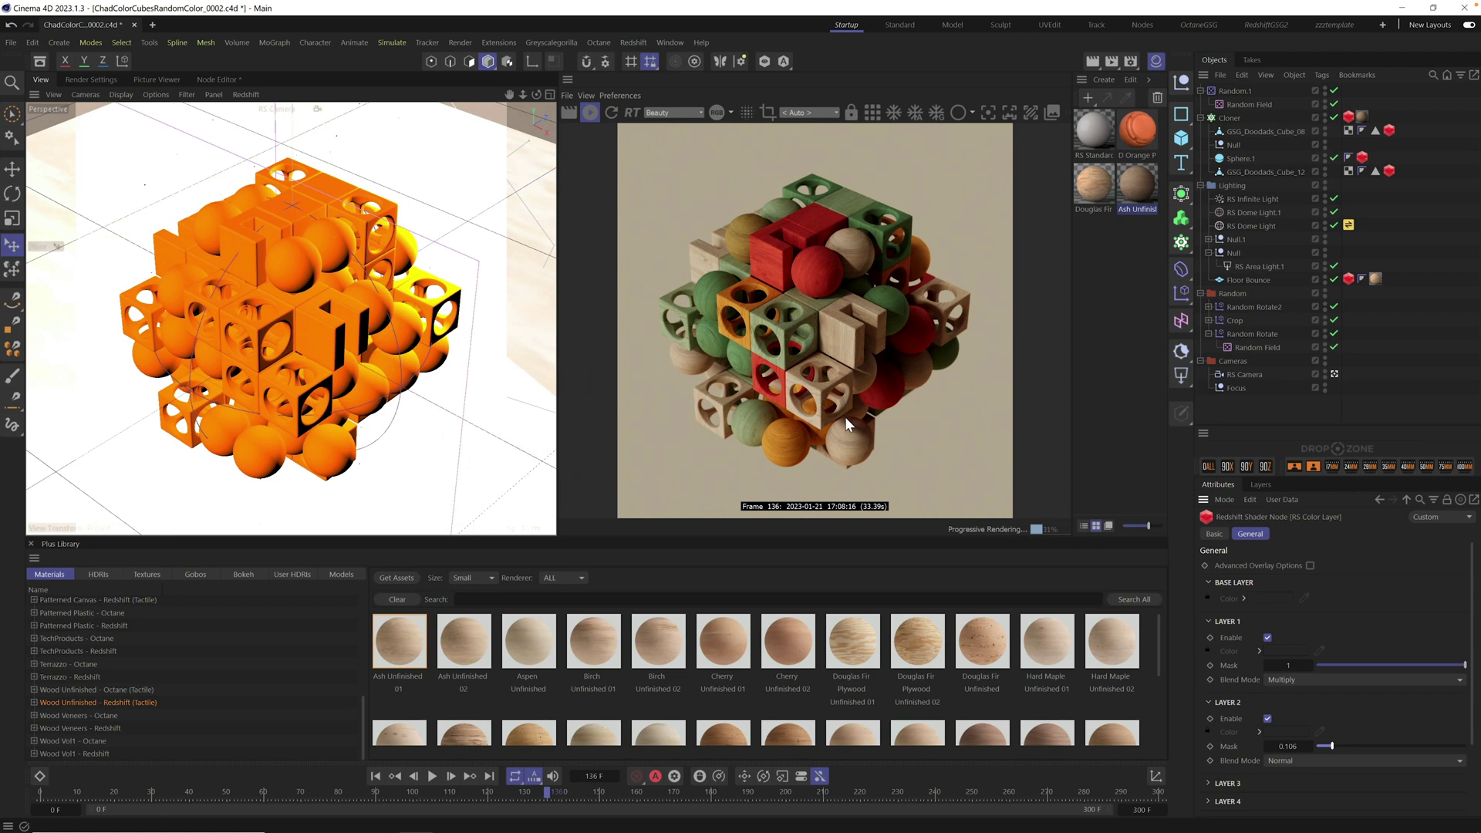
- Reopen the Ash Unfinished 01 shader graph and try a yellow-red-purple-teal preset and a pastel cream-pink-mint-blue-gold preset on the RS Ramp
{"action": "double_click", "coordinate": [1139, 187]}
{"action": "left_click", "coordinate": [365, 136]}
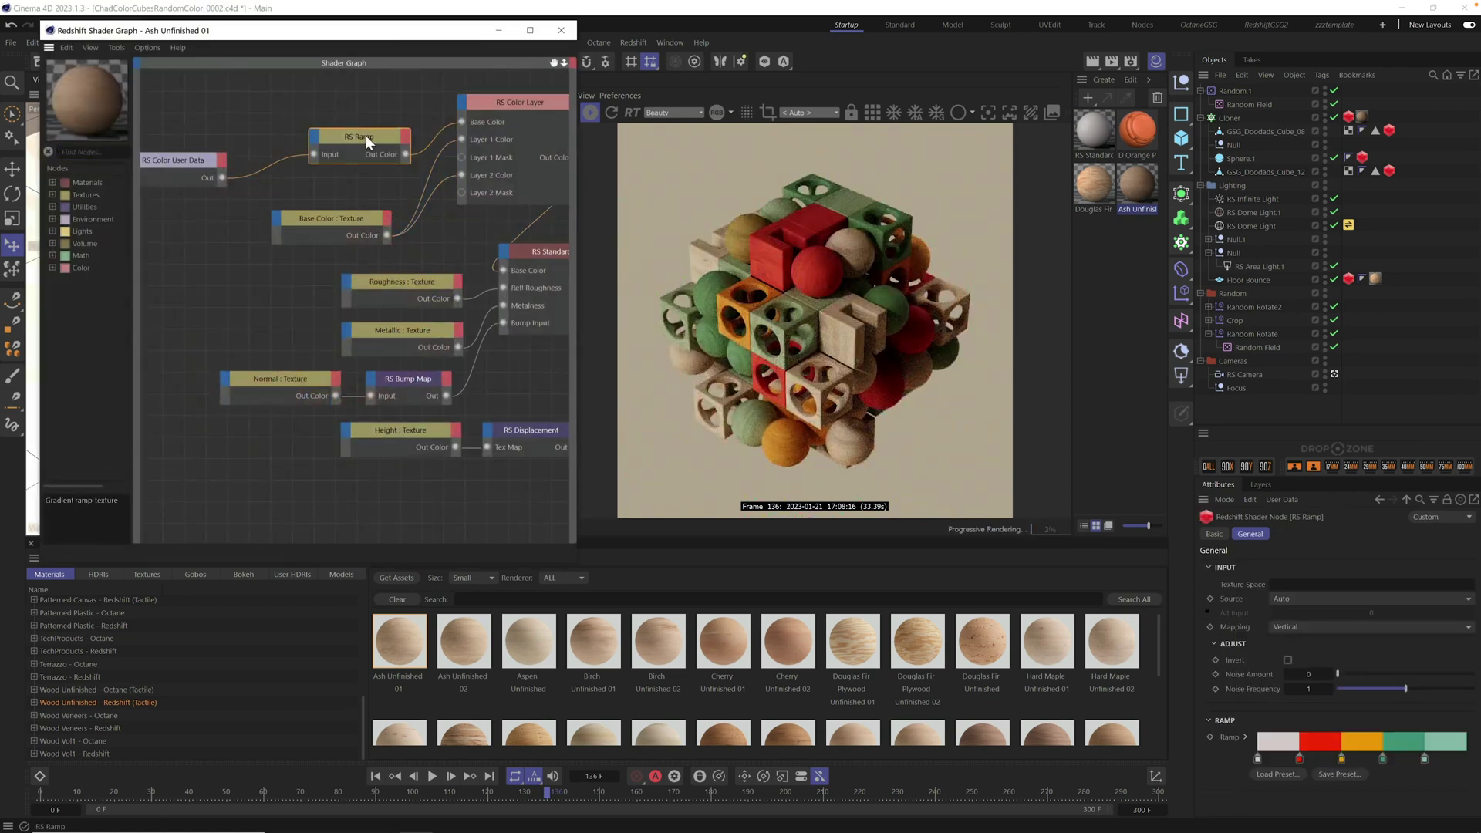
{"action": "double_click", "coordinate": [1282, 775]}
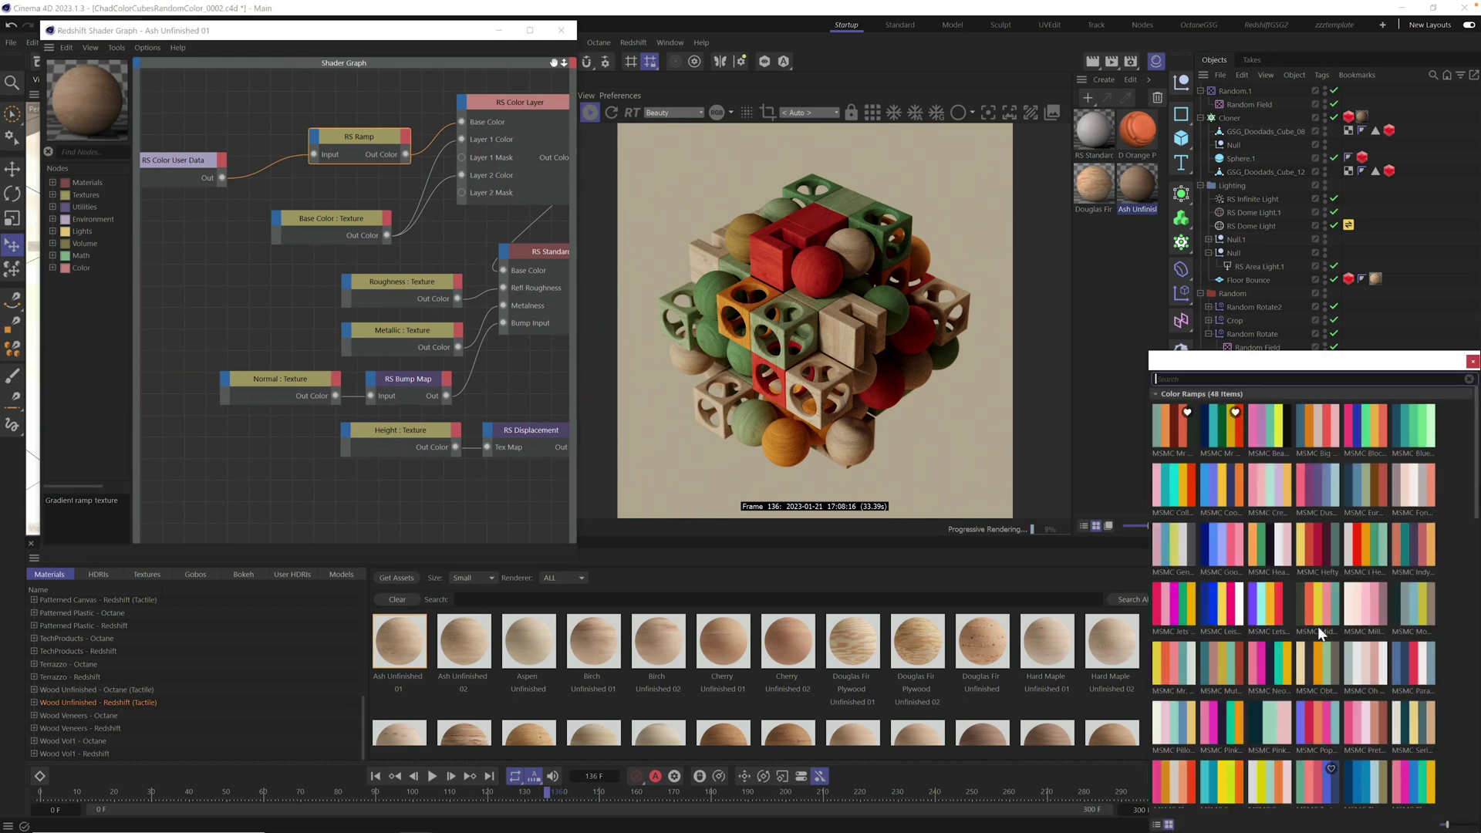
{"action": "double_click", "coordinate": [1311, 543]}
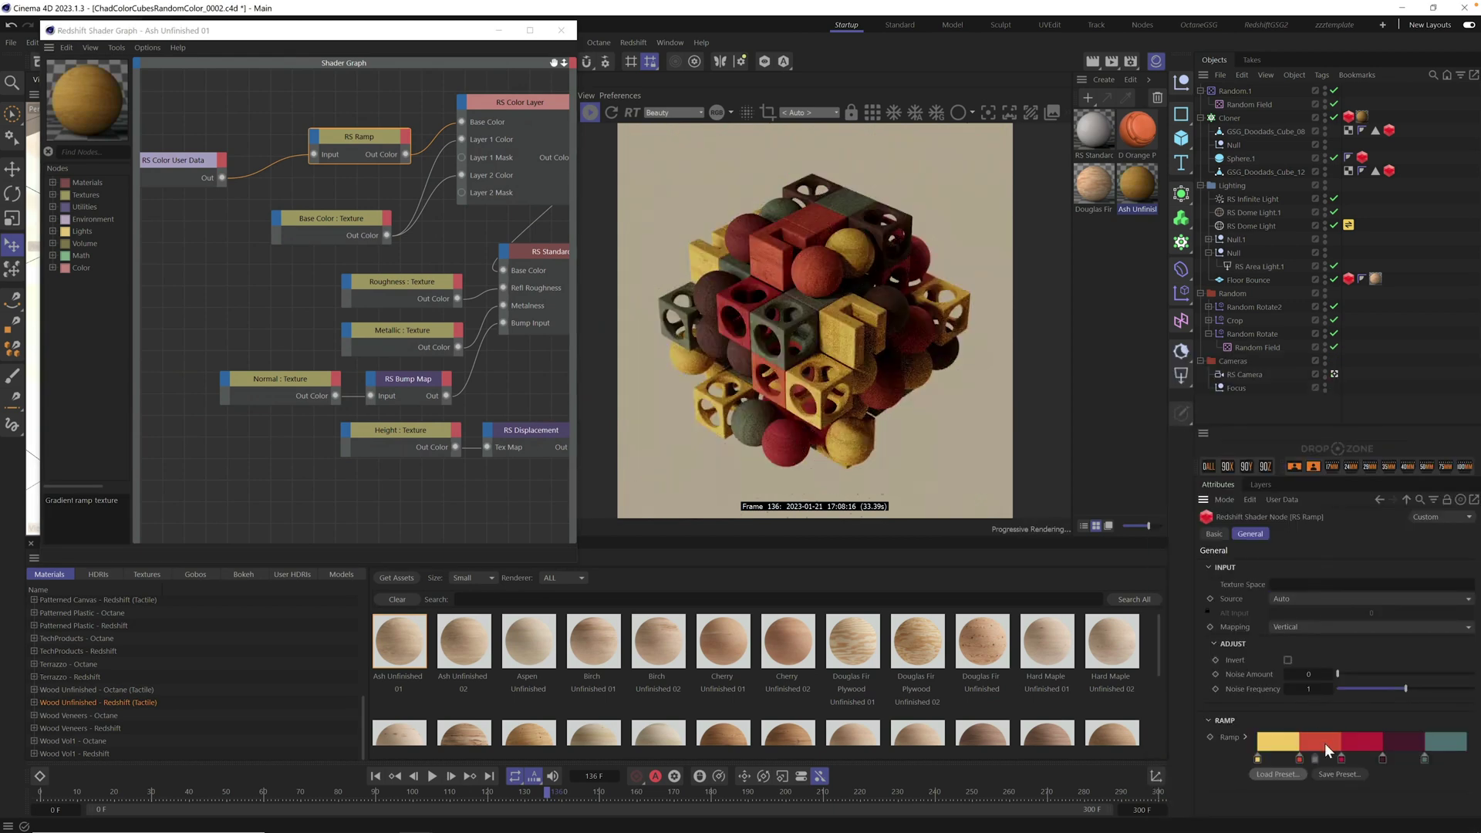
{"action": "left_click", "coordinate": [1278, 774]}
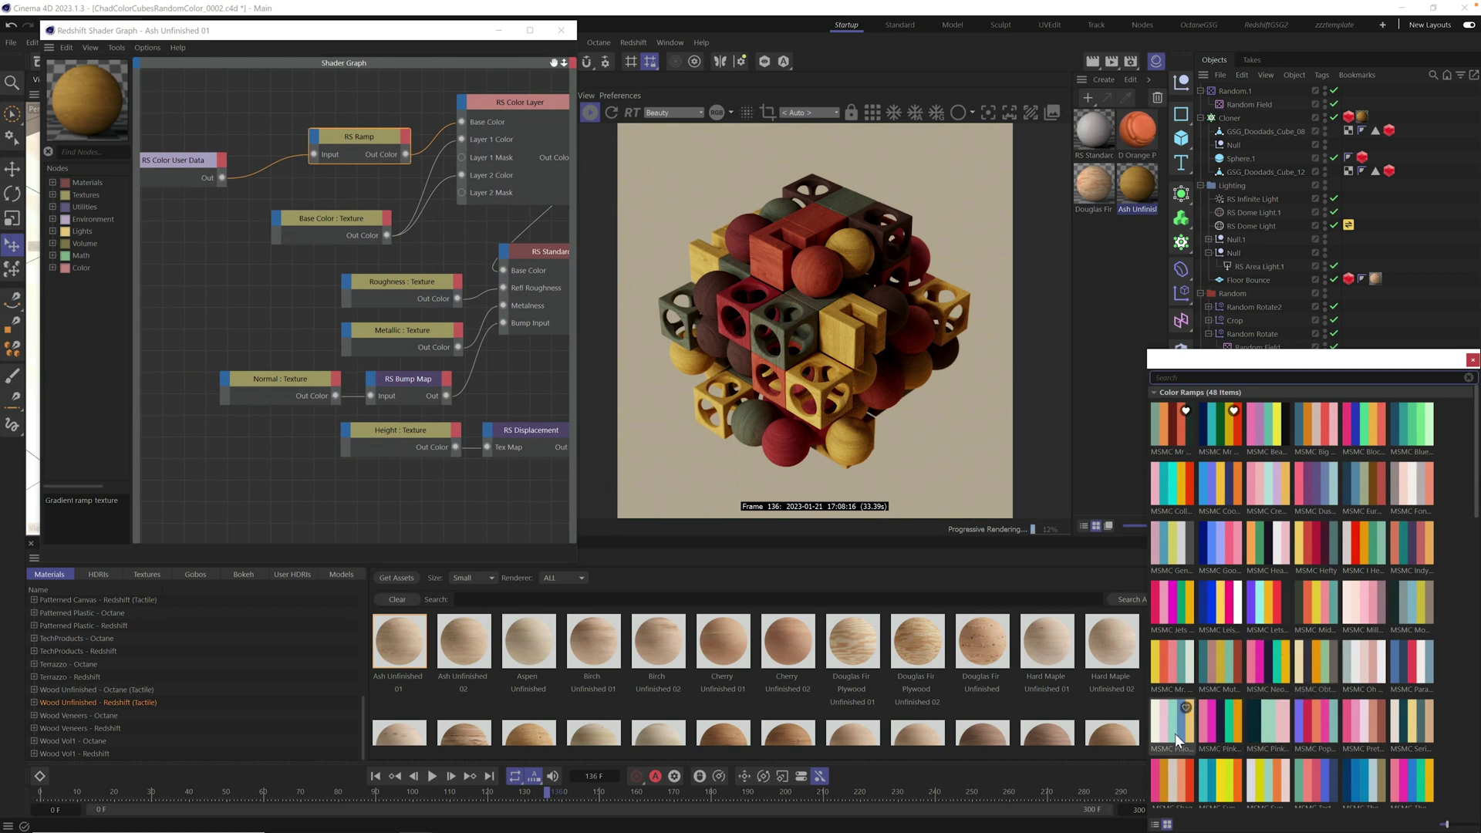
{"action": "key", "text": "Escape"}
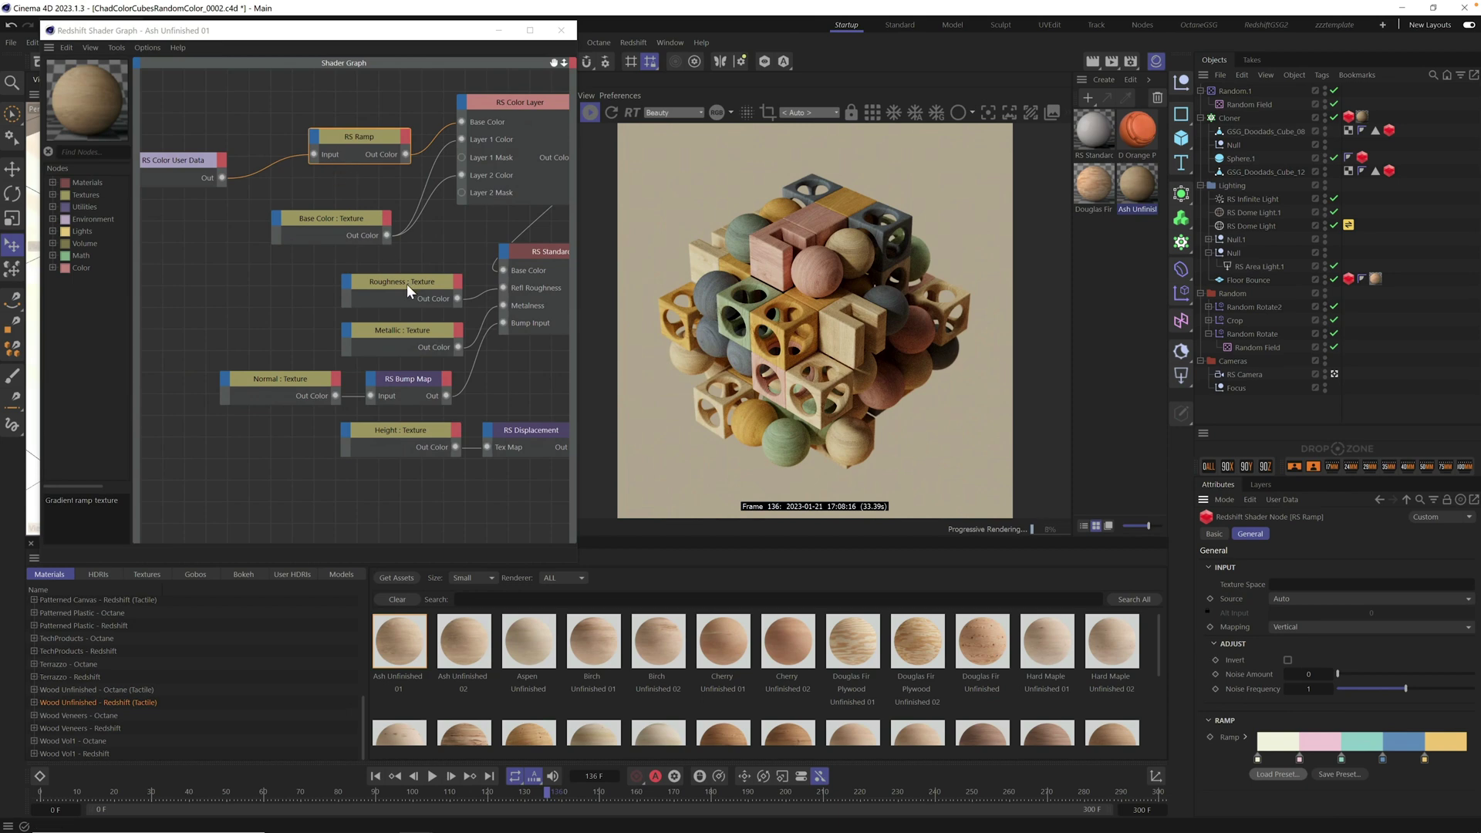
{"action": "left_click", "coordinate": [562, 32]}
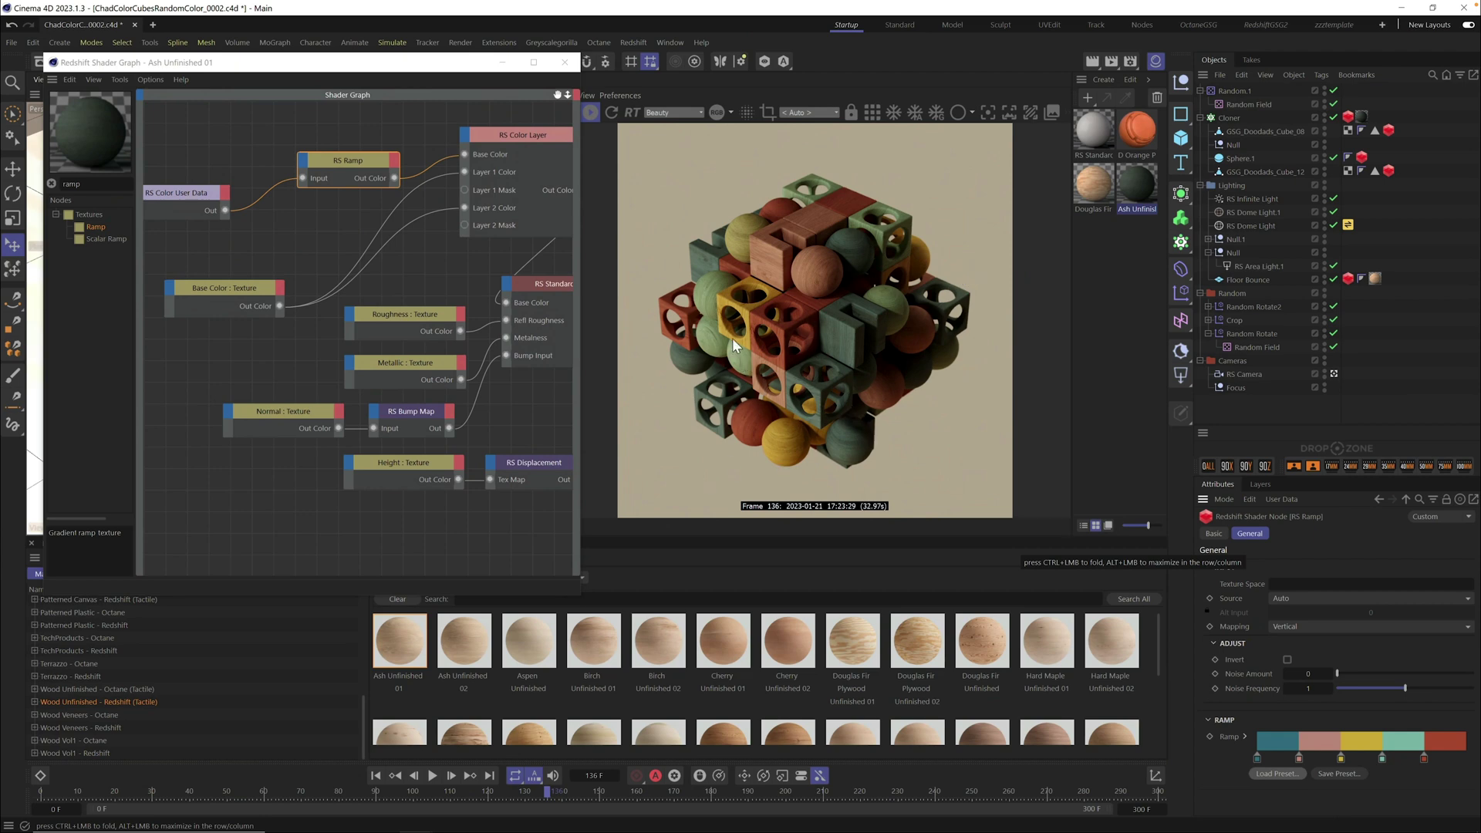
- Load the Color Ramps preset with navy, turquoise, green, yellow and red into the RS Ramp node
{"action": "left_click", "coordinate": [354, 160]}
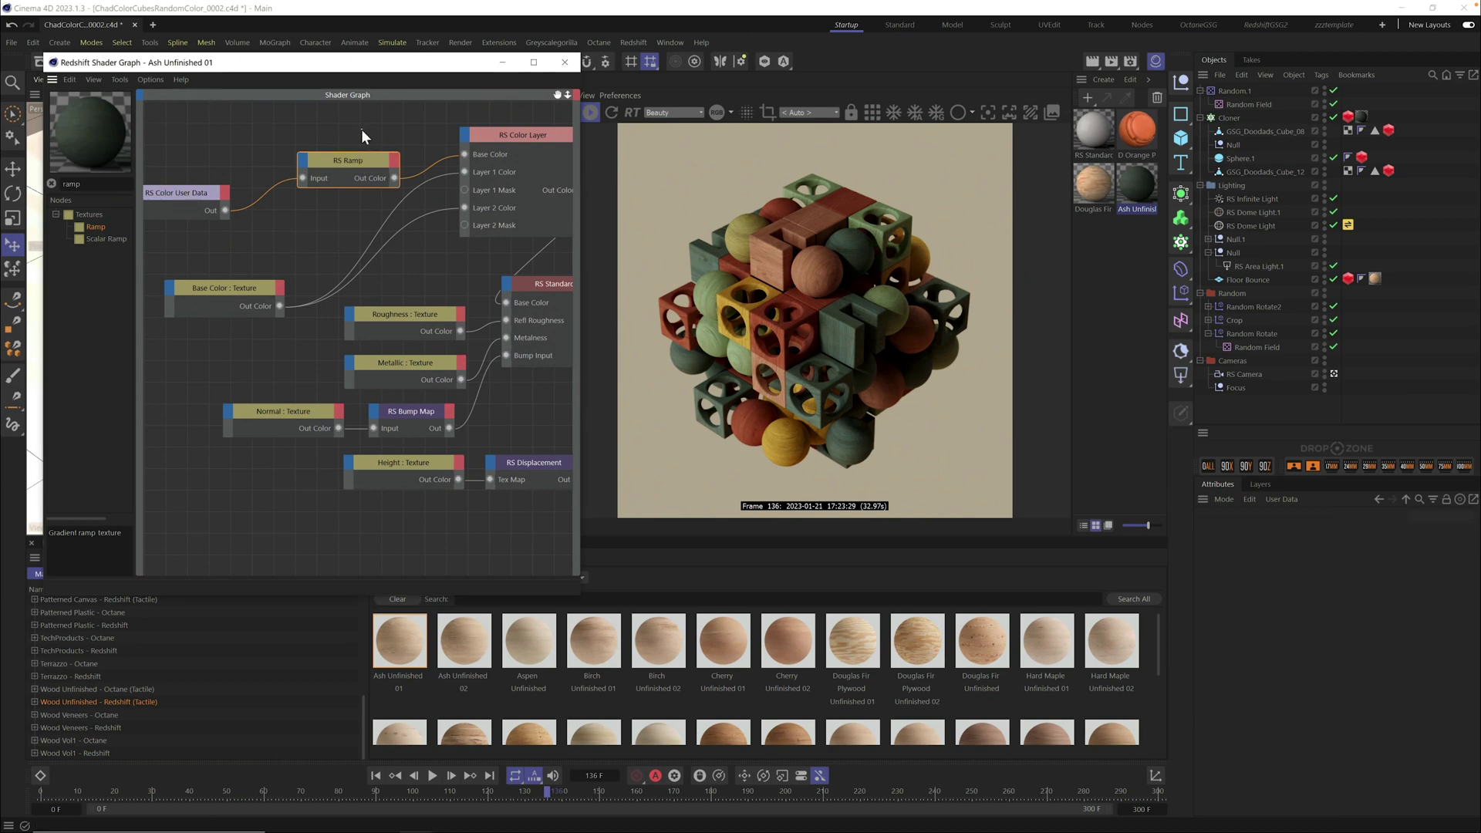
{"action": "left_click", "coordinate": [359, 158]}
{"action": "left_click", "coordinate": [1276, 773]}
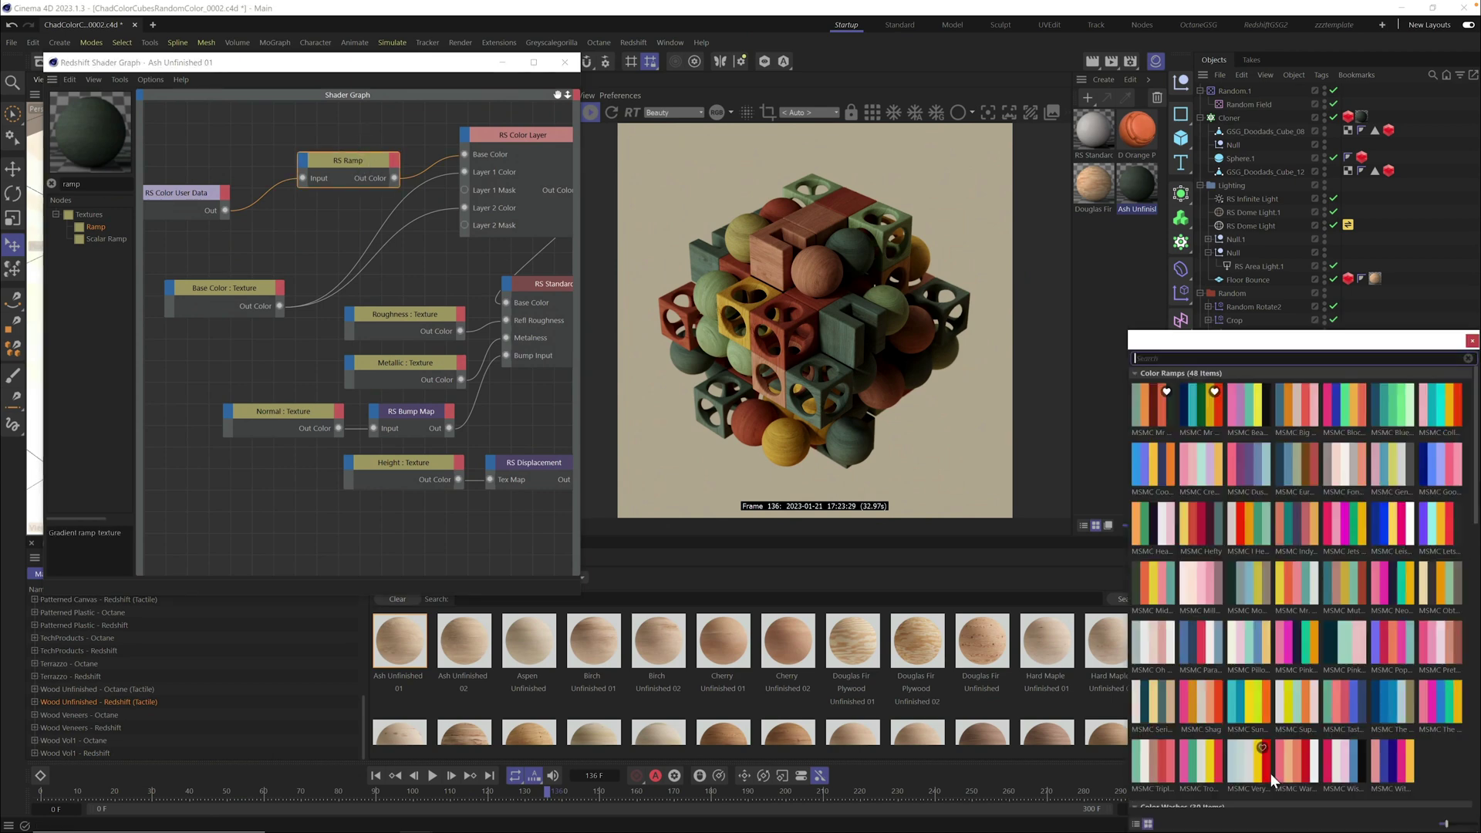
{"action": "left_click", "coordinate": [1200, 408]}
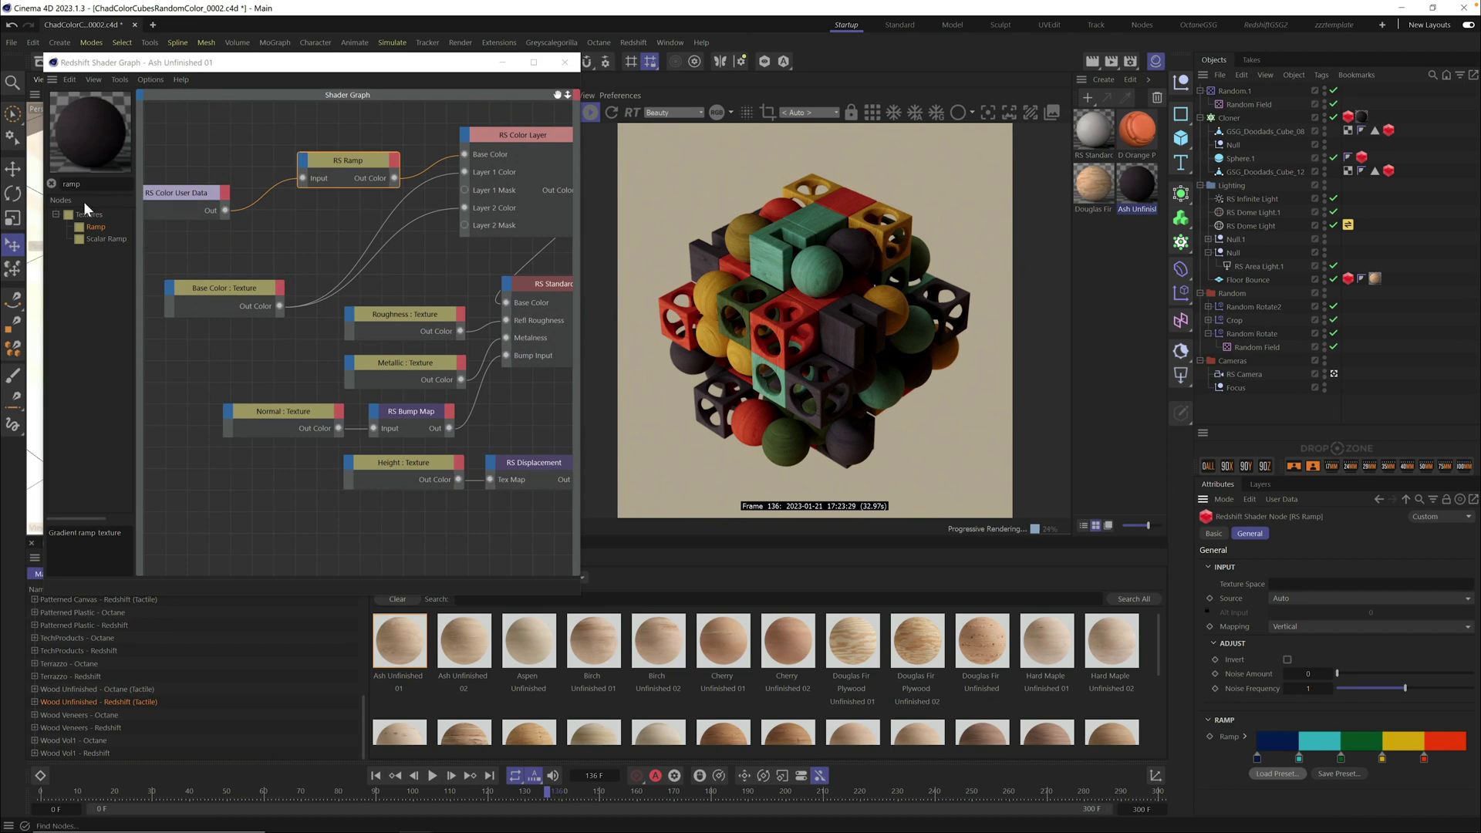
- Add a second RS Ramp node and route the Base Color texture through it into the RS Color Layer's Layer 1 Color
{"action": "left_click", "coordinate": [95, 227]}
{"action": "left_click_drag", "start_coordinate": [338, 230], "coordinate": [337, 226]}
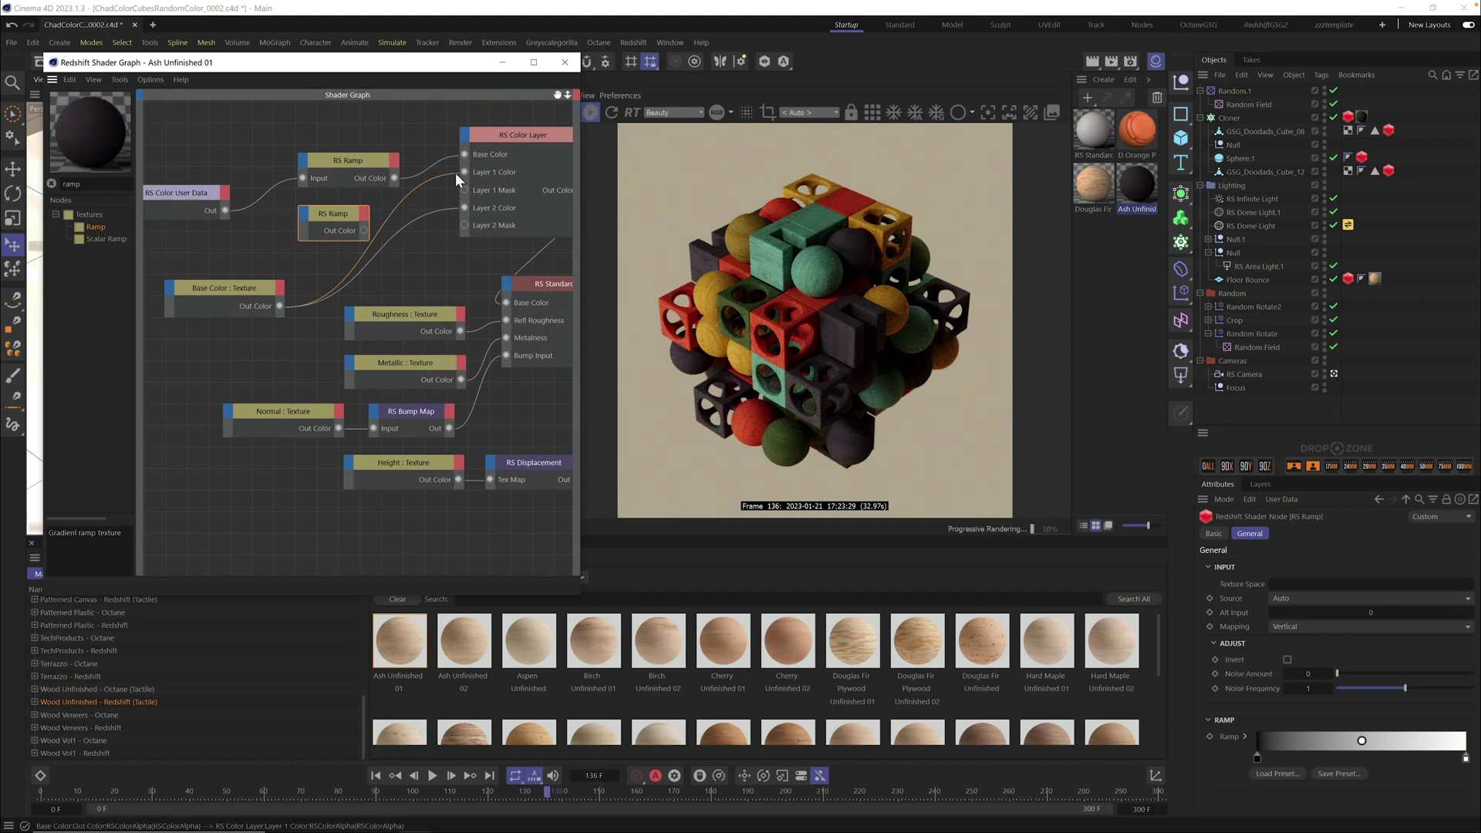
{"action": "left_click", "coordinate": [506, 135]}
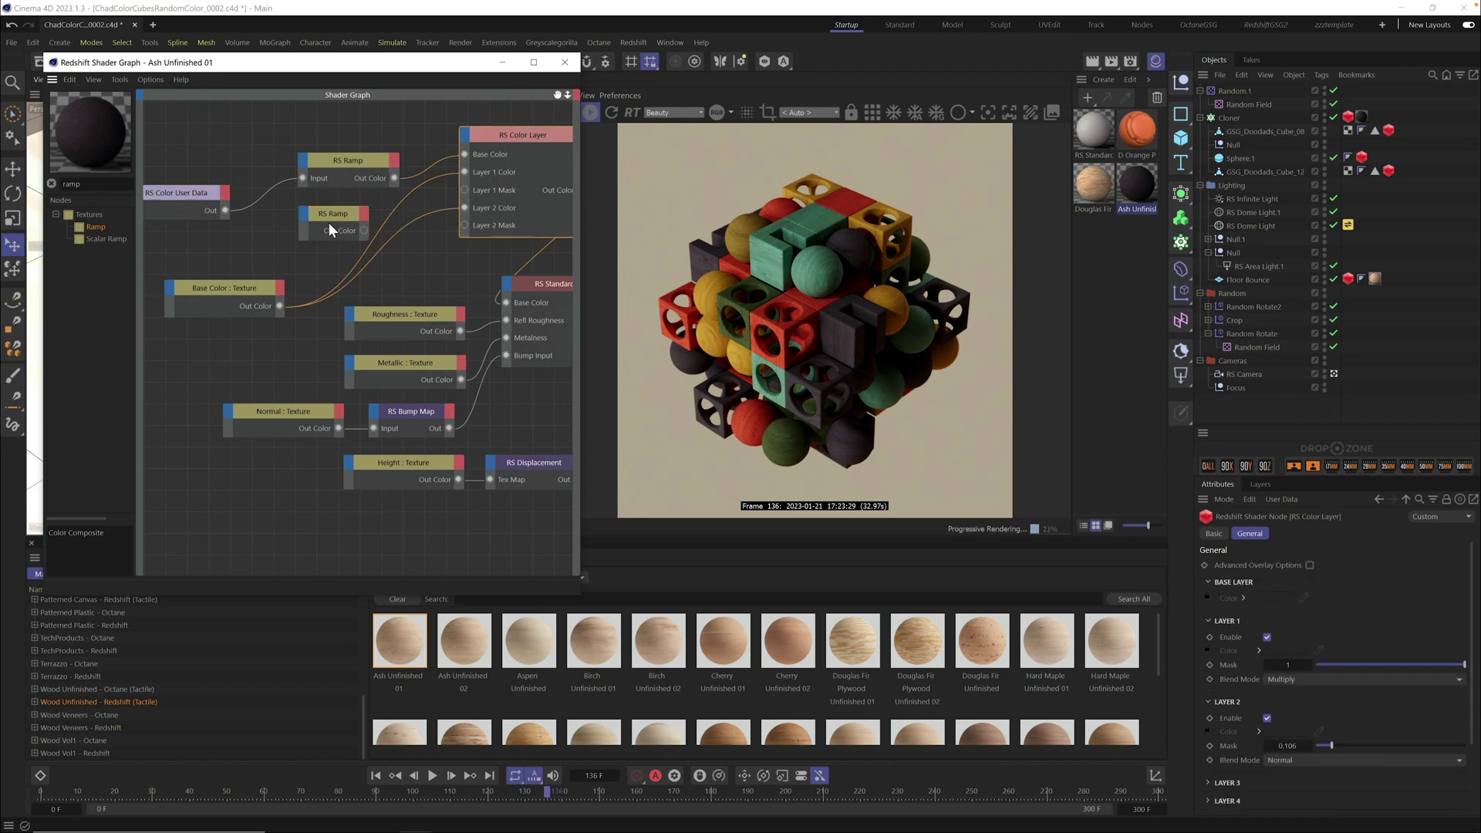
{"action": "left_click_drag", "start_coordinate": [306, 212], "coordinate": [303, 220]}
{"action": "left_click_drag", "start_coordinate": [394, 222], "coordinate": [392, 223]}
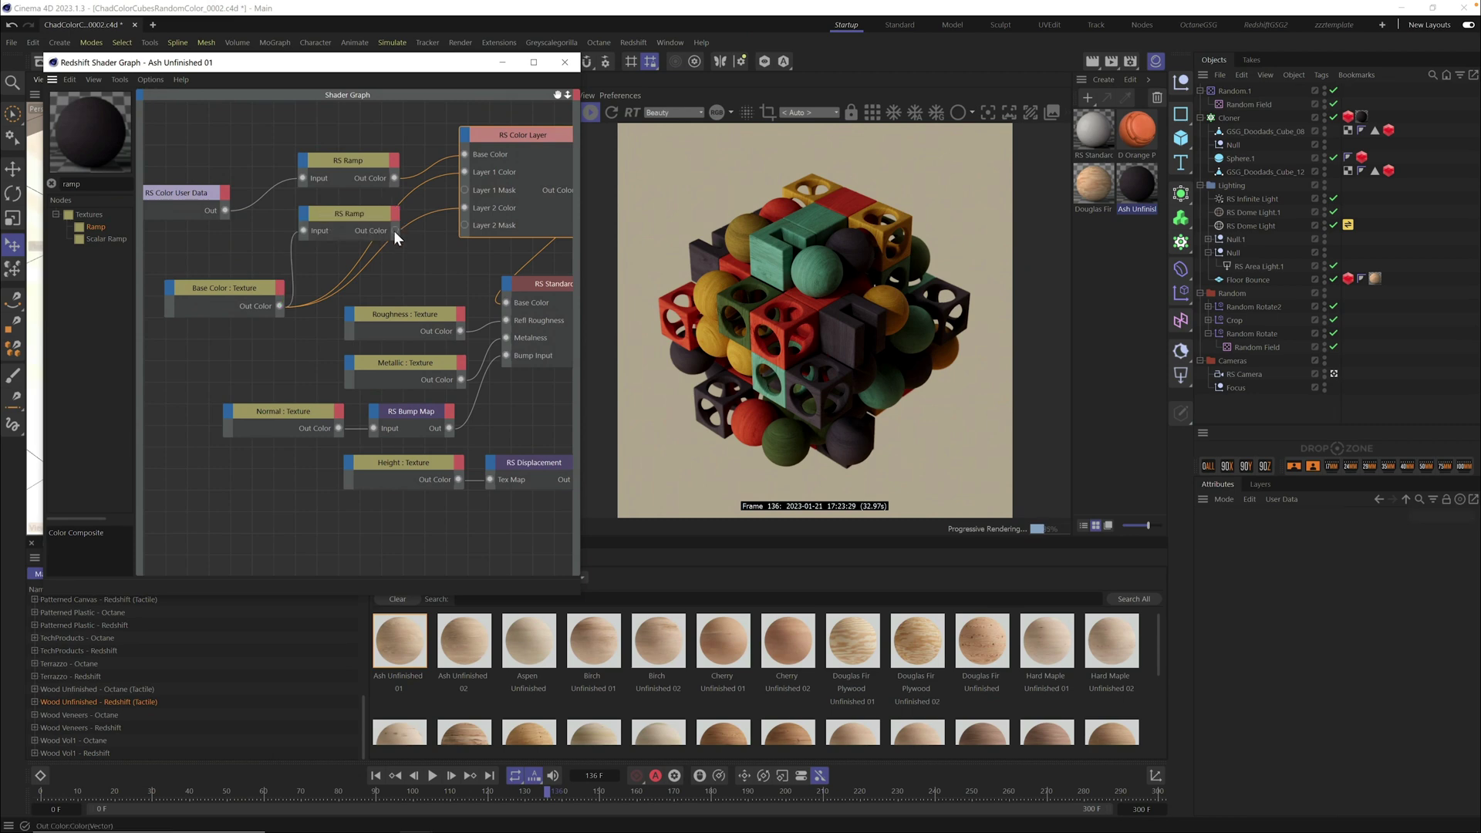
{"action": "left_click_drag", "start_coordinate": [465, 172], "coordinate": [462, 177]}
{"action": "left_click_drag", "start_coordinate": [356, 212], "coordinate": [336, 215]}
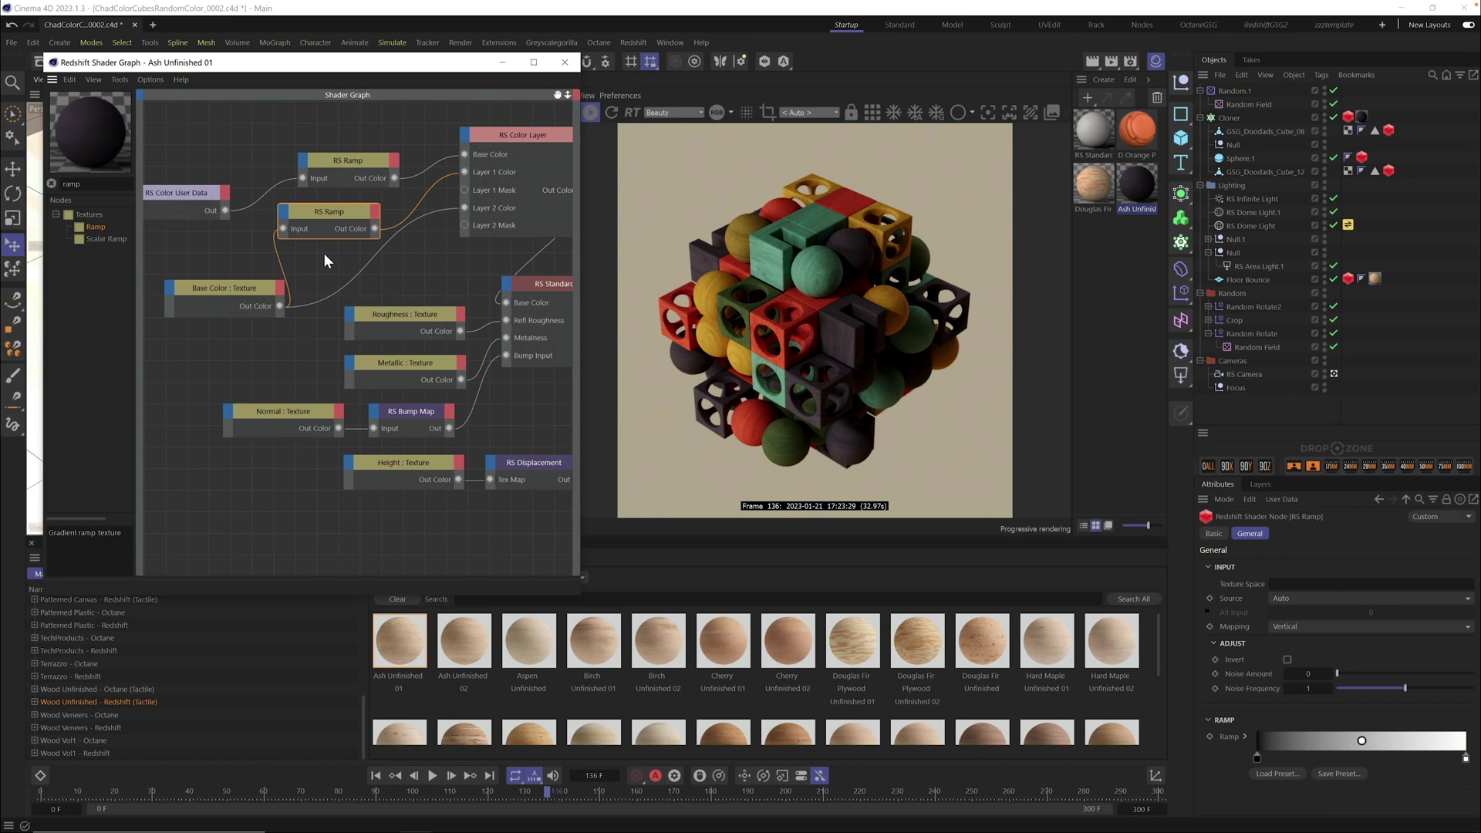
- Try the second RS Ramp's white knot at about 33% and return it to the end of the gradient
{"action": "left_click", "coordinate": [1466, 759]}
{"action": "left_click_drag", "start_coordinate": [1466, 761], "coordinate": [1330, 769]}
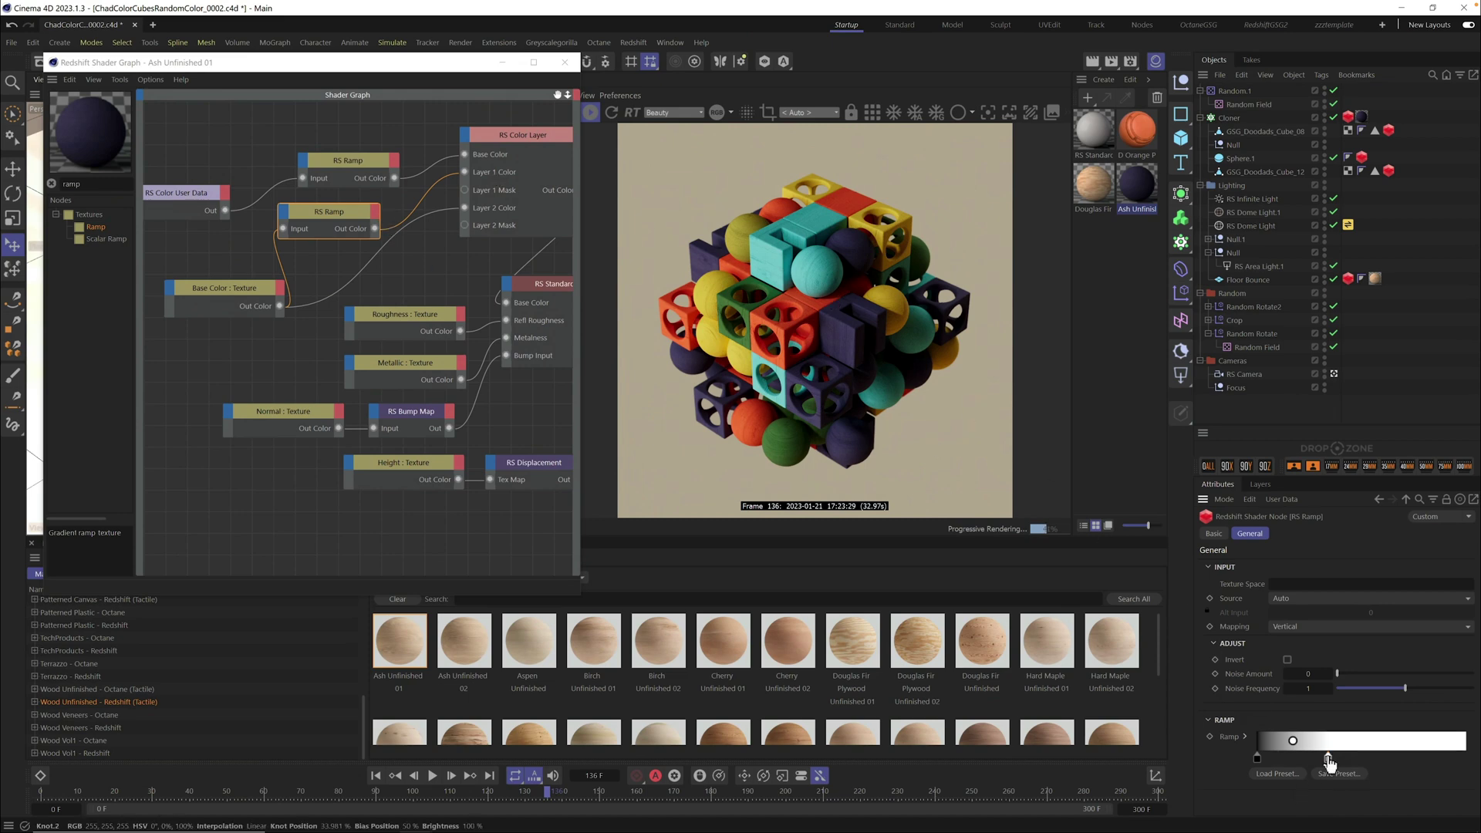
{"action": "left_click_drag", "start_coordinate": [1328, 759], "coordinate": [1465, 759]}
- Increase the wood texture's contrast by placing the second RS Ramp's white knot at about 50% and its black knot at about 15%
{"action": "left_click_drag", "start_coordinate": [1259, 762], "coordinate": [1337, 761]}
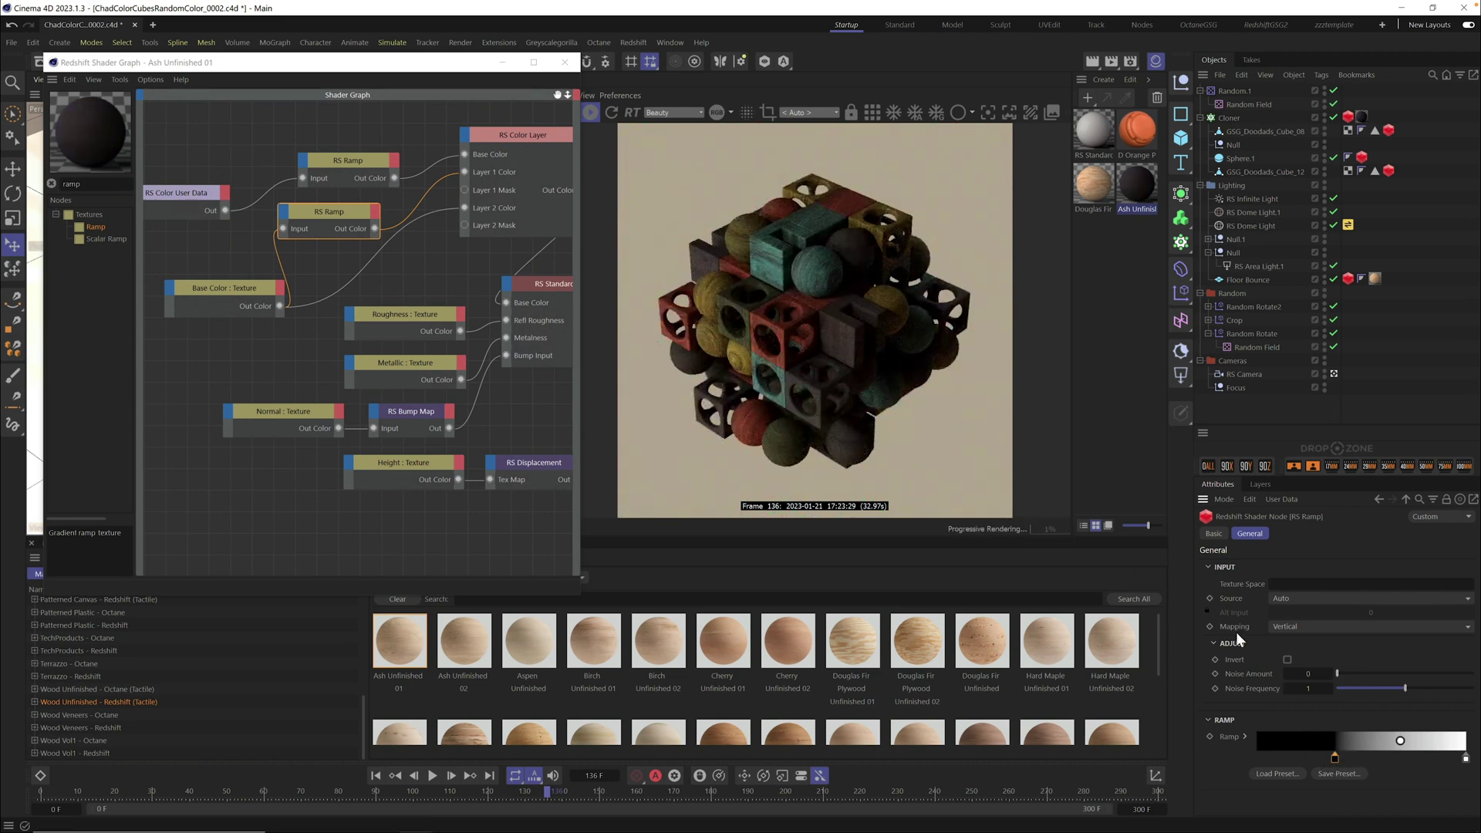
{"action": "left_click_drag", "start_coordinate": [1463, 760], "coordinate": [1361, 772]}
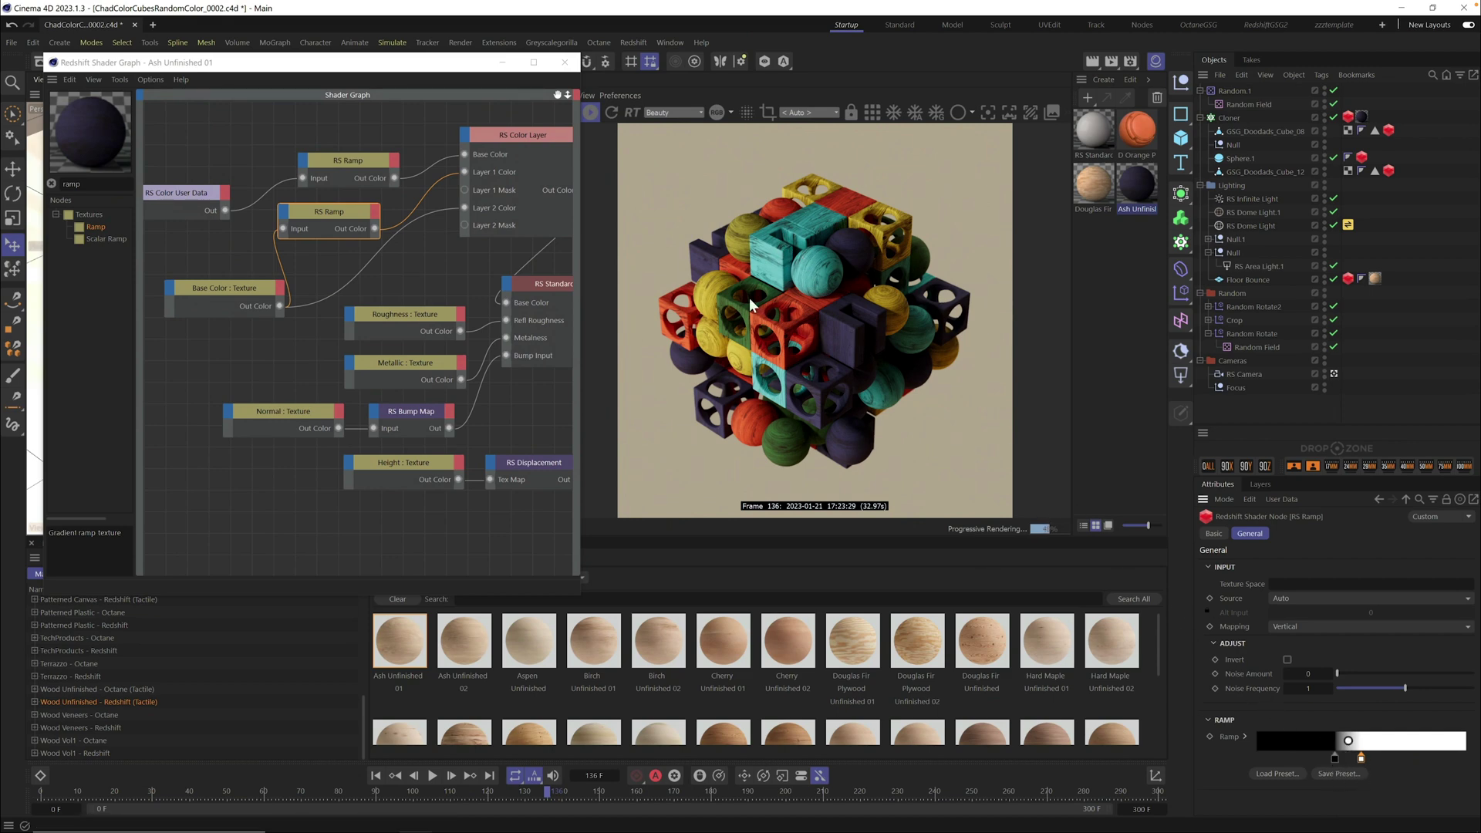
{"action": "left_click_drag", "start_coordinate": [1335, 758], "coordinate": [1287, 764]}
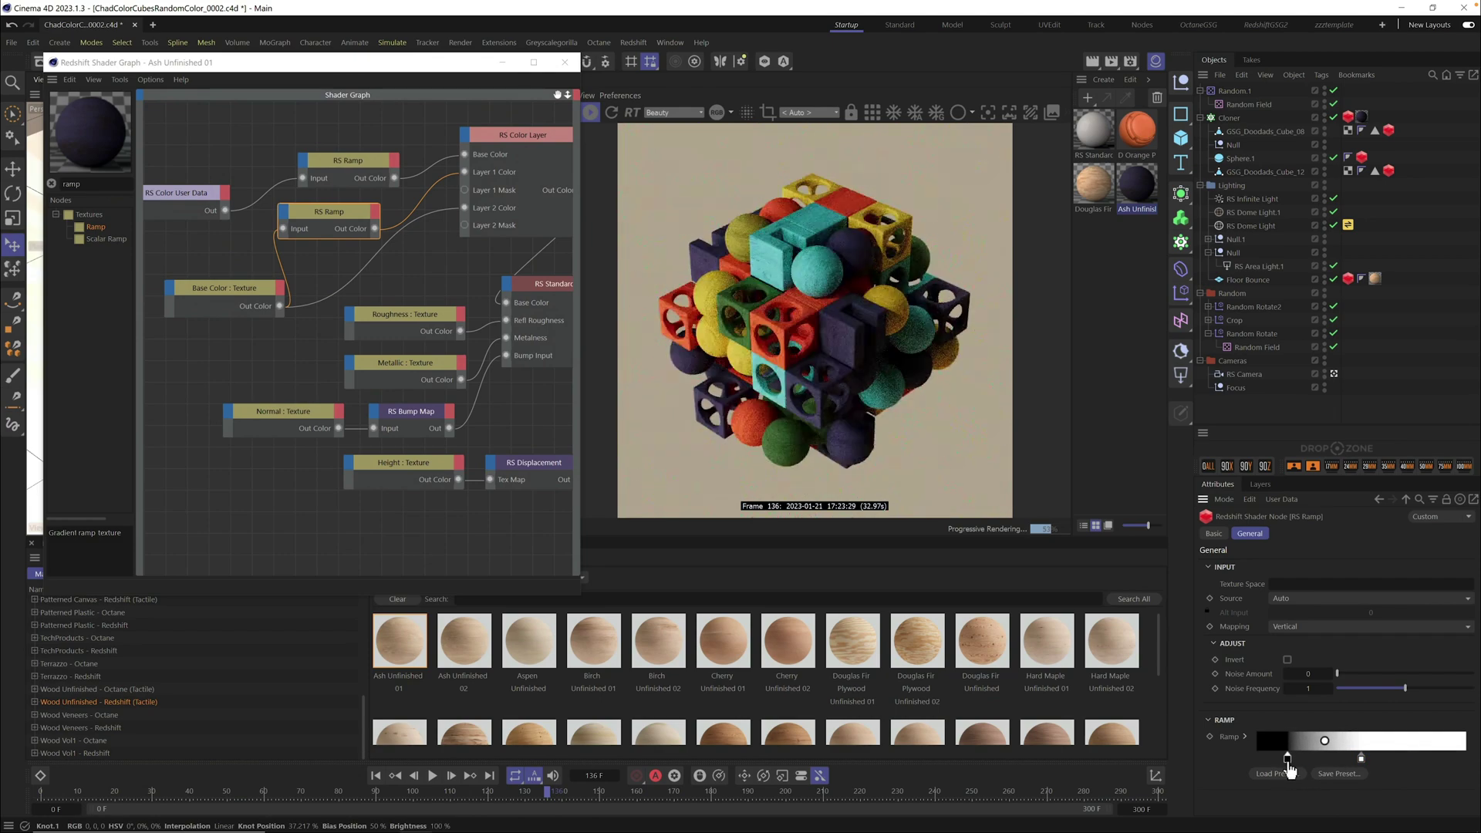
{"action": "left_click", "coordinate": [1361, 761]}
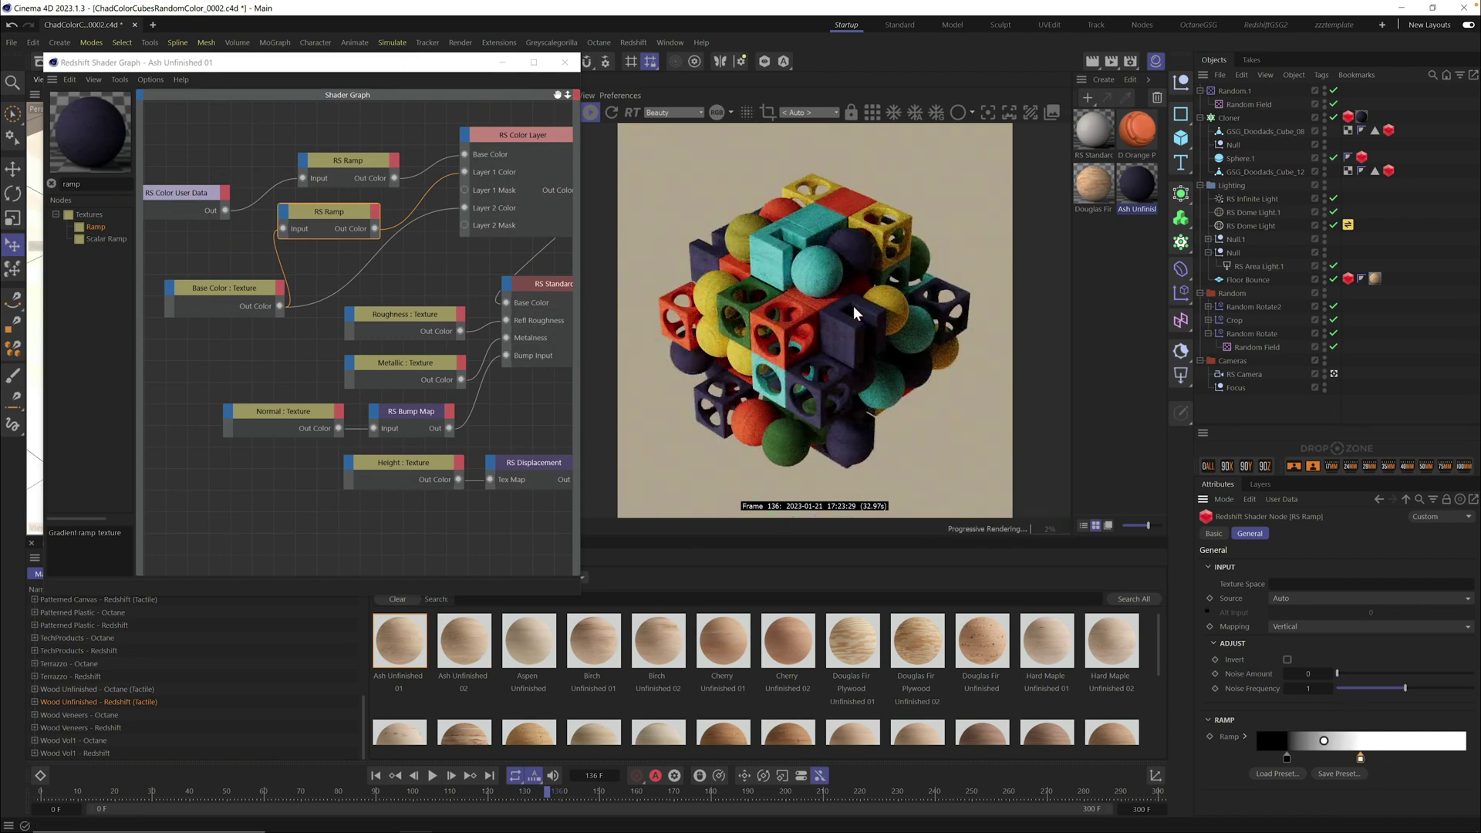
- Review the available Layer 1 blend modes of the RS Color Layer and keep Multiply
{"action": "left_click", "coordinate": [518, 138]}
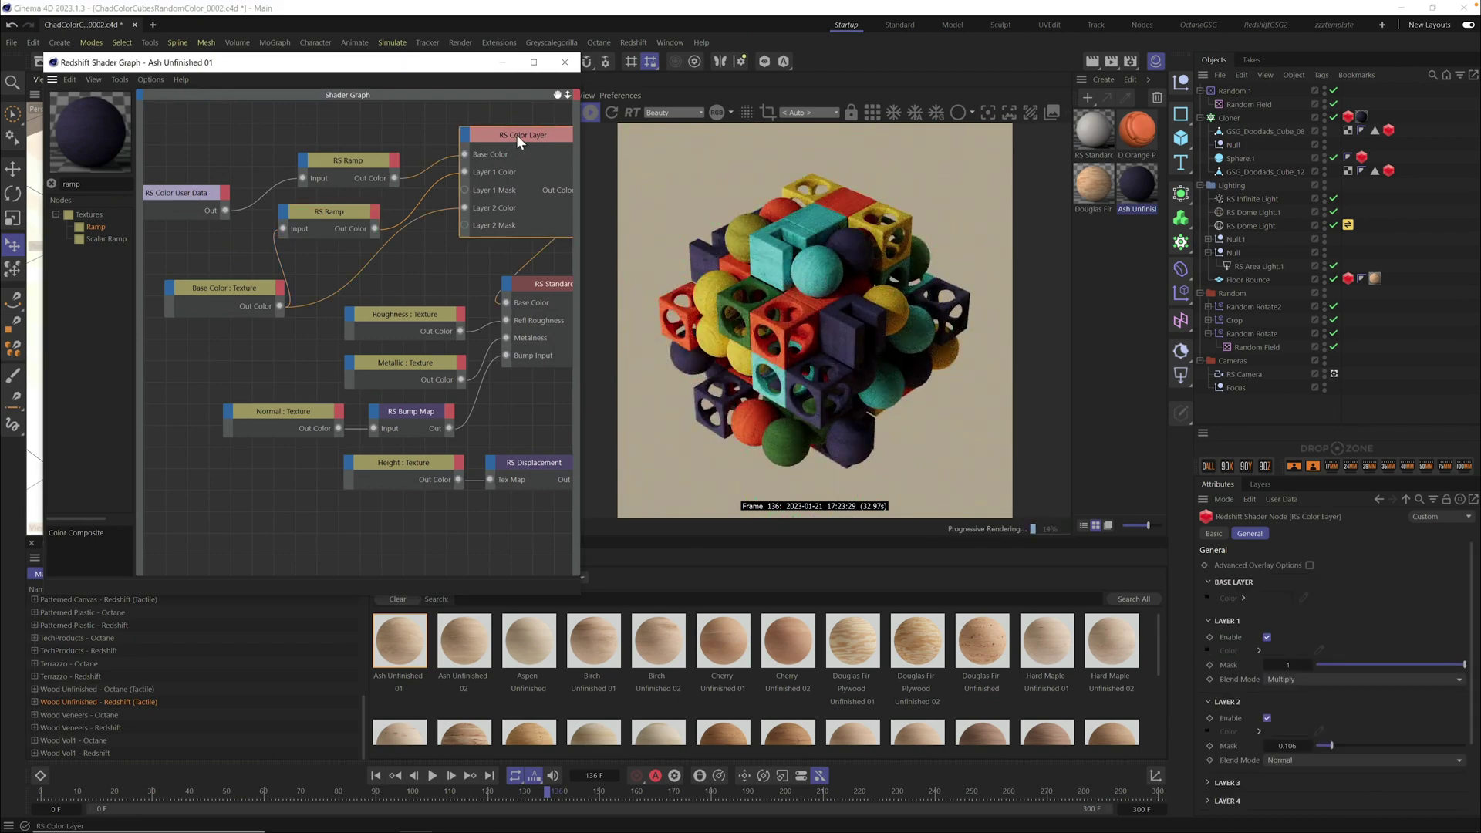
{"action": "left_click", "coordinate": [1317, 677]}
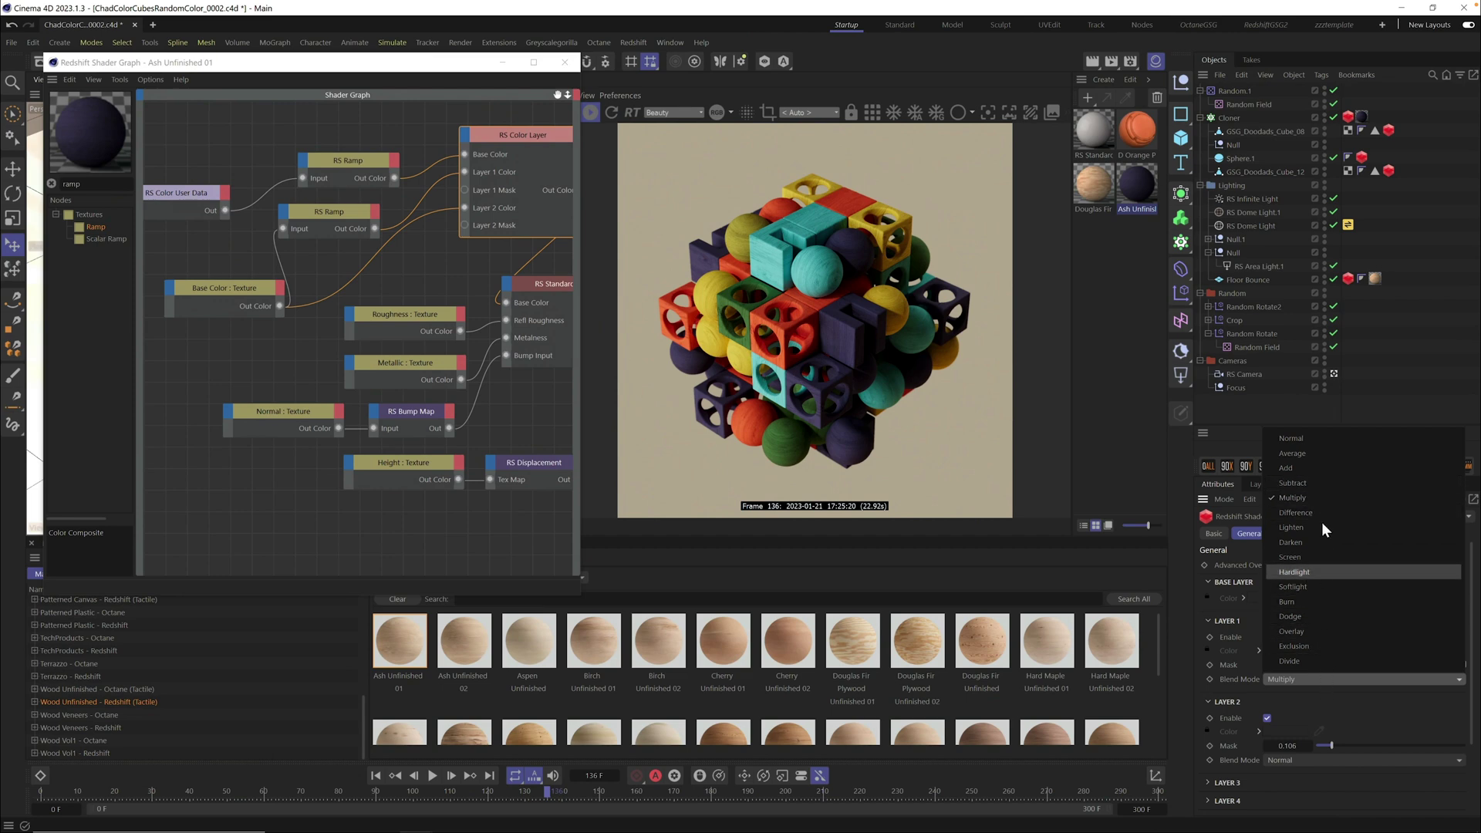
{"action": "left_click", "coordinate": [1358, 711]}
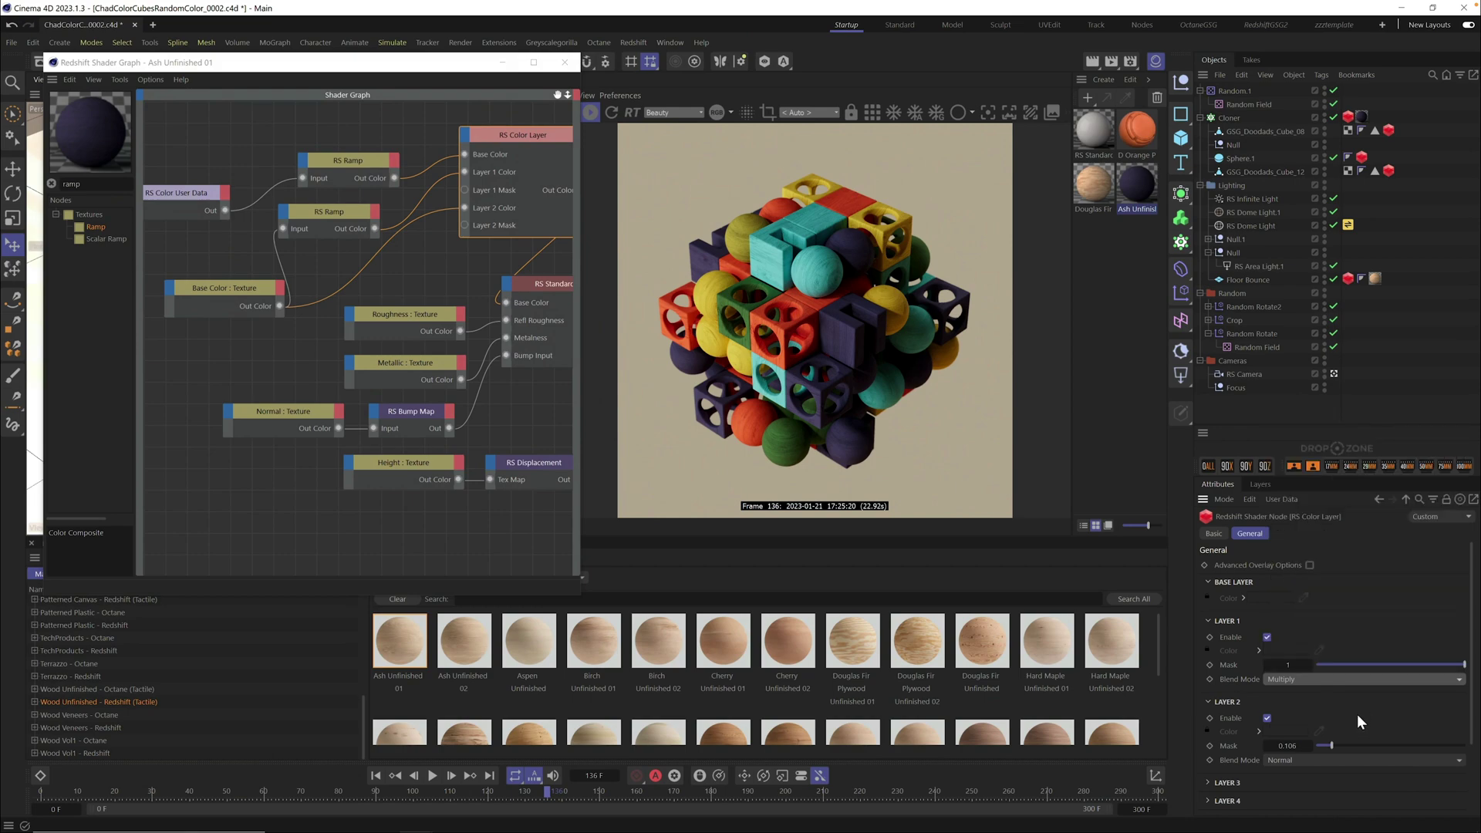